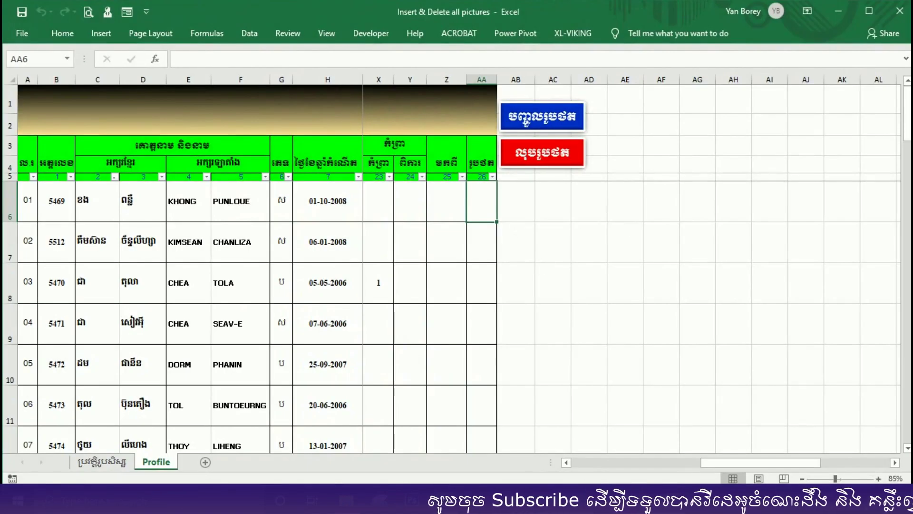
Scroll across the sheet toward the Photo column AA and its macro buttons.
drag(739, 464, 669, 467)
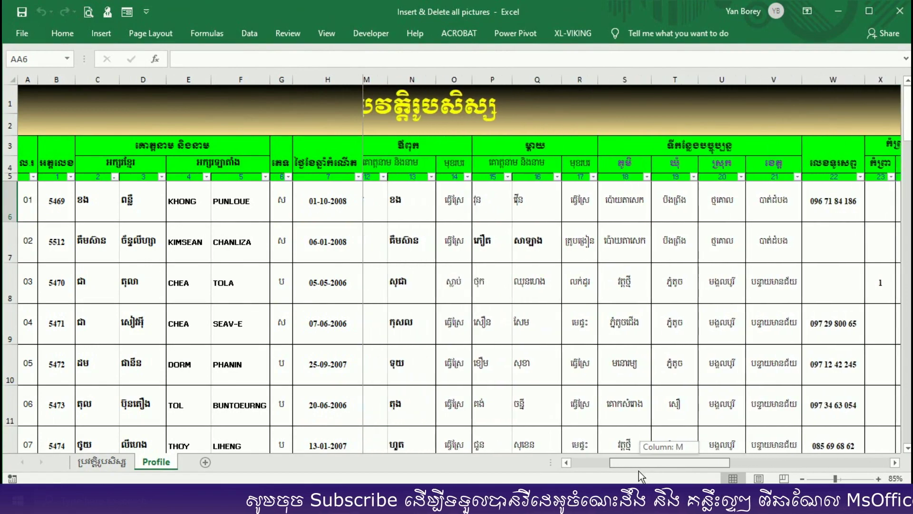
drag(670, 467, 634, 467)
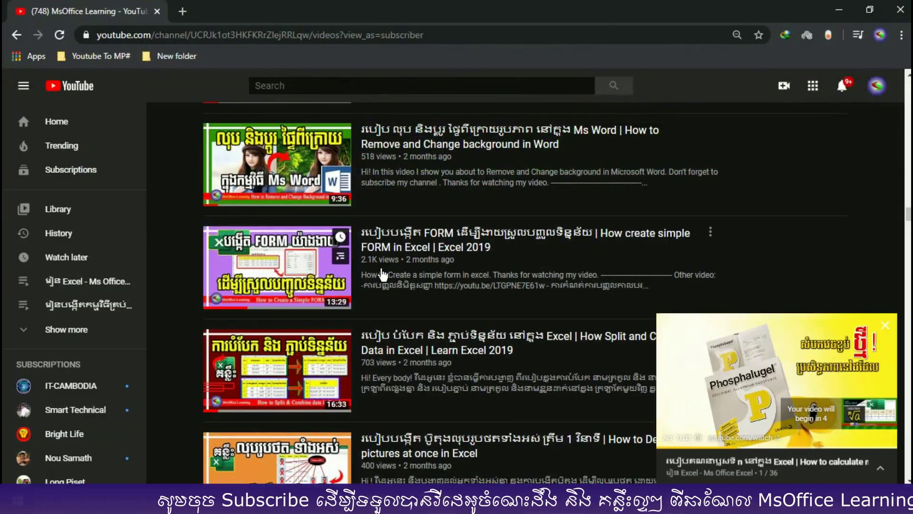
scroll(382, 275, down, 5)
scroll(382, 274, down, 5)
scroll(382, 275, up, 5)
scroll(382, 275, up, 5)
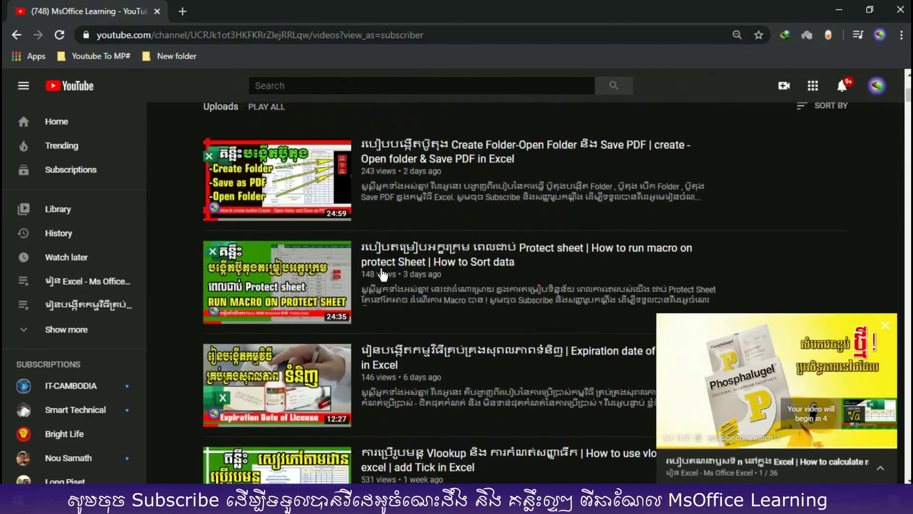
scroll(382, 275, up, 5)
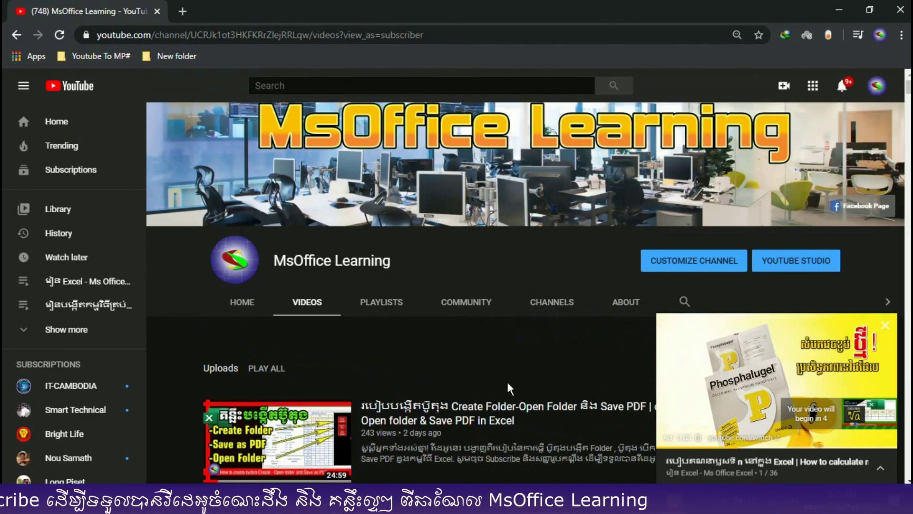
scroll(508, 385, down, 5)
scroll(508, 385, down, 5)
scroll(509, 386, down, 6)
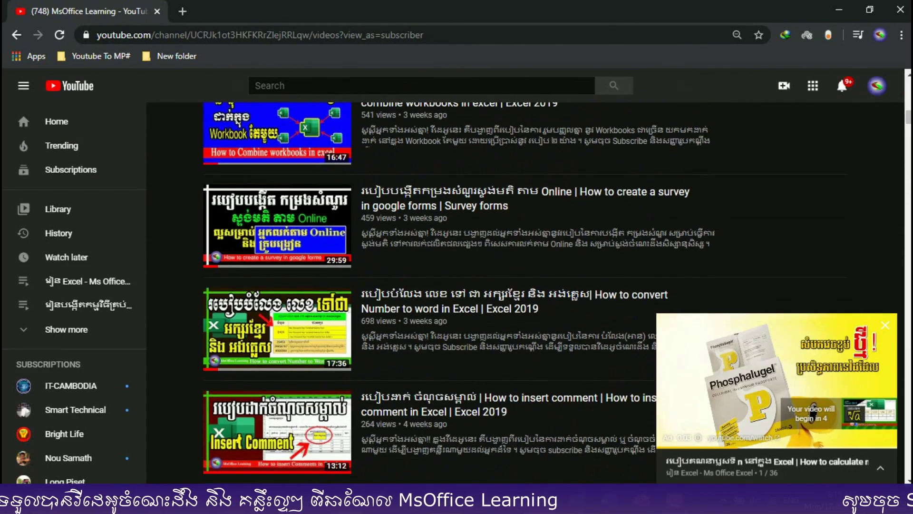
scroll(595, 378, down, 2)
scroll(592, 395, up, 5)
scroll(589, 412, up, 6)
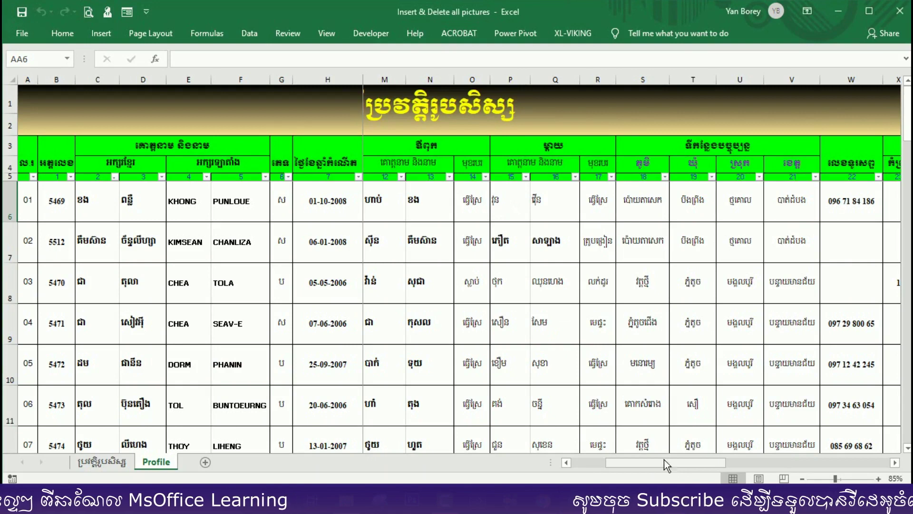
Select a Photo column cell and run the blue Insert-photo macro to fill every student's picture.
drag(623, 466, 588, 465)
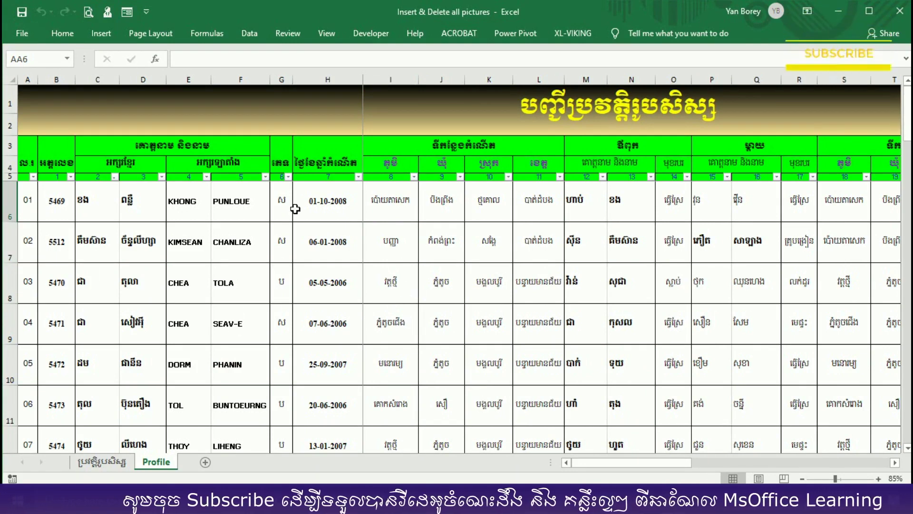
drag(596, 467, 684, 467)
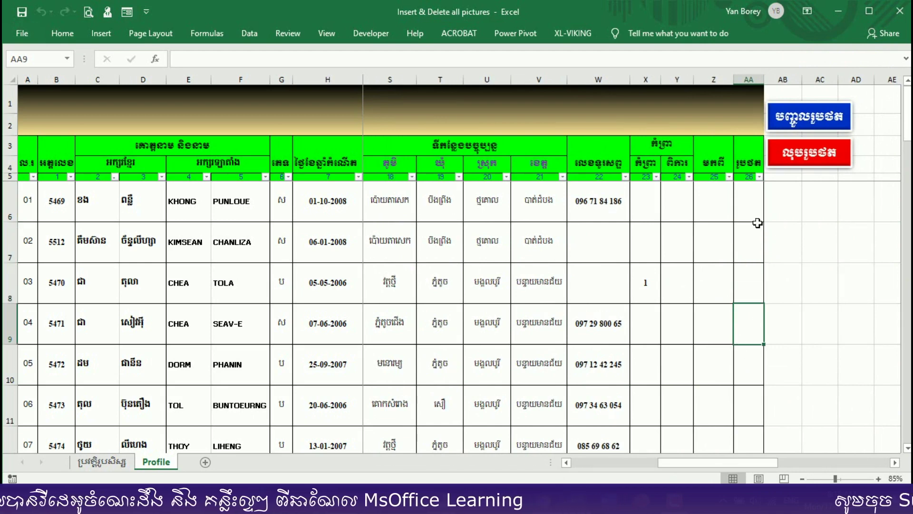
click(754, 297)
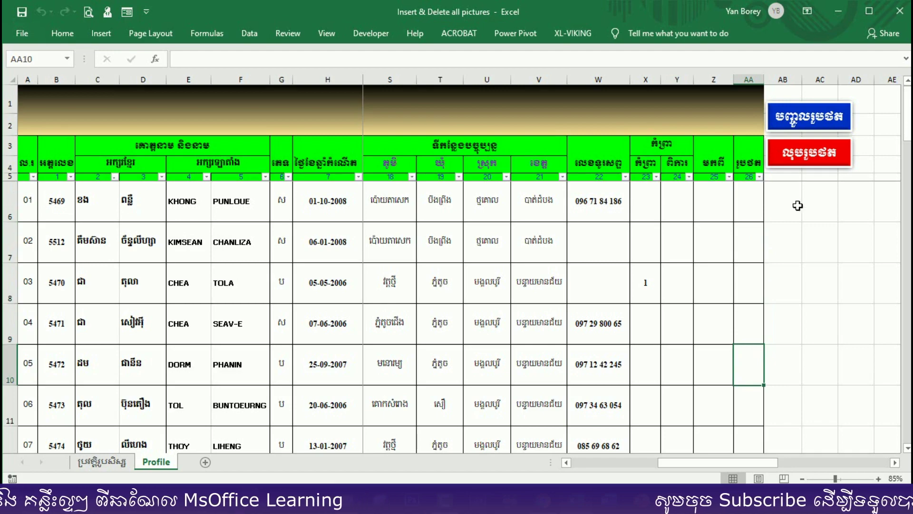
click(791, 122)
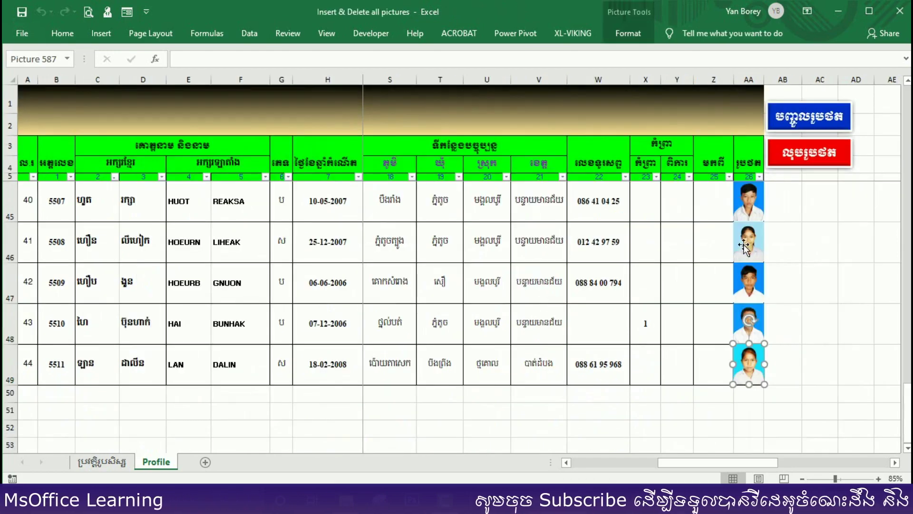
scroll(745, 245, up, 4)
scroll(744, 288, up, 4)
scroll(744, 287, up, 1)
scroll(714, 230, up, 1)
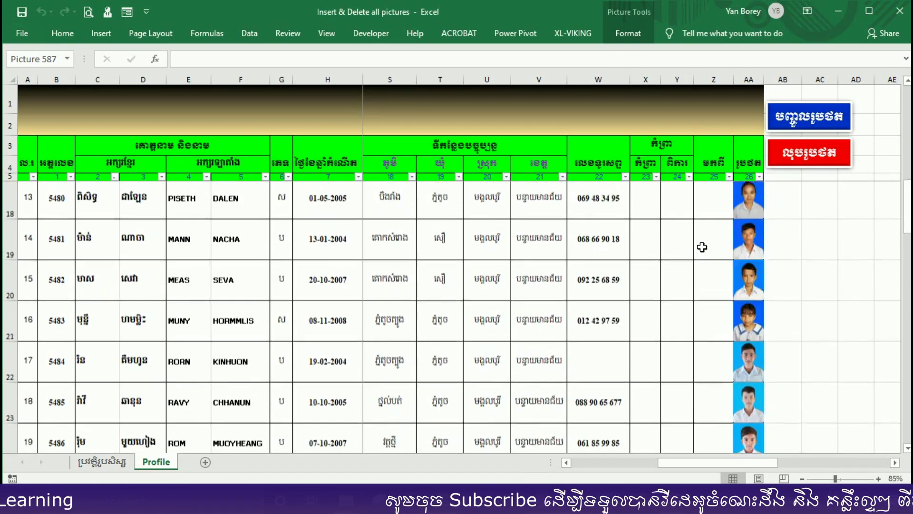
scroll(709, 236, up, 4)
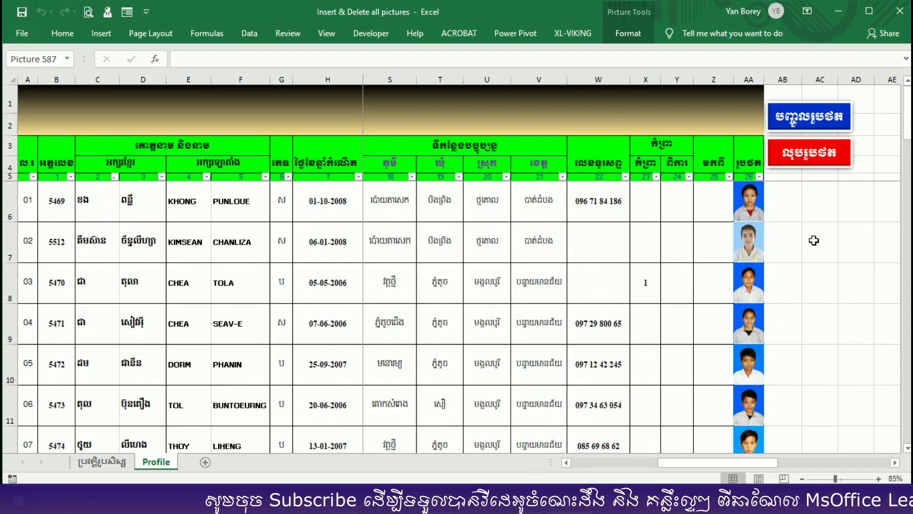
click(803, 163)
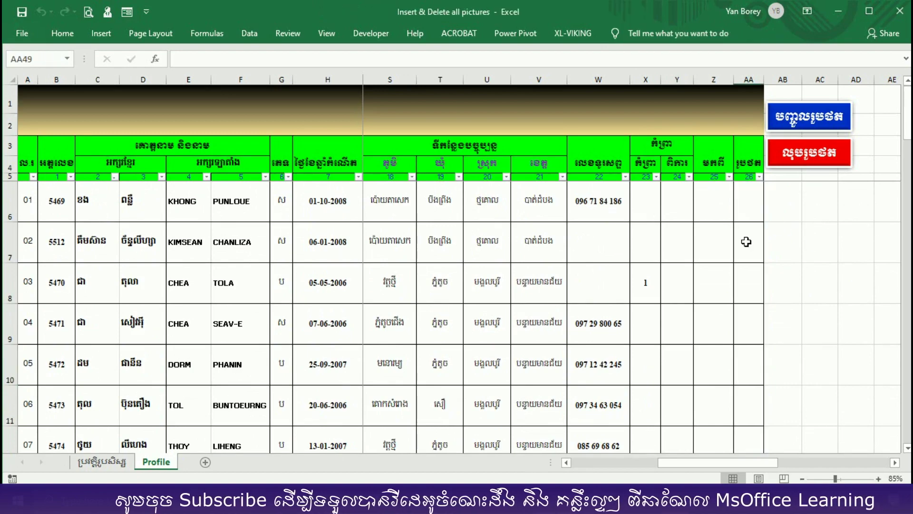
scroll(746, 241, down, 2)
scroll(747, 243, up, 2)
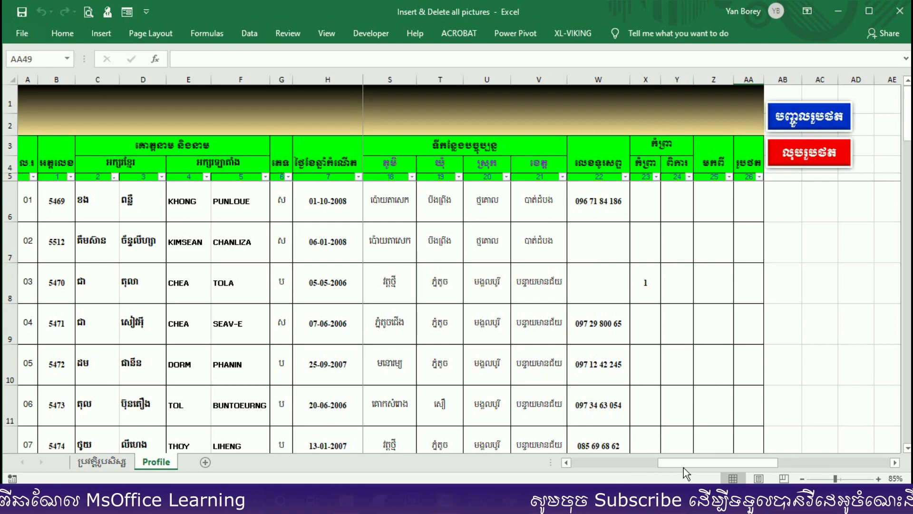
drag(681, 461, 620, 465)
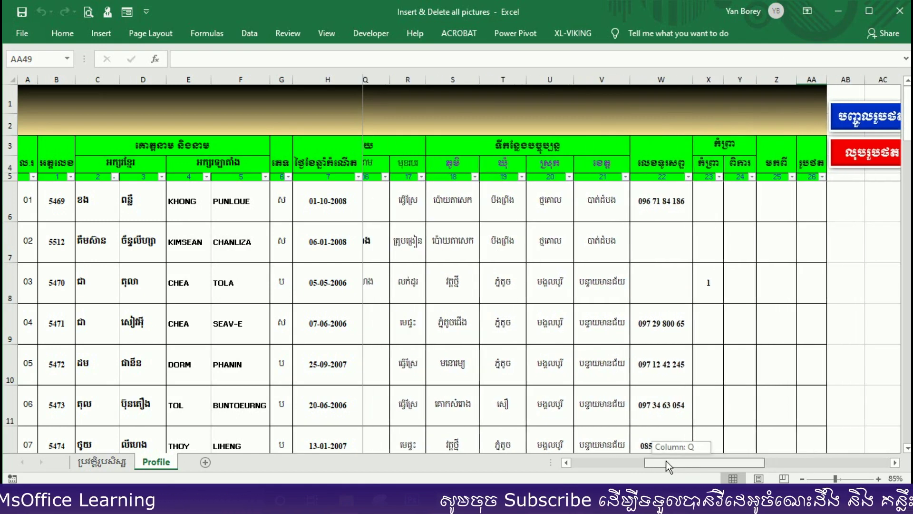
drag(619, 462, 691, 462)
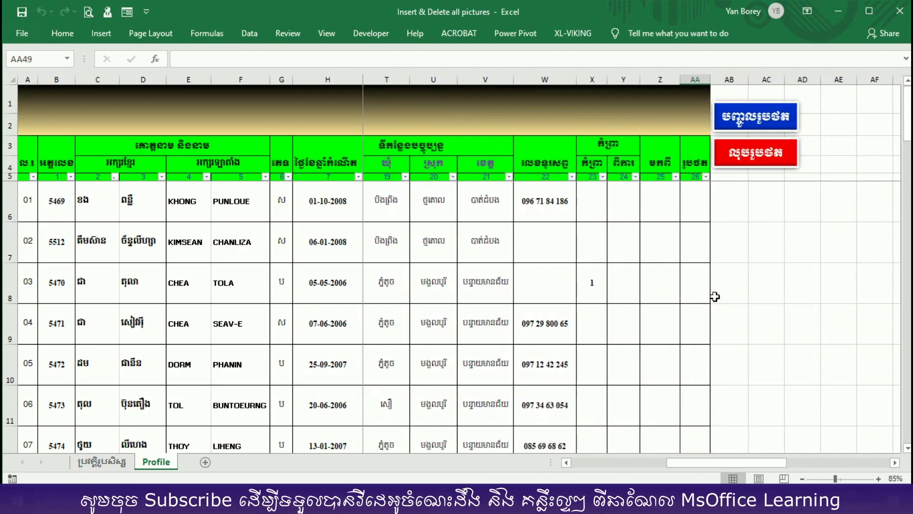
scroll(639, 323, down, 3)
scroll(639, 323, down, 6)
scroll(474, 353, up, 7)
scroll(496, 348, up, 2)
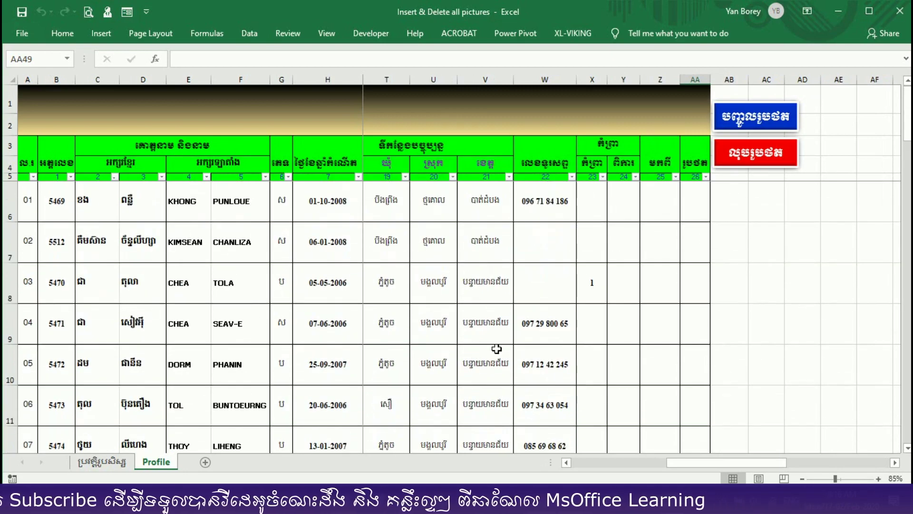
click(733, 119)
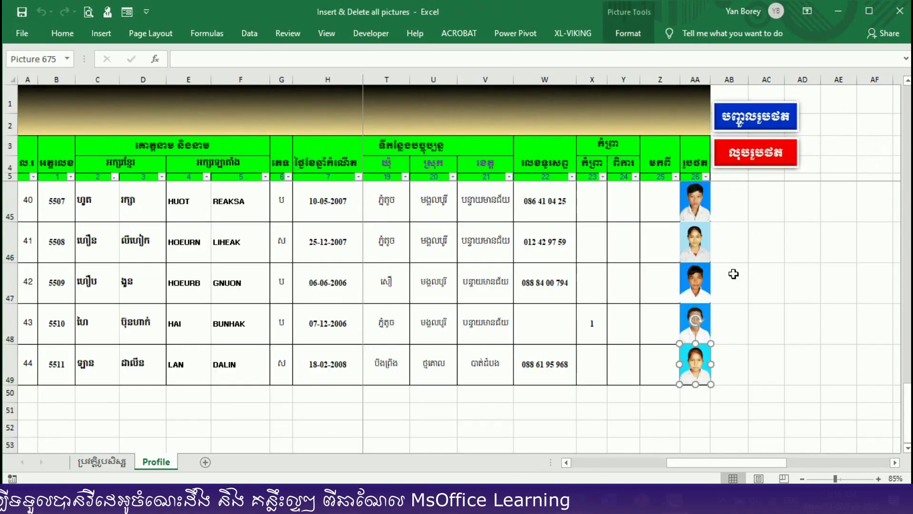
Sort the students A to Z by column C so their photos follow.
scroll(707, 307, up, 6)
scroll(677, 285, up, 4)
scroll(677, 285, up, 4)
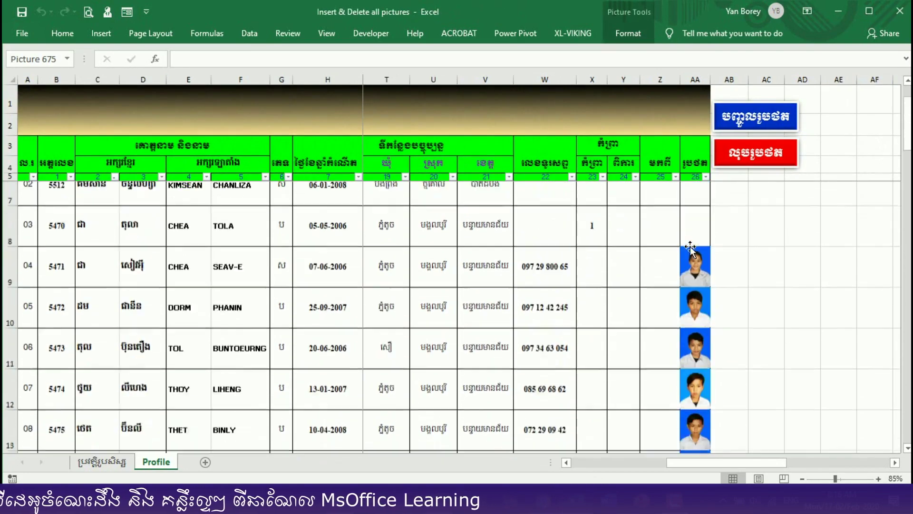
scroll(689, 255, up, 1)
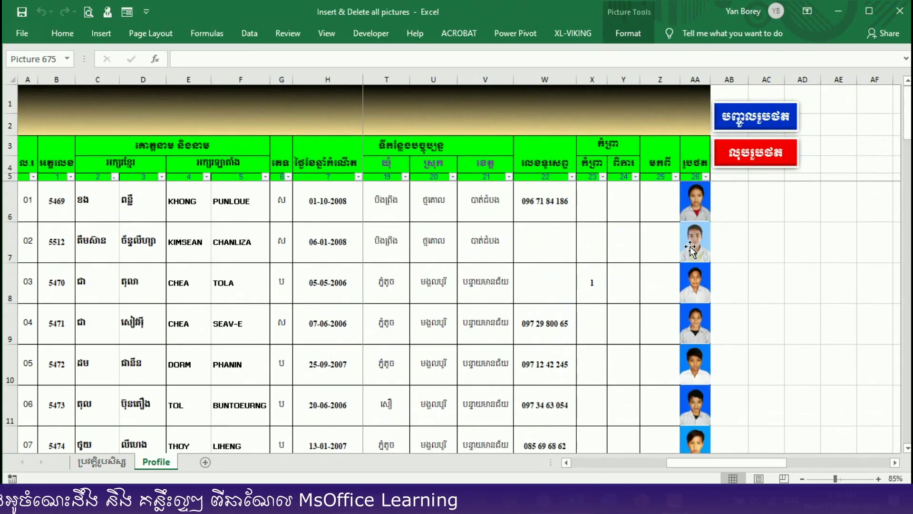
click(162, 177)
key(Escape)
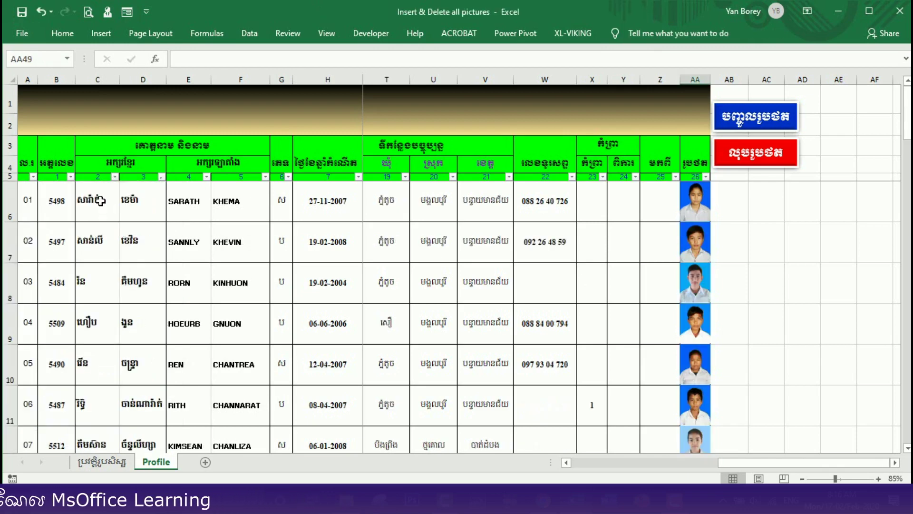
click(116, 178)
click(58, 188)
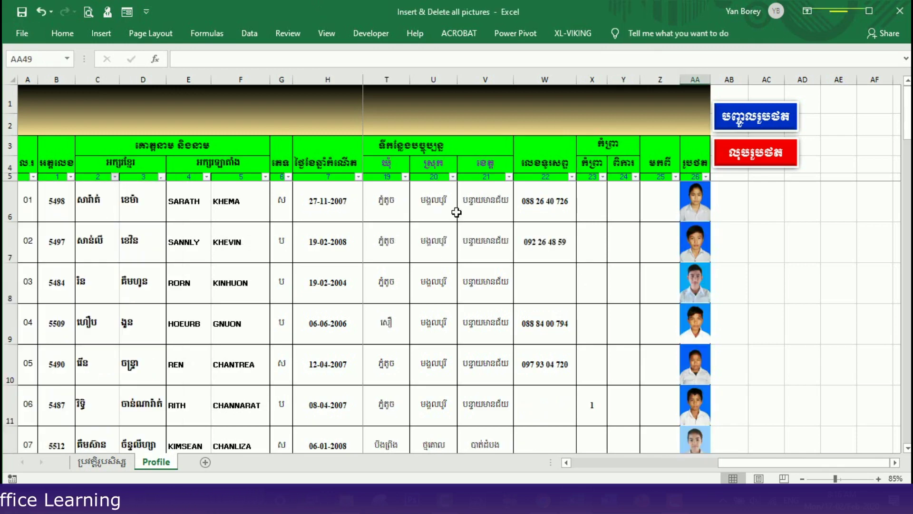
Run the red Delete-photo macro to remove all photos from the Photo column.
scroll(681, 266, down, 2)
scroll(851, 204, up, 2)
click(764, 161)
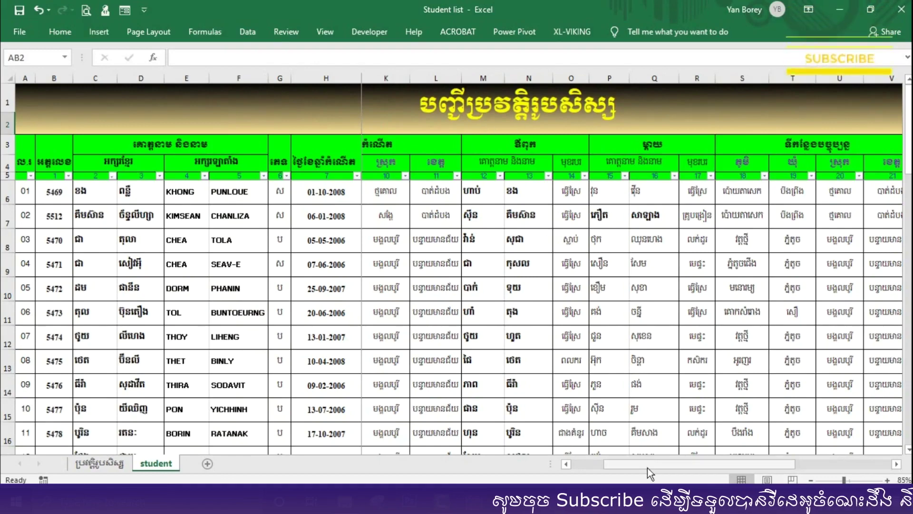
Scroll across the student table, select IDs B6:B10 and cell H8, then switch to the photo folder.
drag(649, 467, 709, 467)
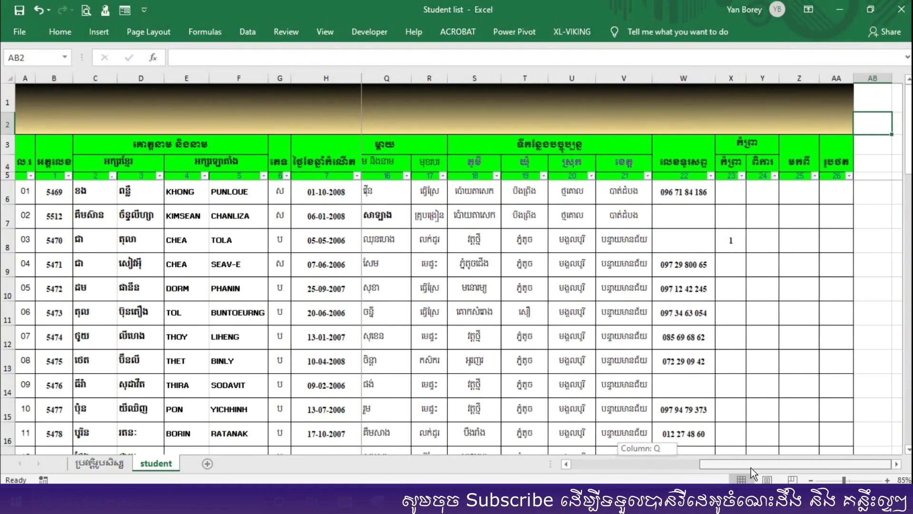
drag(709, 467, 613, 471)
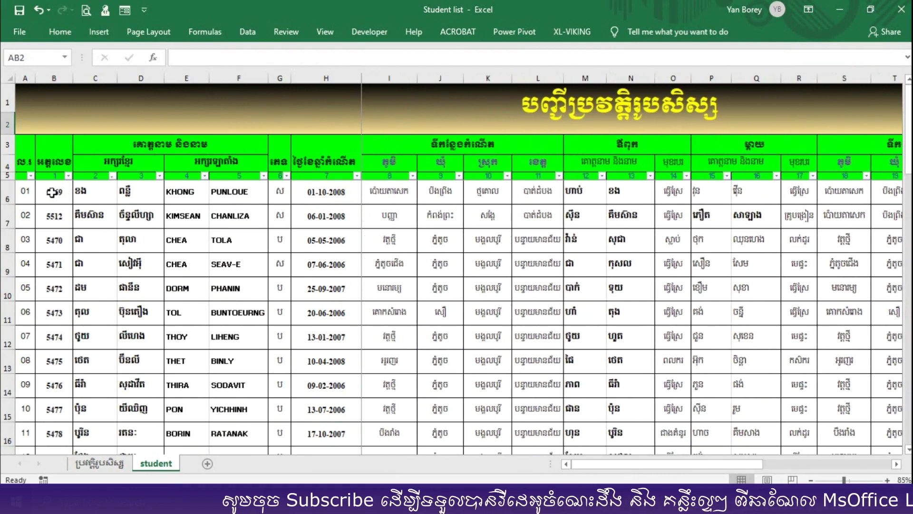
drag(62, 192, 54, 265)
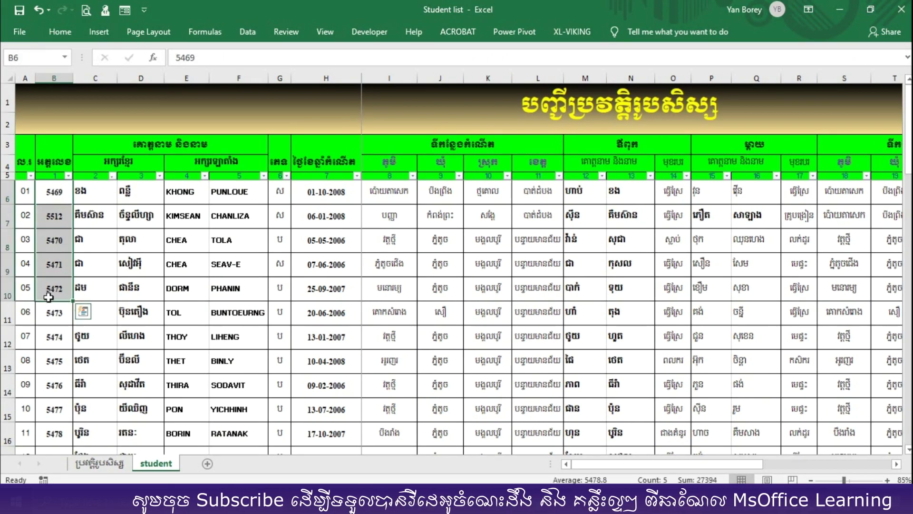
click(328, 240)
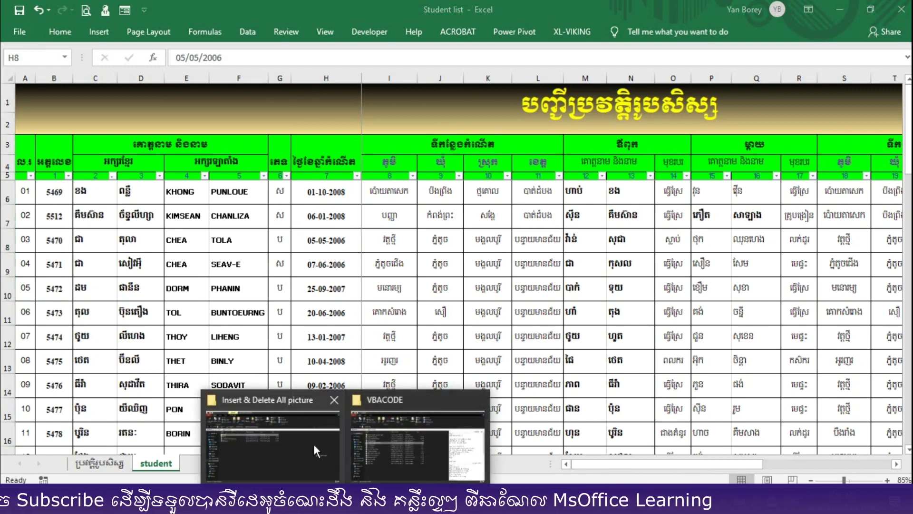
click(296, 447)
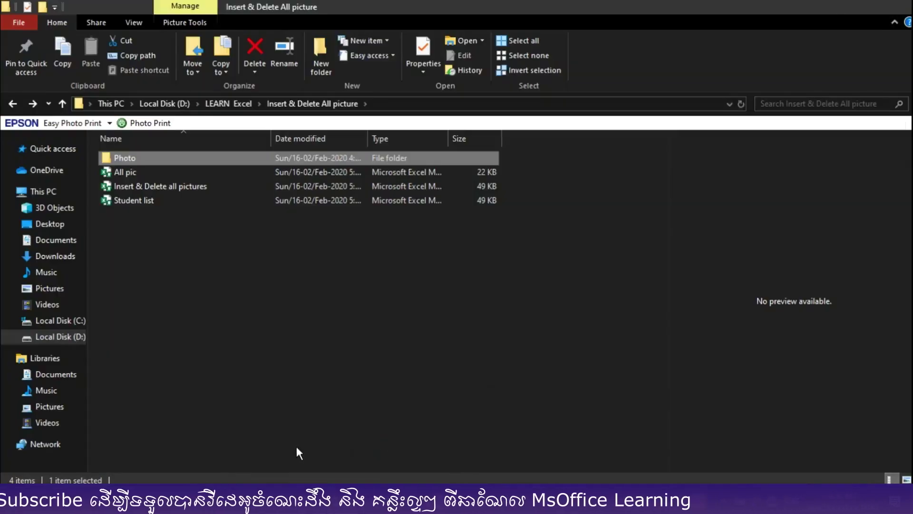
Open the Photo folder and browse the 44 JPG photos named by student ID.
double_click(153, 157)
scroll(263, 238, down, 3)
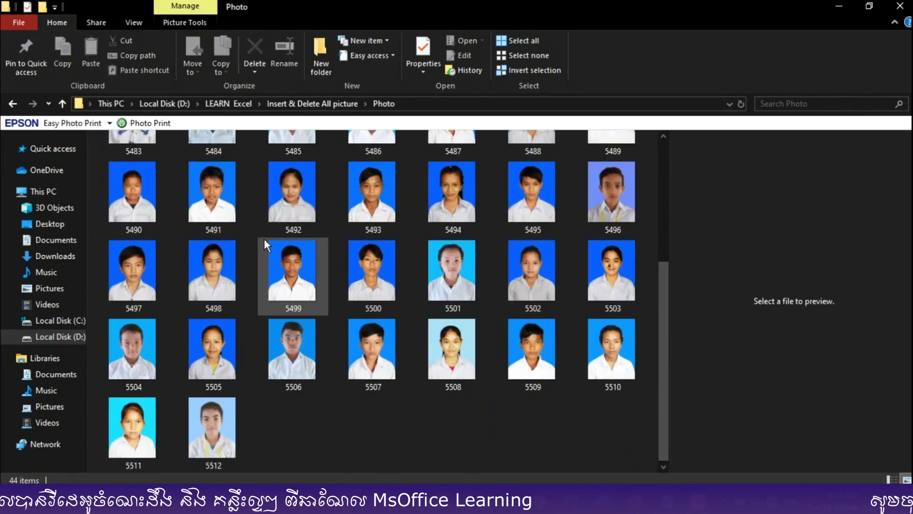
scroll(278, 298, up, 3)
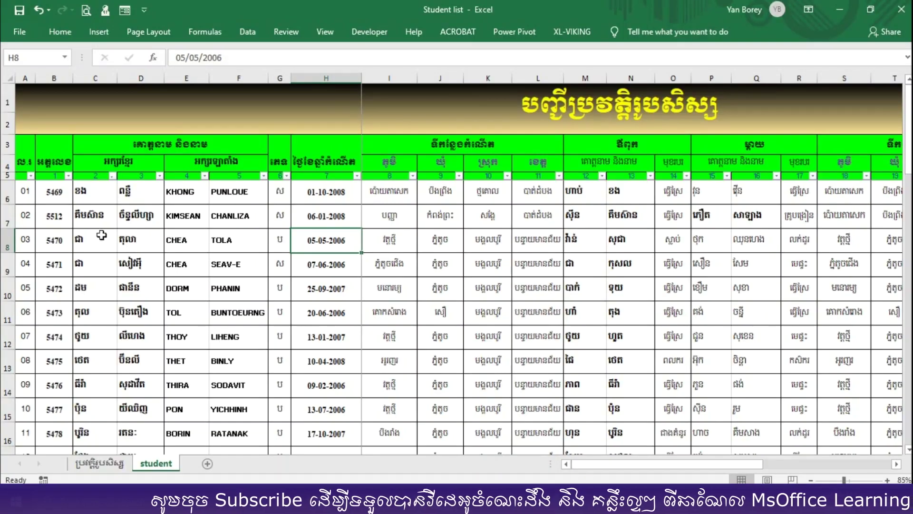
Select student IDs B6:B14 and compare them with the photo file names.
drag(82, 191, 138, 395)
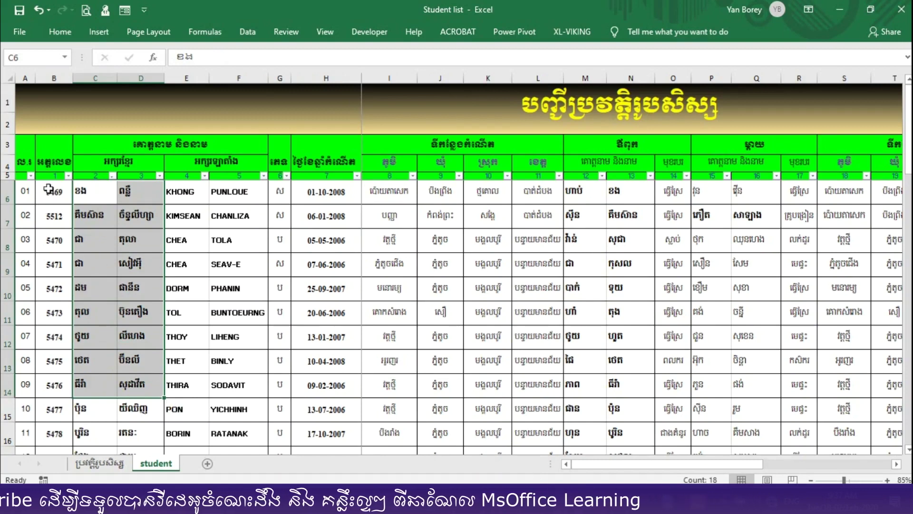
drag(49, 190, 55, 424)
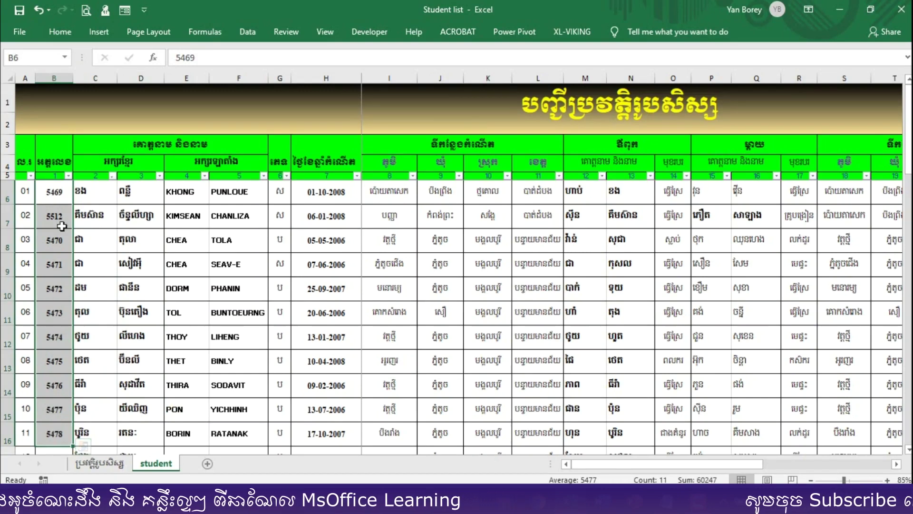
drag(55, 193, 39, 418)
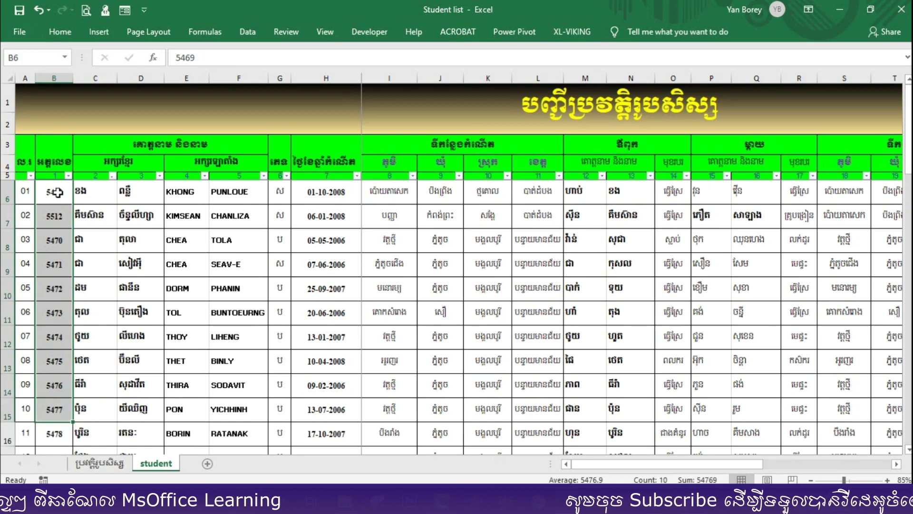
drag(56, 192, 54, 384)
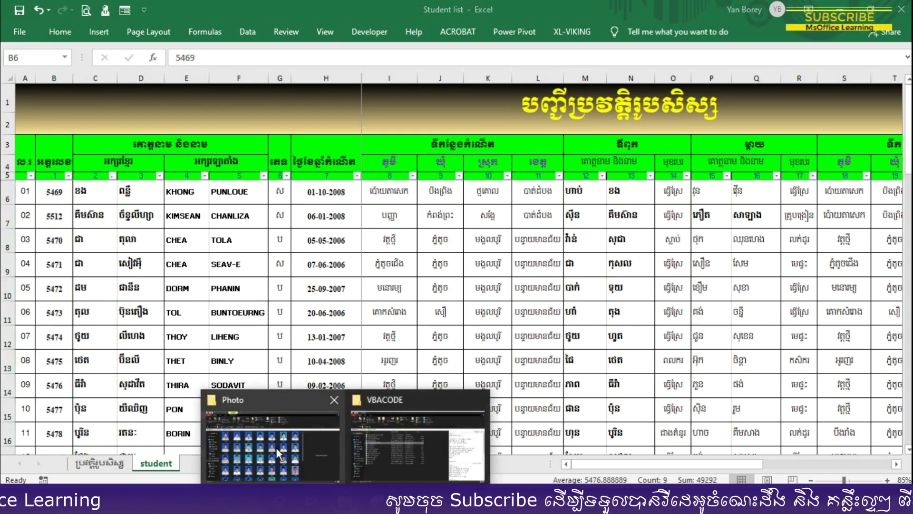
click(276, 447)
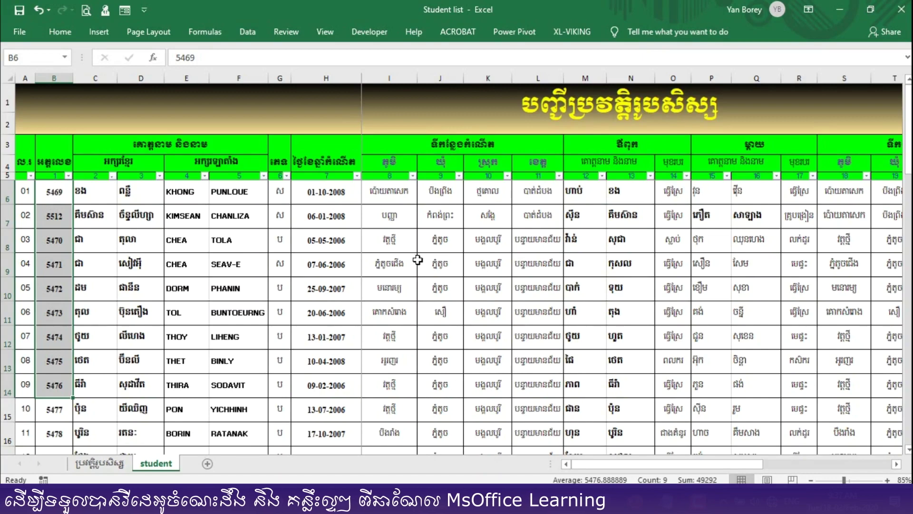
Scroll right to the empty Photo column AA and select its first cells.
click(416, 260)
drag(618, 464, 753, 478)
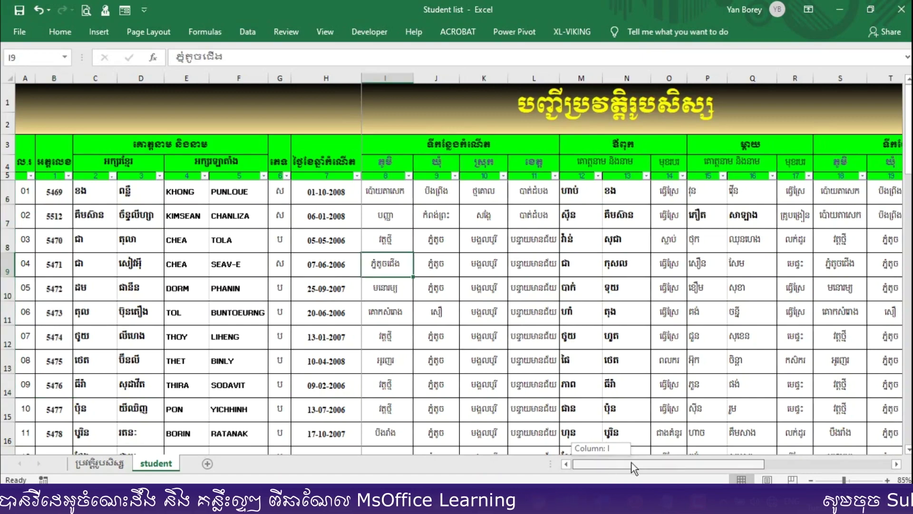
drag(837, 192, 840, 390)
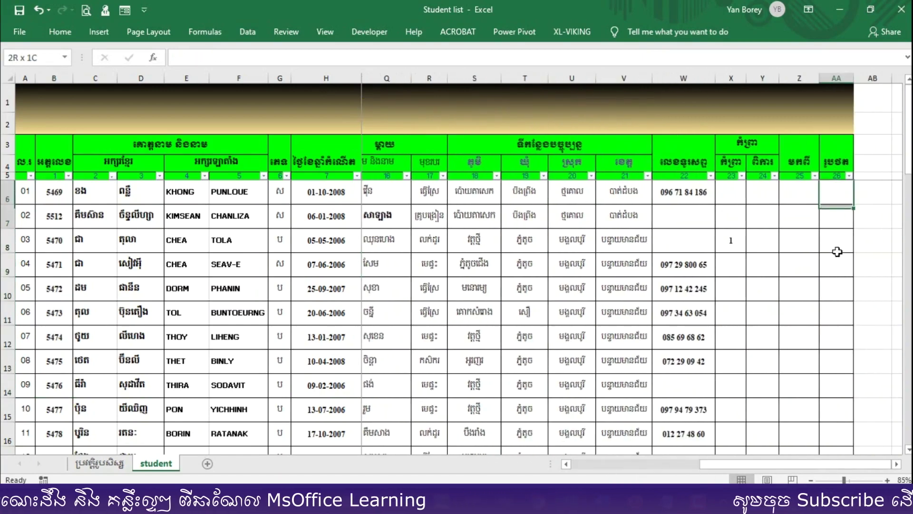
Make student rows 6–47 about 51 points tall so a photo fits.
click(847, 206)
key(Down)
key(Down)
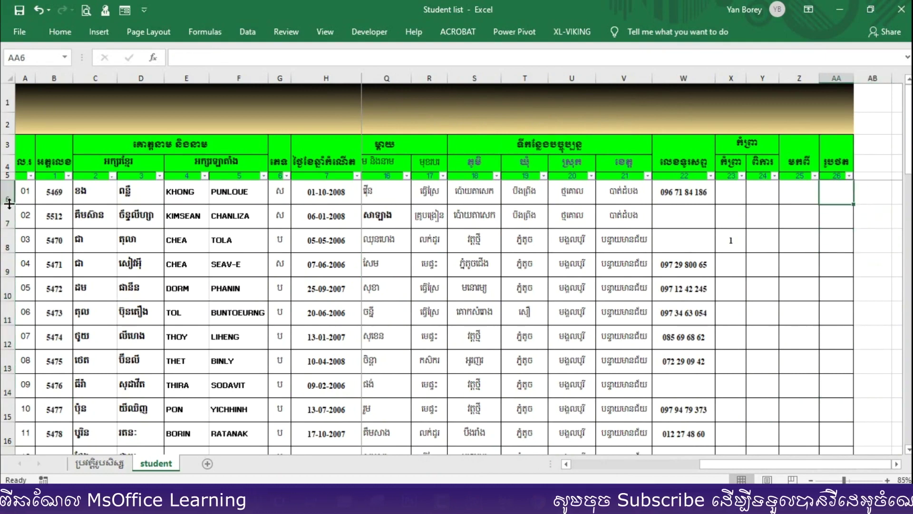
drag(8, 203, 9, 220)
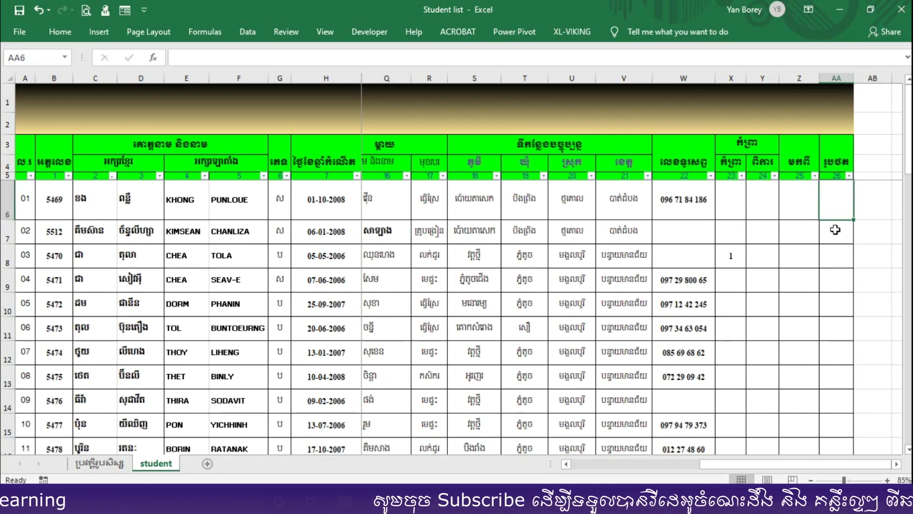
mouse_move(7, 202)
mouse_down()
mouse_move(9, 478)
mouse_move(6, 422)
mouse_move(6, 437)
mouse_up()
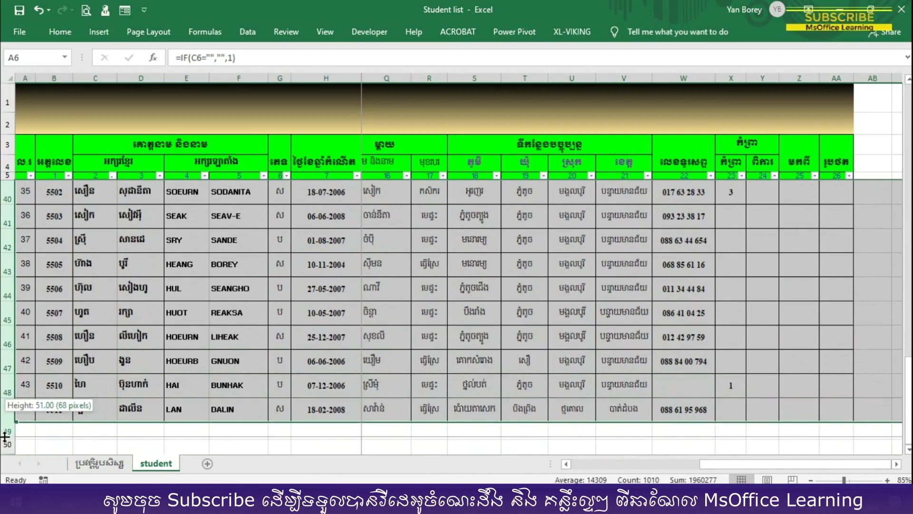
scroll(713, 281, up, 7)
scroll(751, 235, up, 2)
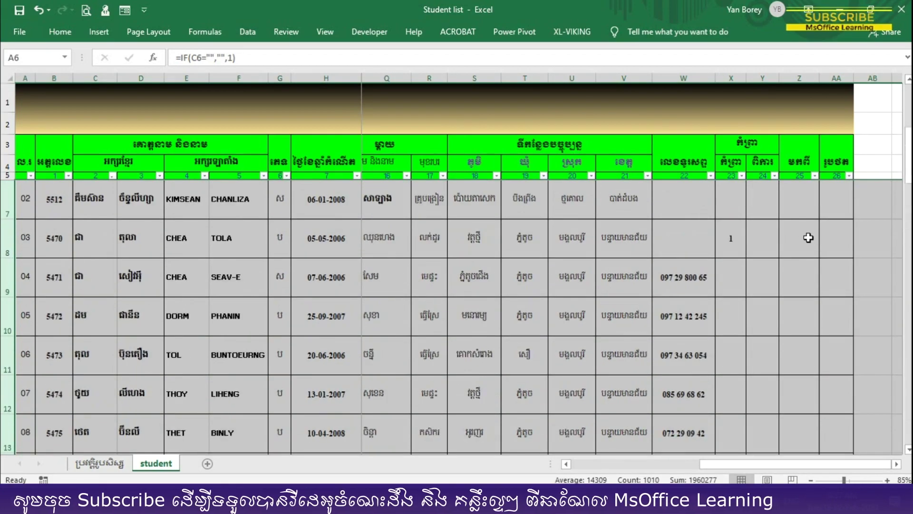
scroll(775, 231, up, 2)
Check the resized Photo cells AA6–AA9 and bring up the Developer tab.
click(836, 237)
drag(845, 187, 840, 326)
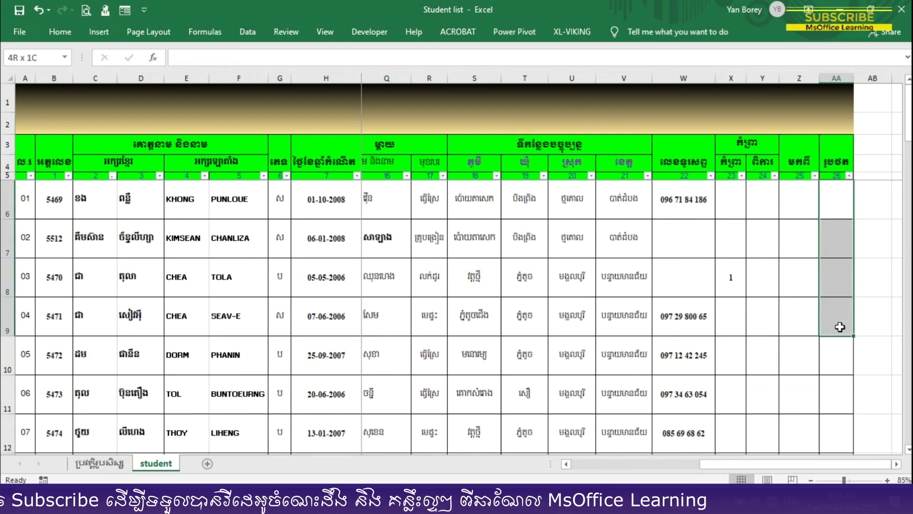
click(823, 207)
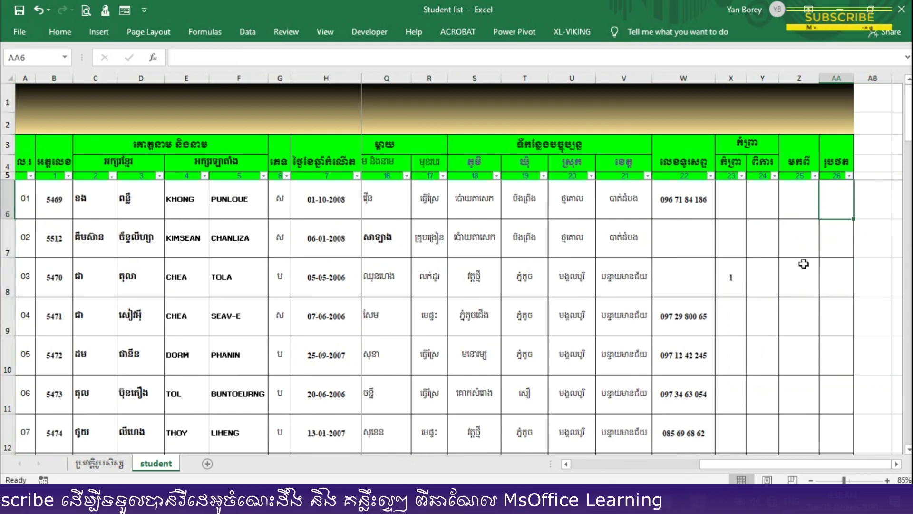
drag(835, 198, 845, 199)
click(845, 199)
click(842, 206)
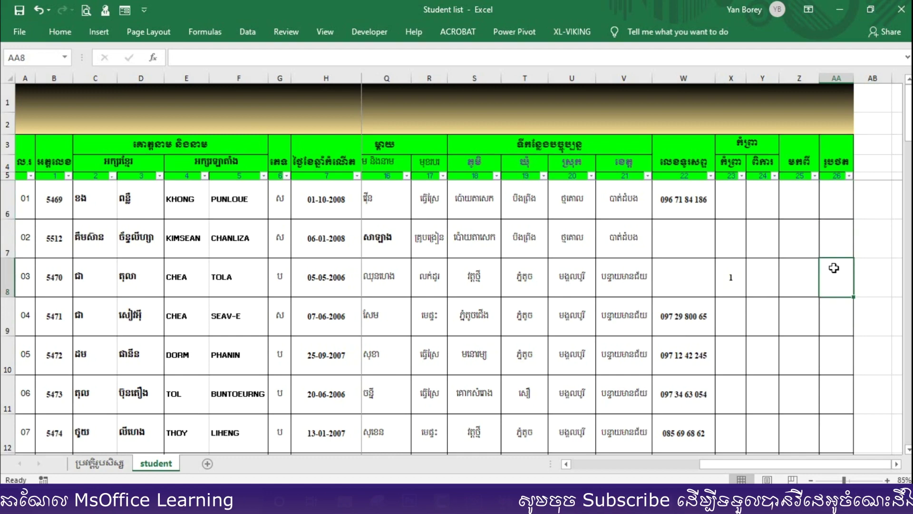
click(837, 233)
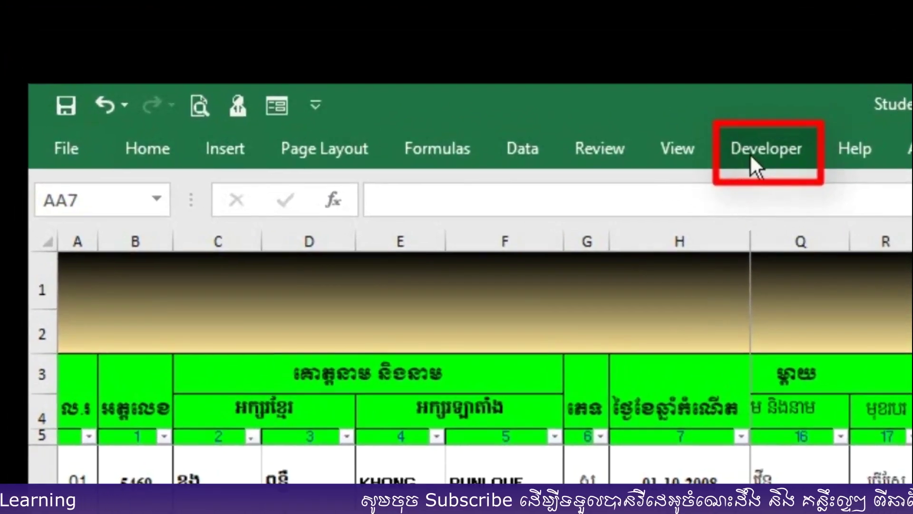
click(750, 153)
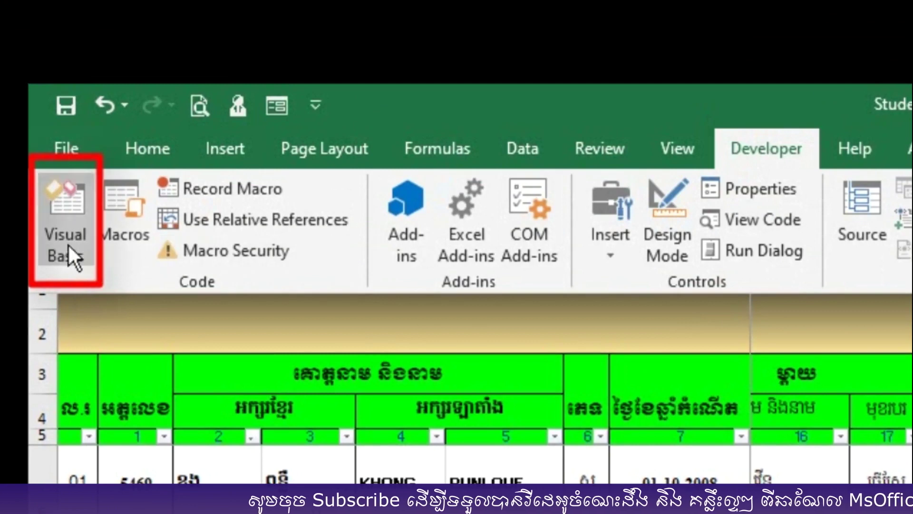
Open the Visual Basic editor and select Sheet2 (student) in the Project pane.
click(68, 244)
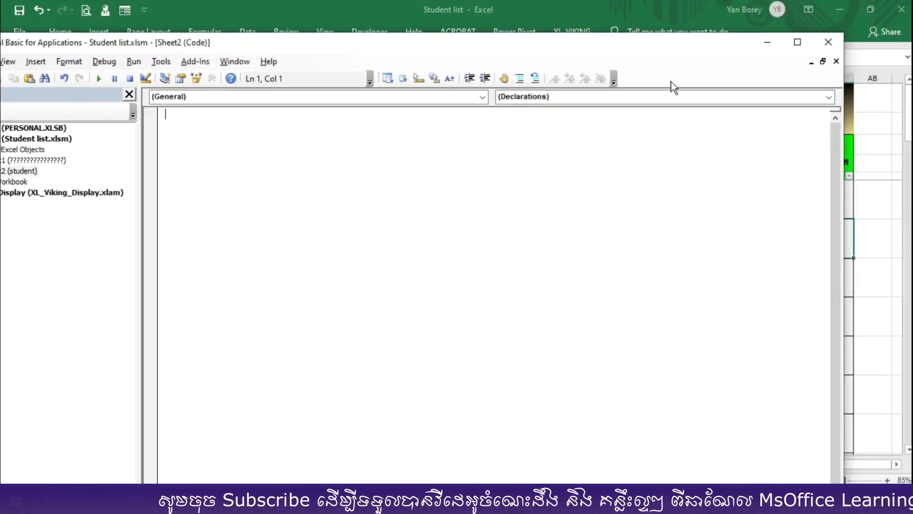
drag(482, 47, 797, 47)
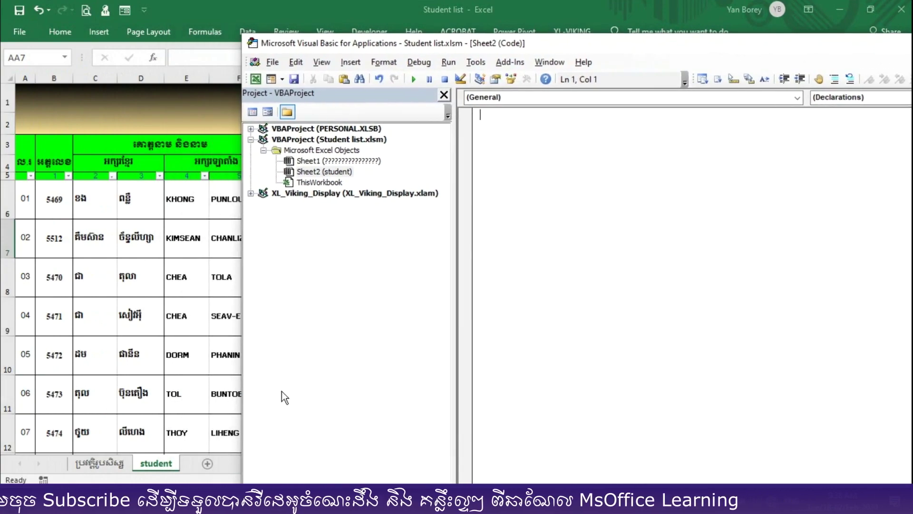
click(186, 355)
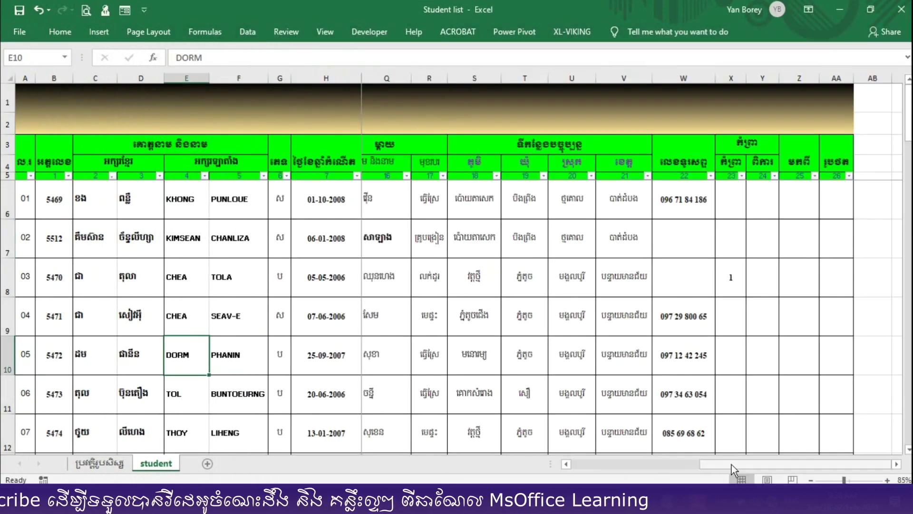
drag(731, 464, 575, 467)
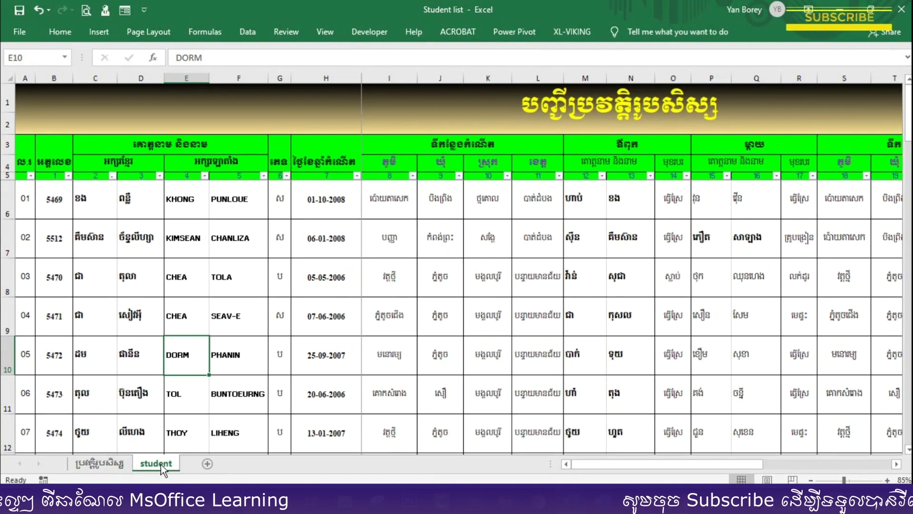
key(Right)
key(Right)
key(Right)
key(Up)
key(Up)
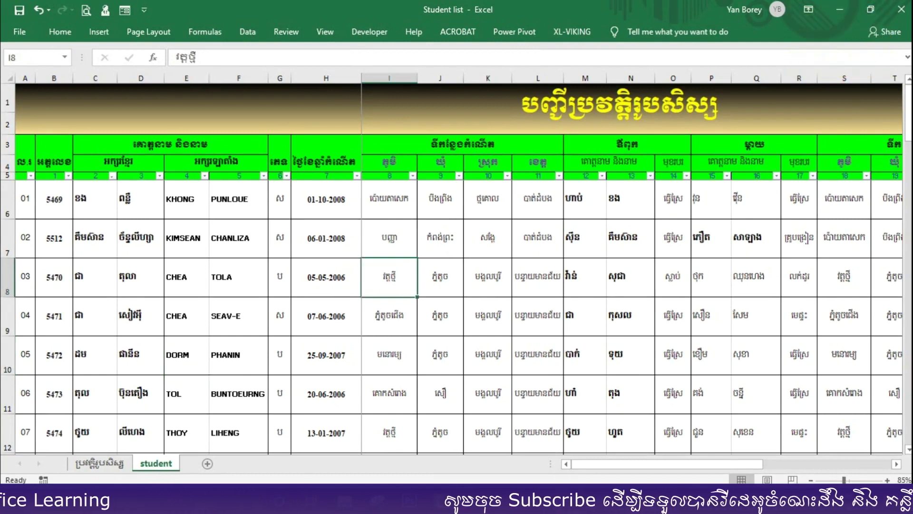
click(613, 424)
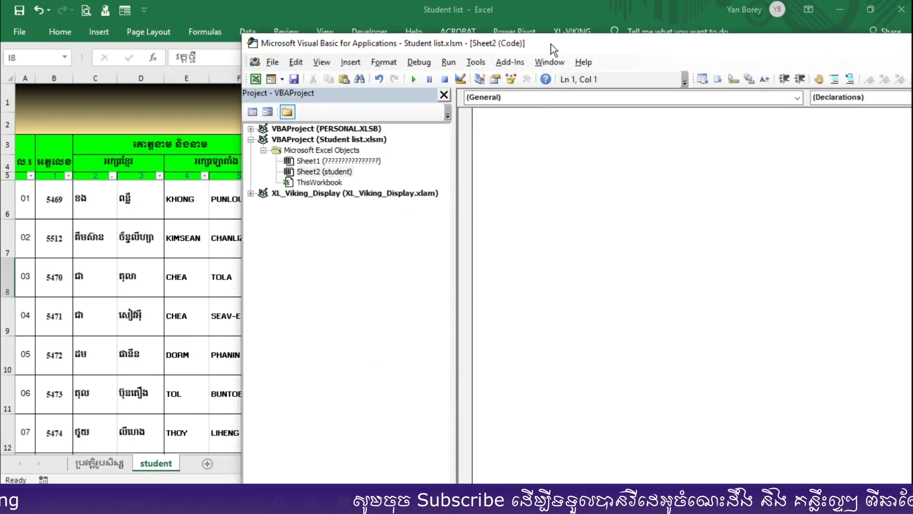
click(325, 172)
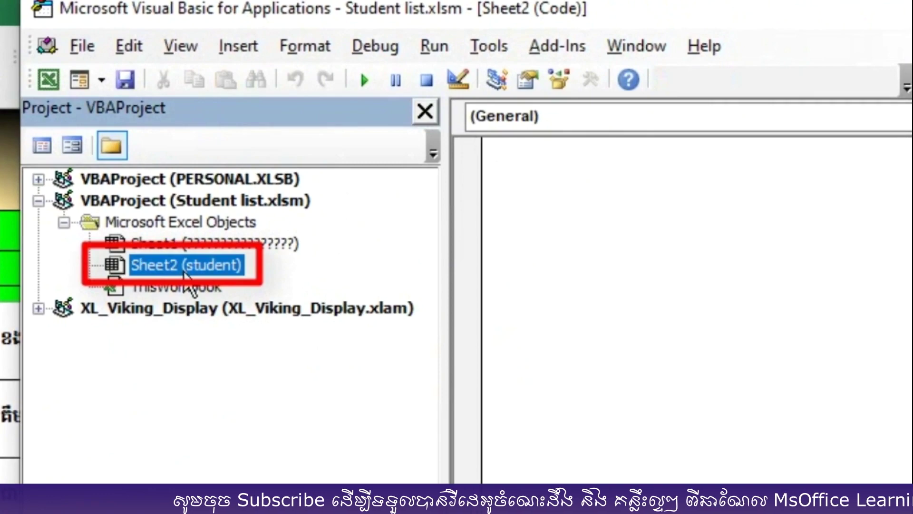
Open Sheet2 (student)'s empty code window, then switch to the 'Insert & Delete all photo' Notepad file.
double_click(192, 266)
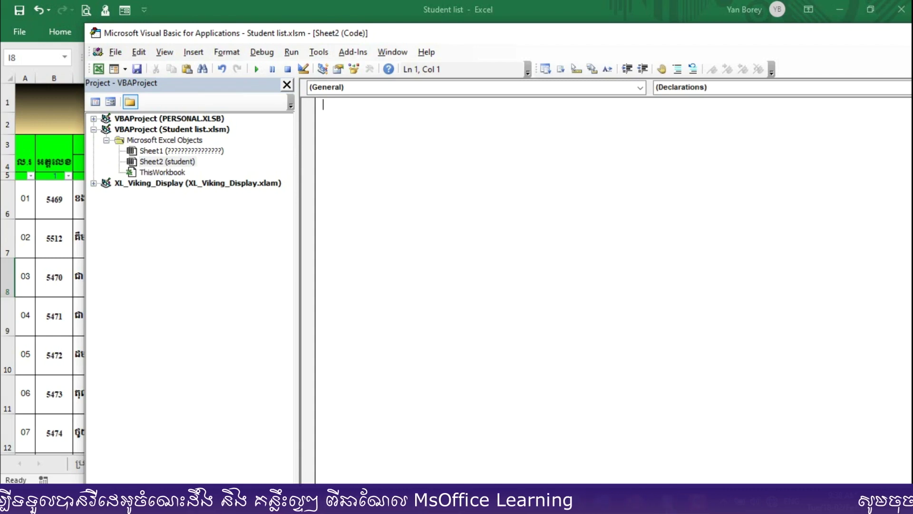
click(666, 442)
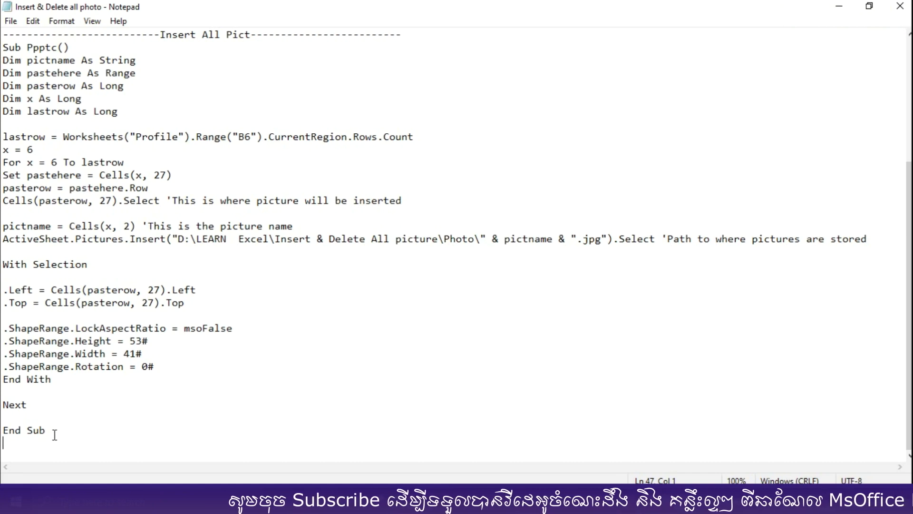
Copy the entire Insert All Pict macro text from Notepad and return to the VBA editor.
drag(2, 419, 2, 50)
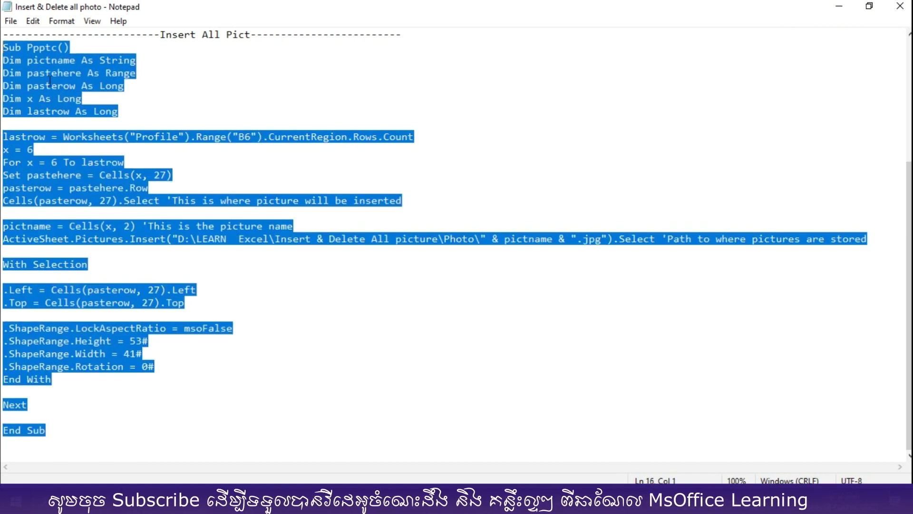
right_click(49, 81)
click(89, 125)
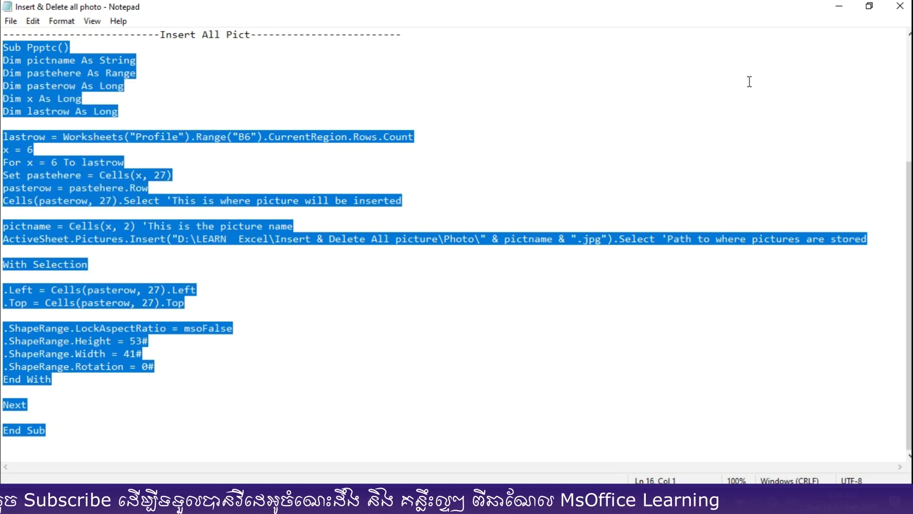
click(842, 5)
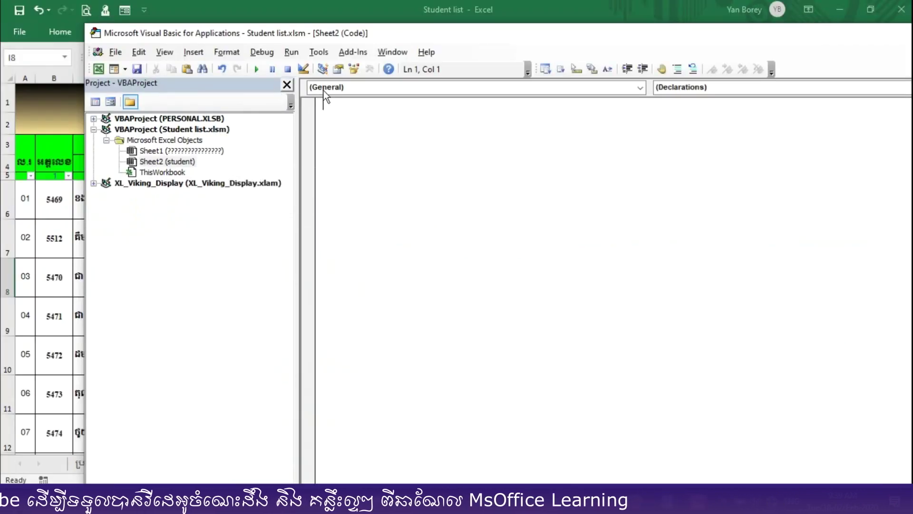
Paste the Ppptc macro into Sheet2's code window and select the name Ppptc.
right_click(329, 109)
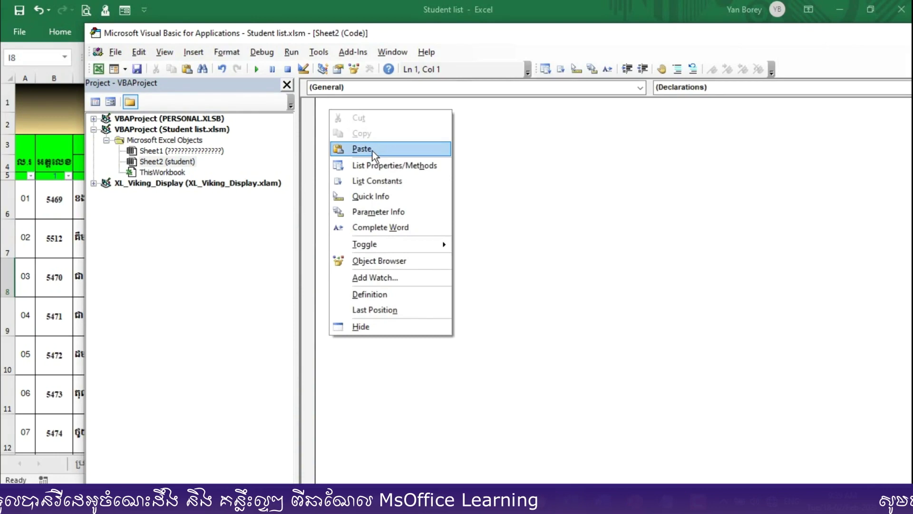
click(372, 151)
drag(404, 35, 511, 30)
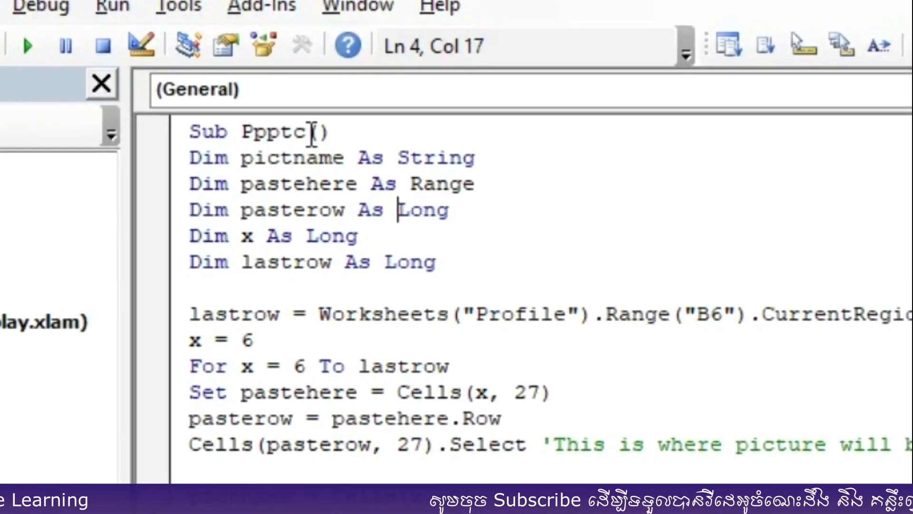
drag(311, 134, 238, 135)
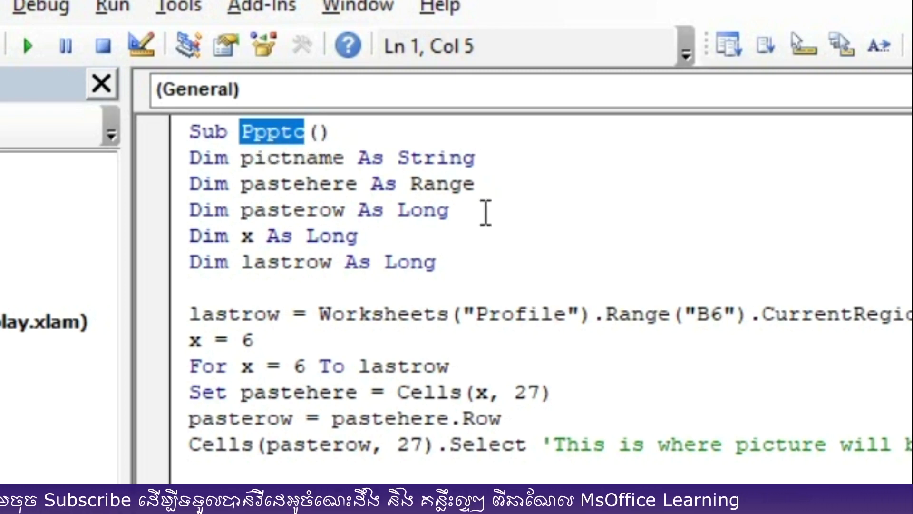
Rename the macro from Ppptc to mystudent, then select the Profile sheet name in the code.
key(BackSpace)
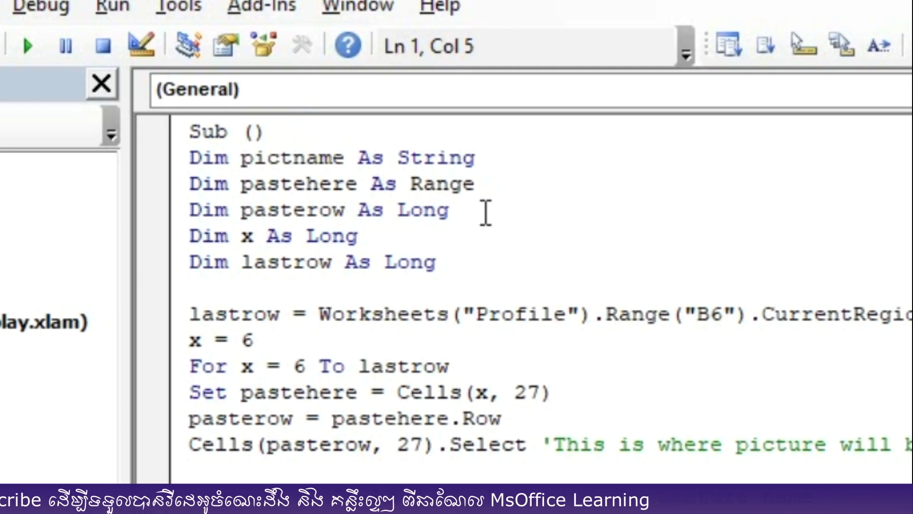
text(myst)
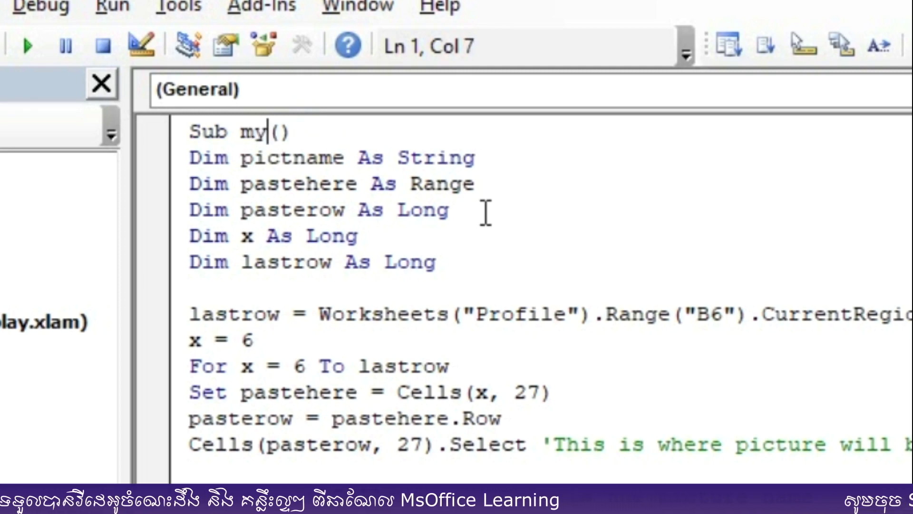
text(ude)
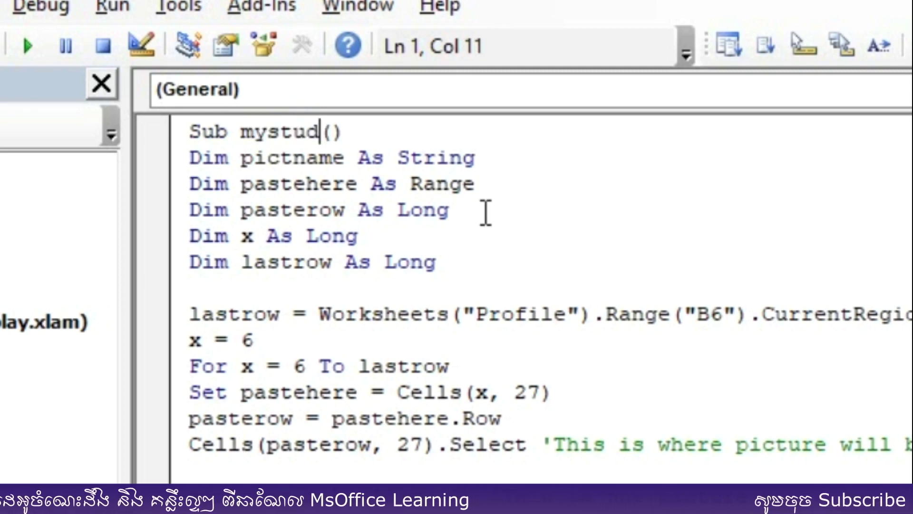
text(nt)
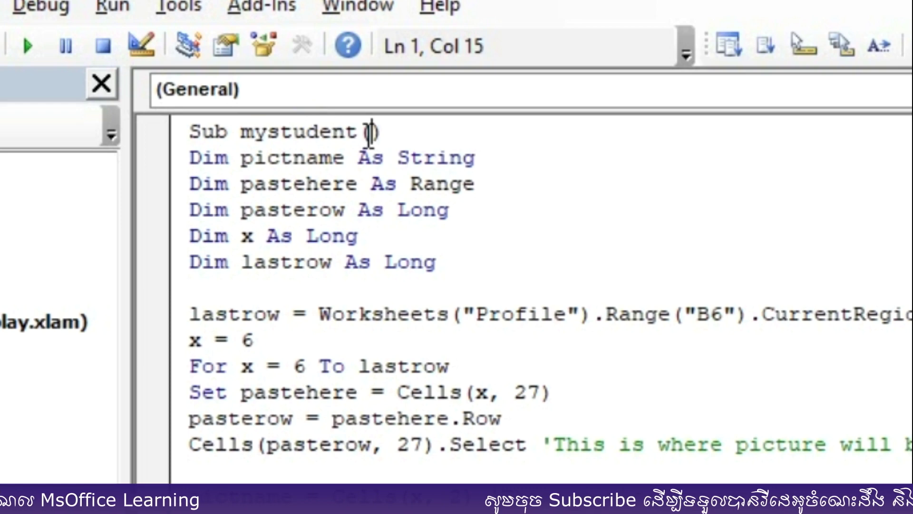
mouse_move(357, 131)
mouse_down()
mouse_move(224, 126)
mouse_move(238, 124)
mouse_up()
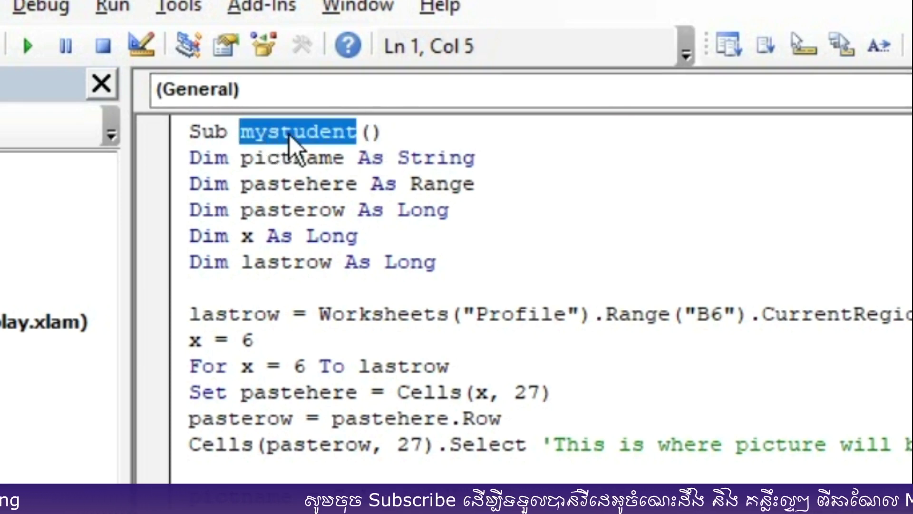
click(318, 203)
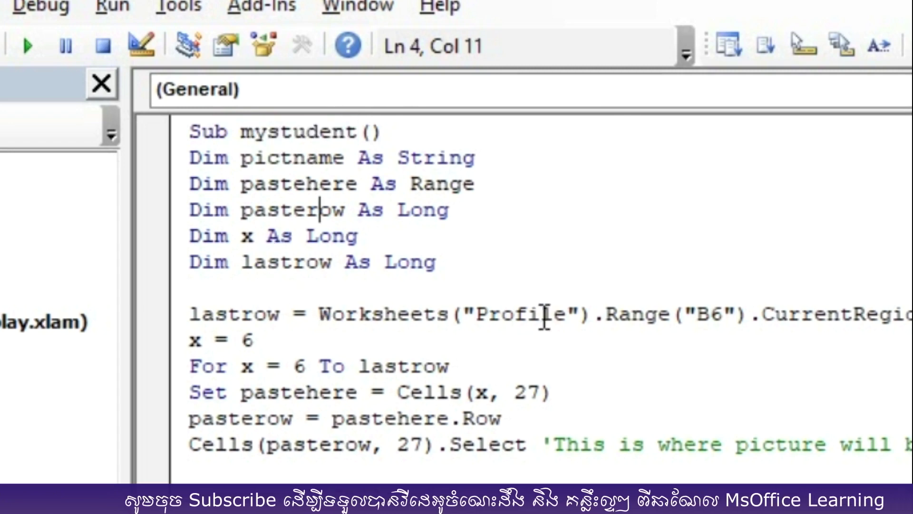
click(568, 314)
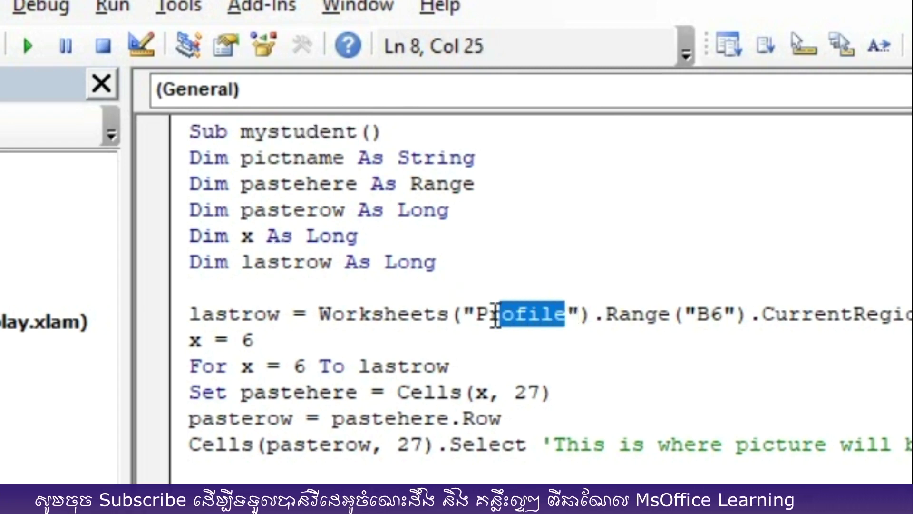
drag(555, 314, 480, 318)
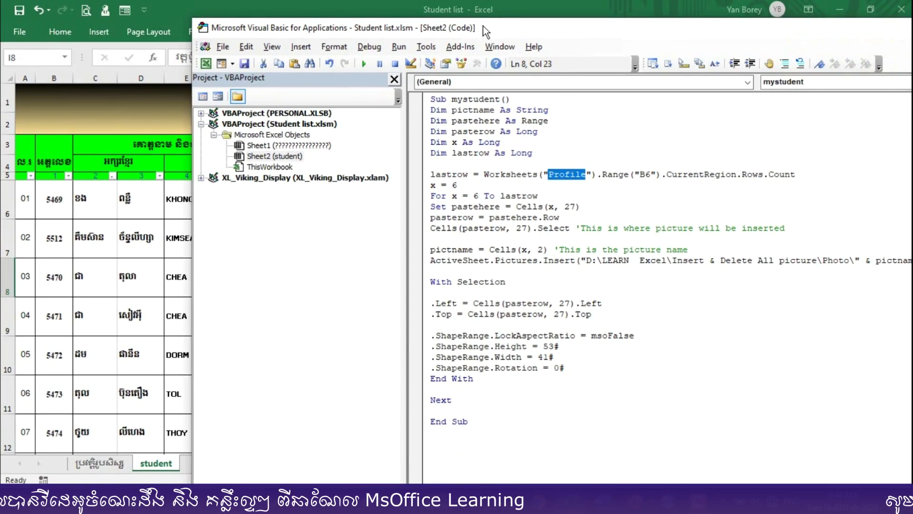
Replace Profile with student in the Worksheets reference and select the B6 starting cell.
drag(507, 27, 690, 21)
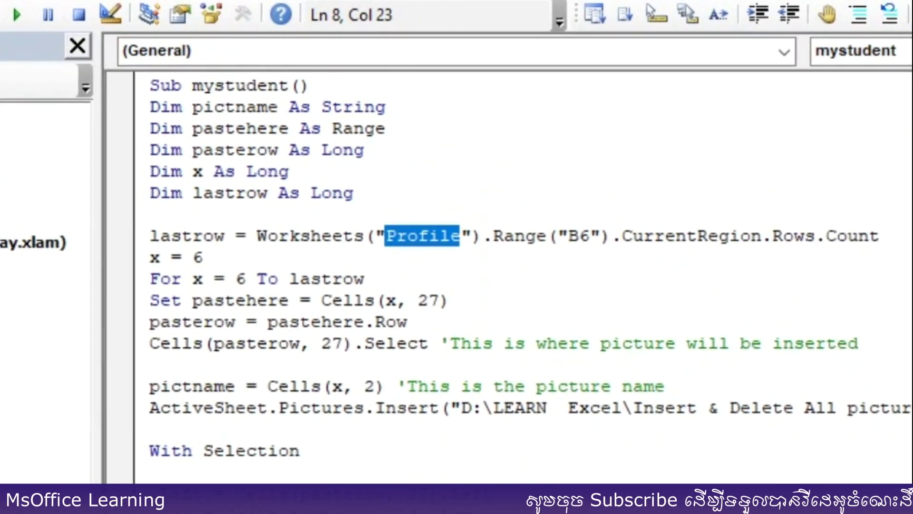
text(student)
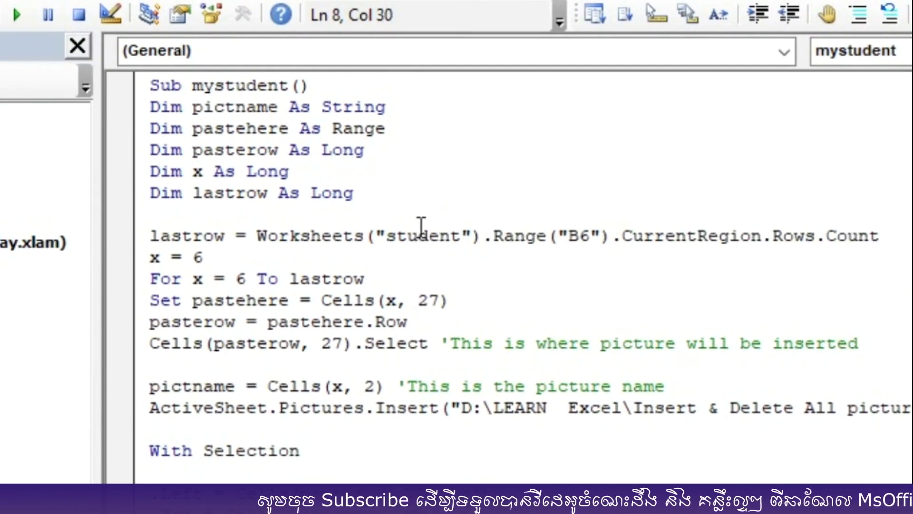
drag(460, 237, 393, 247)
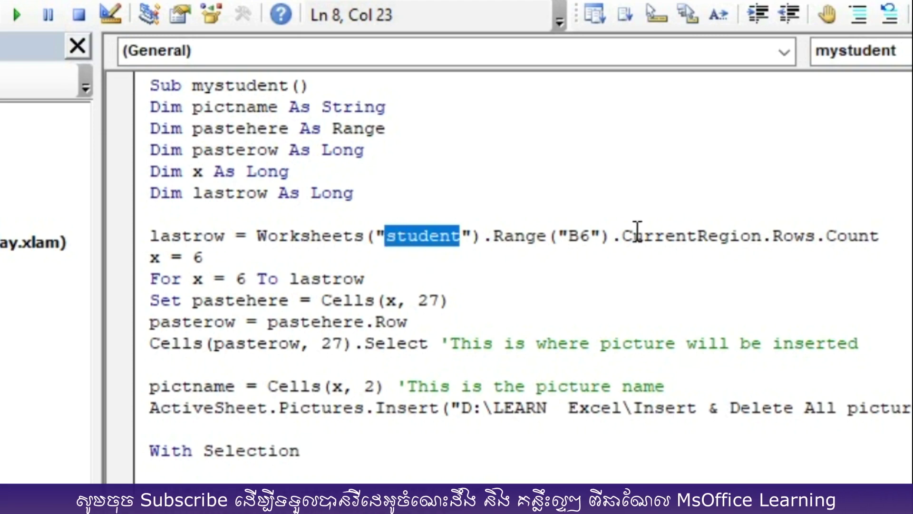
drag(590, 236, 573, 242)
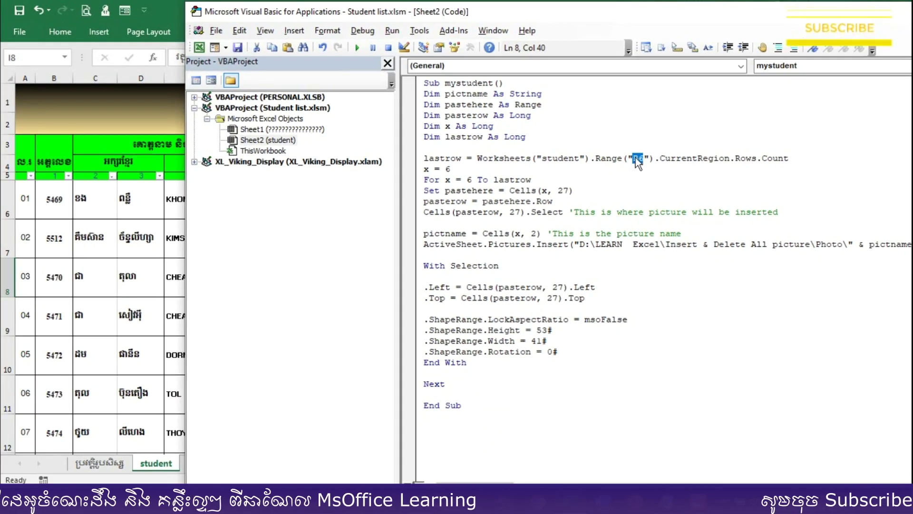
click(53, 76)
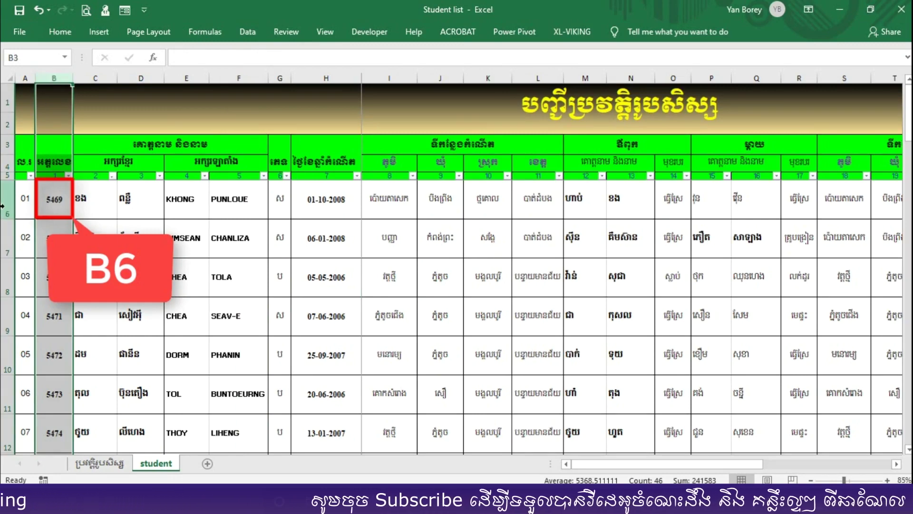
click(3, 206)
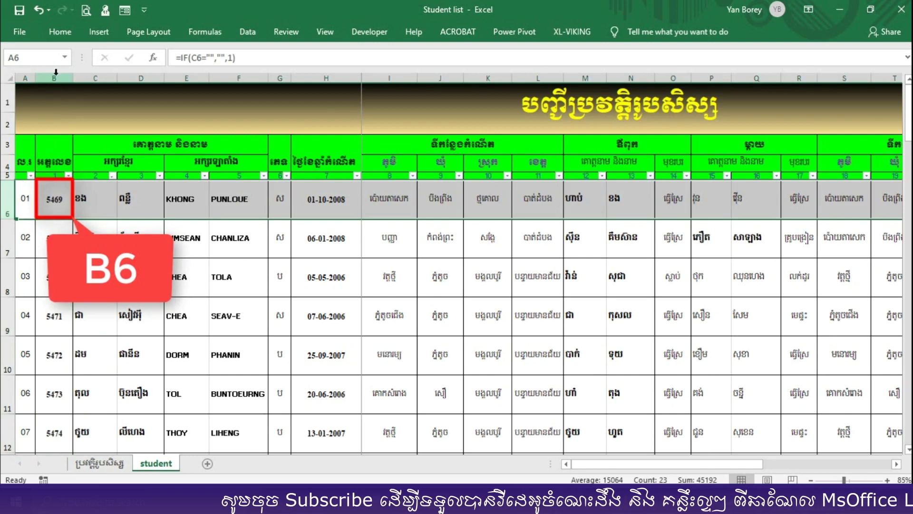
click(56, 77)
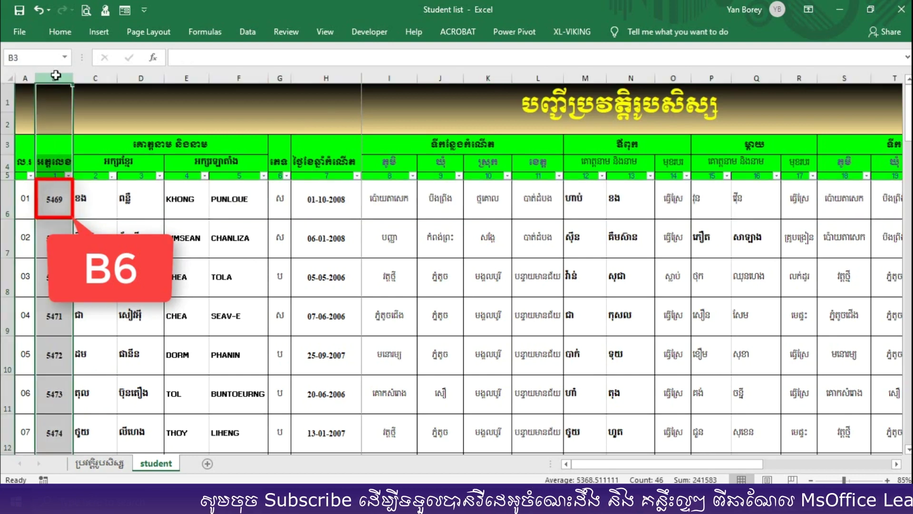
click(54, 203)
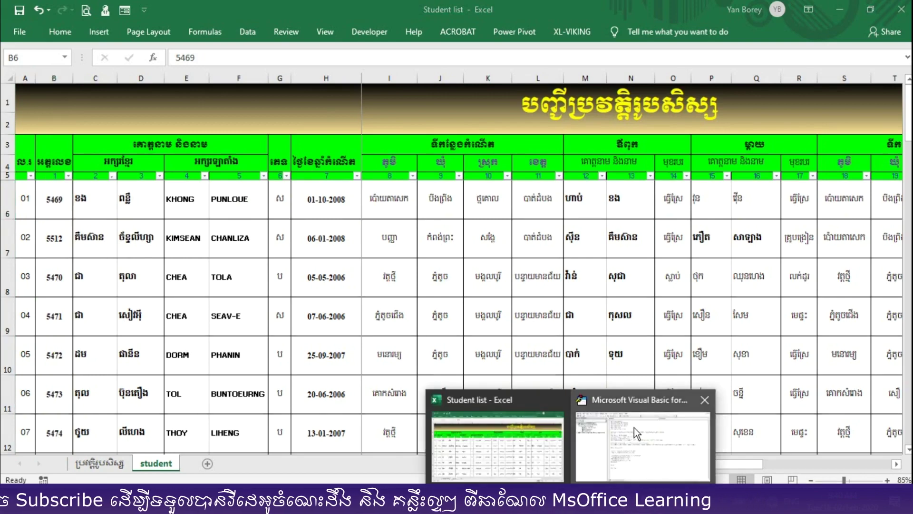
click(634, 427)
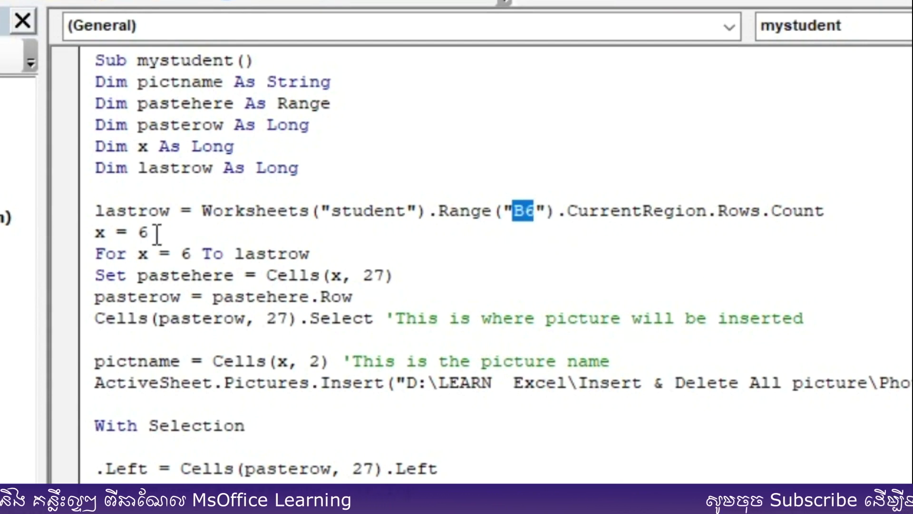
Move the code window aside and scroll the sheet right to cell AA6 in the Photo column.
drag(155, 233, 135, 233)
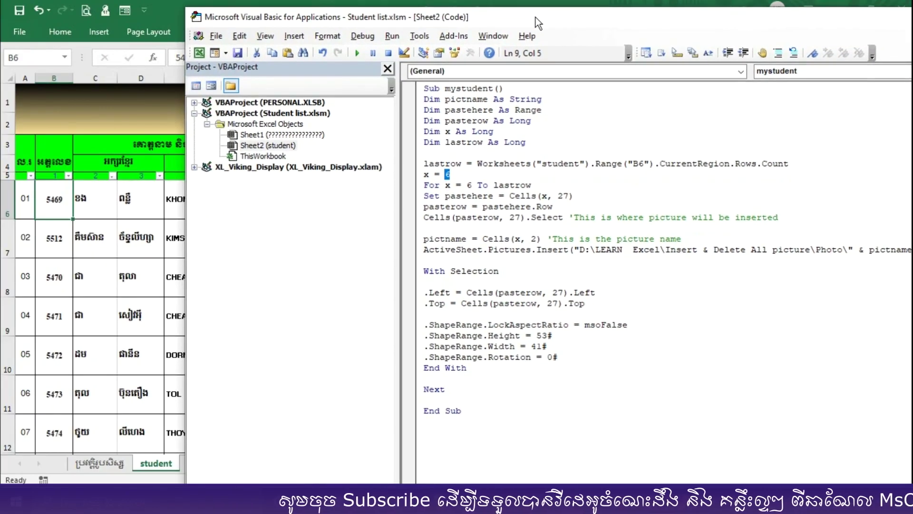
drag(536, 25, 557, 314)
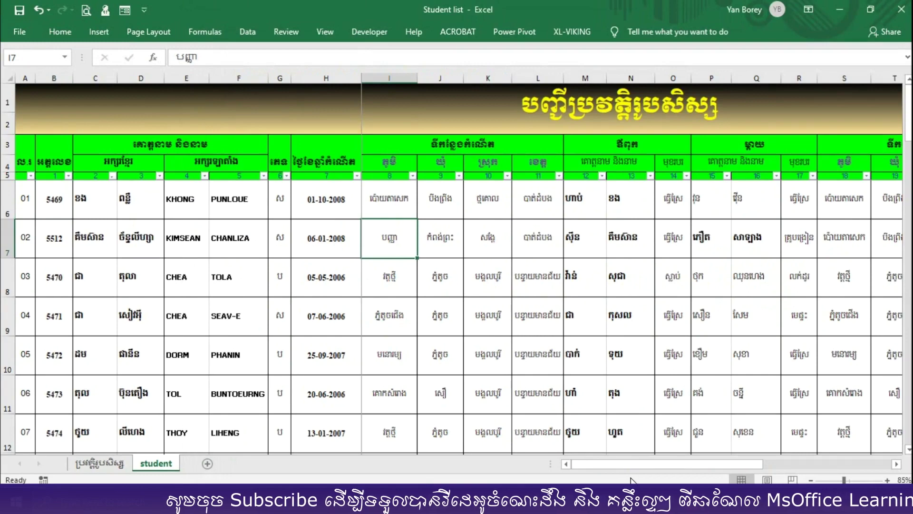
drag(632, 464, 770, 464)
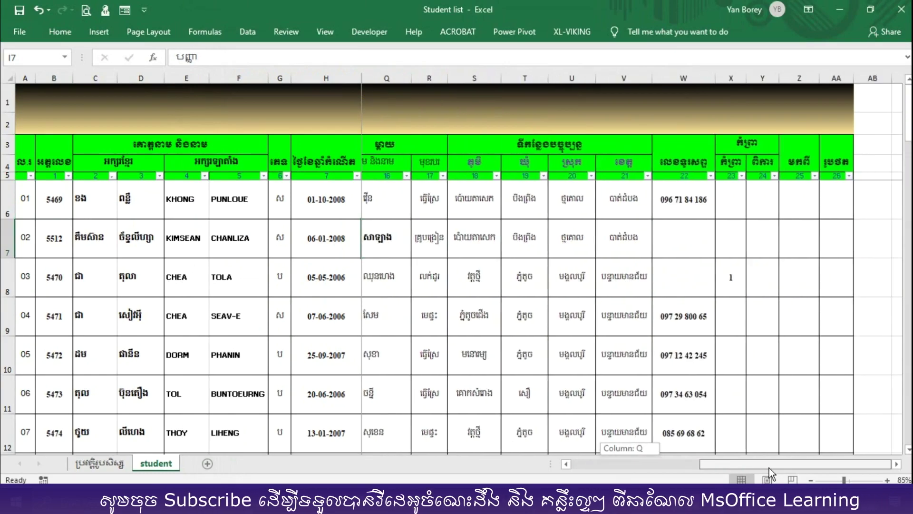
click(897, 463)
click(897, 464)
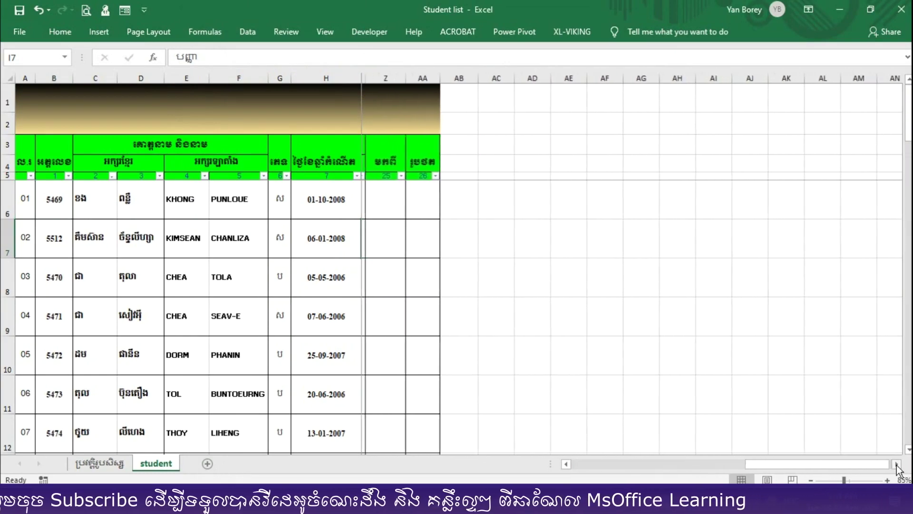
click(428, 197)
drag(481, 199, 366, 200)
Check row 6, the first student row, against the header rows, then return to the macro.
click(7, 200)
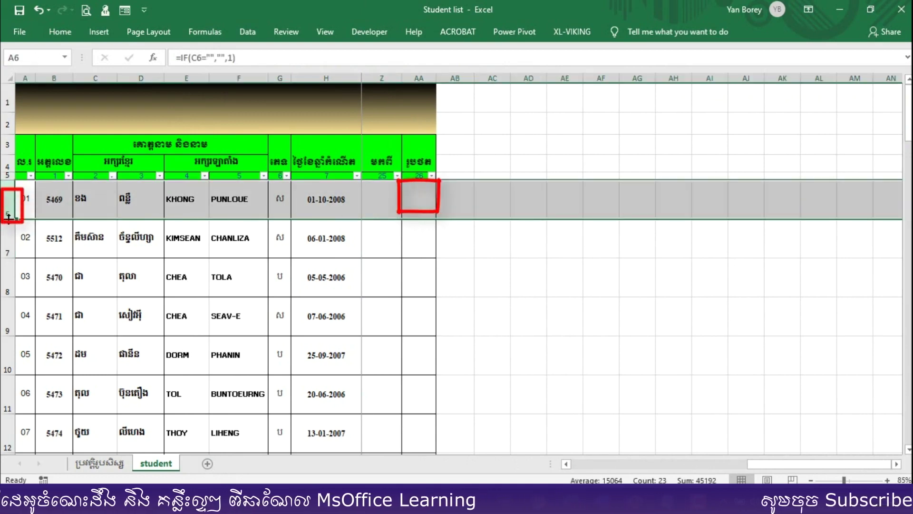
click(6, 107)
click(6, 123)
click(6, 144)
click(6, 164)
click(7, 199)
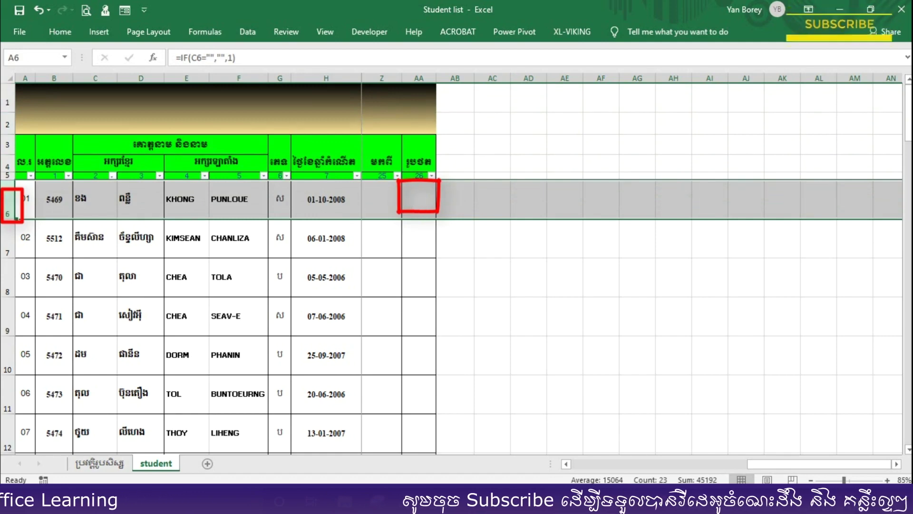
click(616, 455)
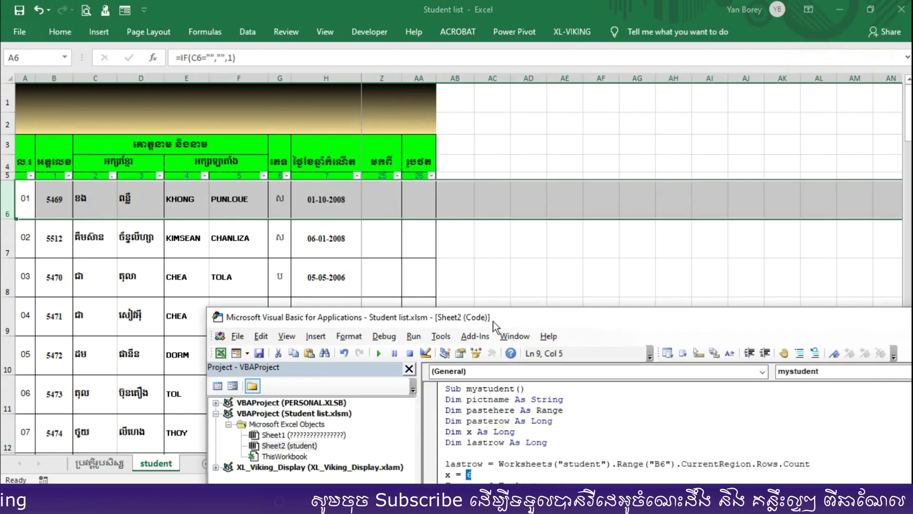
Set the starting row x to 6, verify loop start 6 and column 27, and return to the sheet.
drag(493, 322, 466, 26)
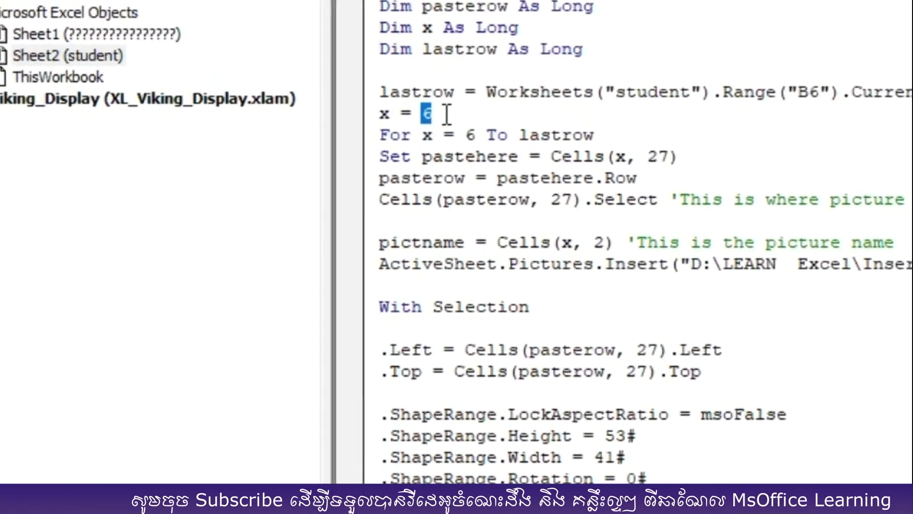
key(BackSpace)
text(6)
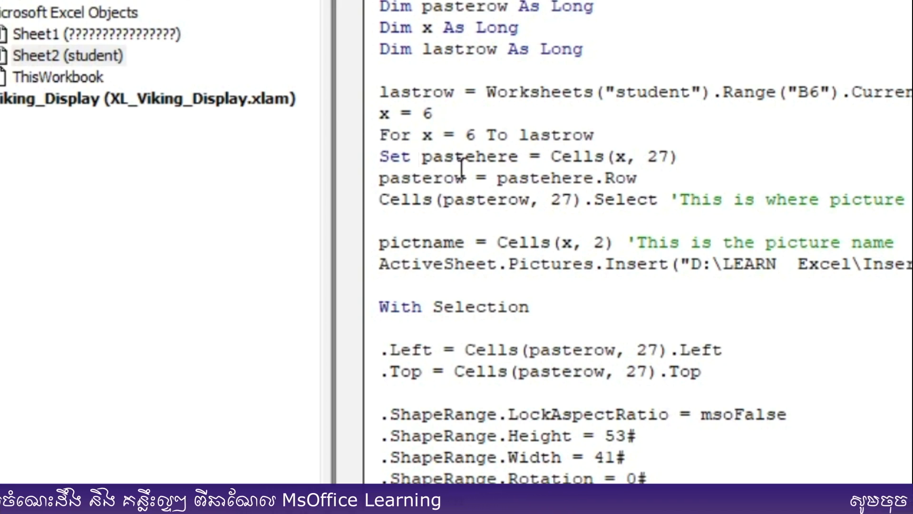
drag(668, 156, 647, 157)
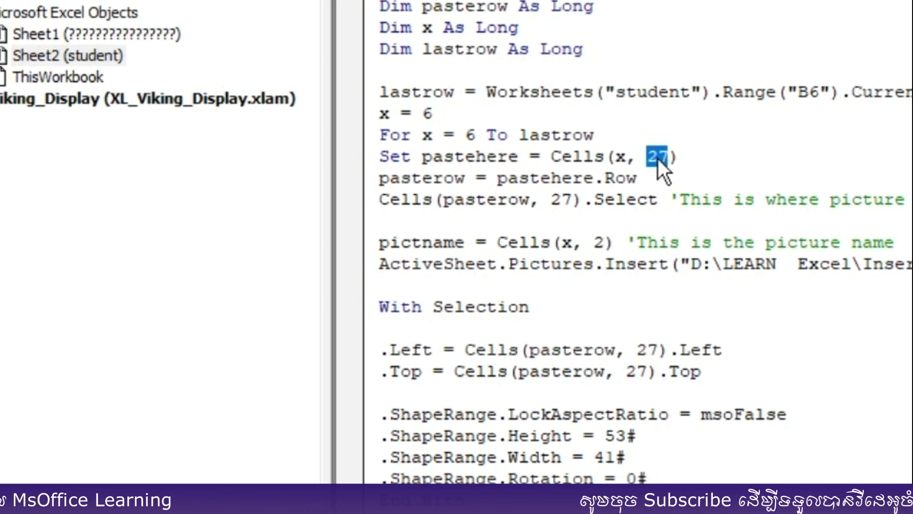
double_click(470, 135)
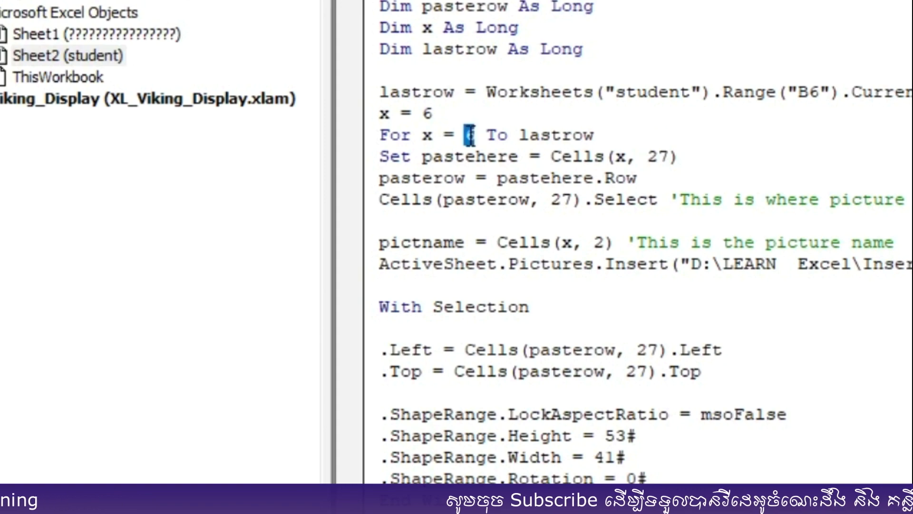
double_click(657, 157)
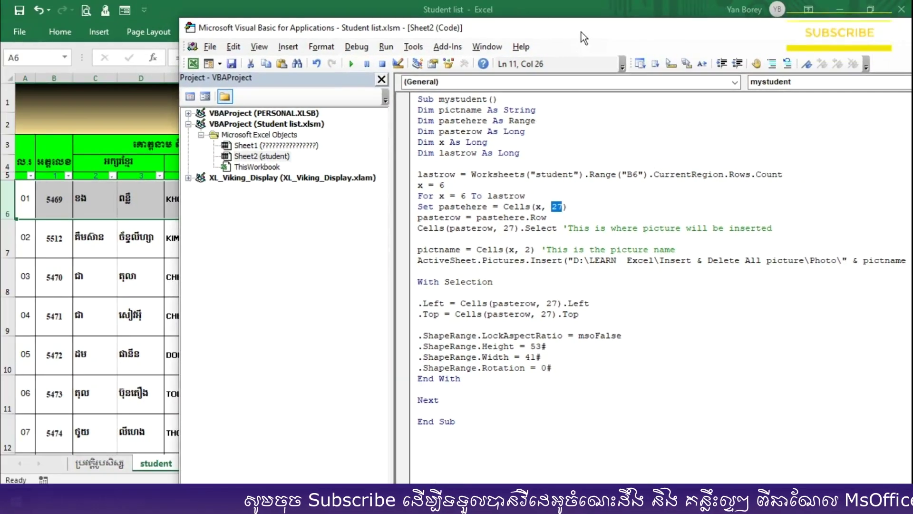
drag(582, 32, 464, 327)
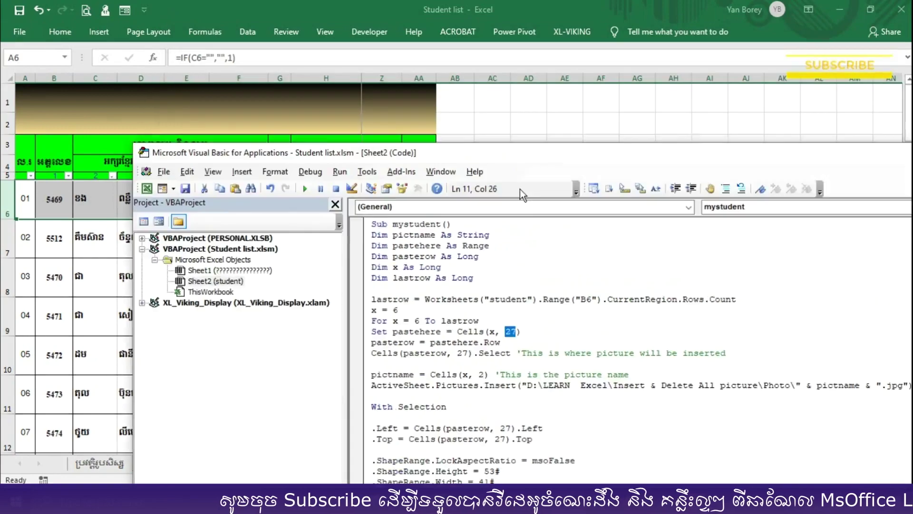
click(499, 233)
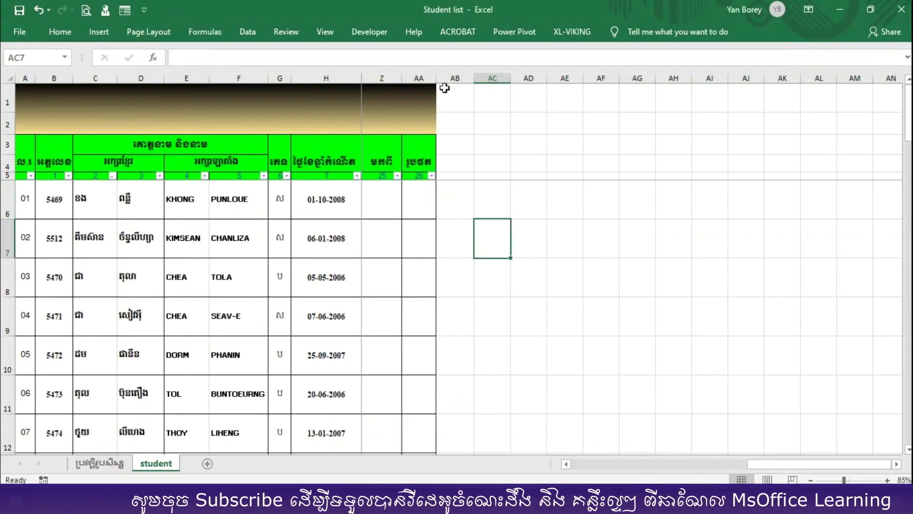
Scroll back to the start of the sheet and select columns A through G.
drag(803, 461, 572, 466)
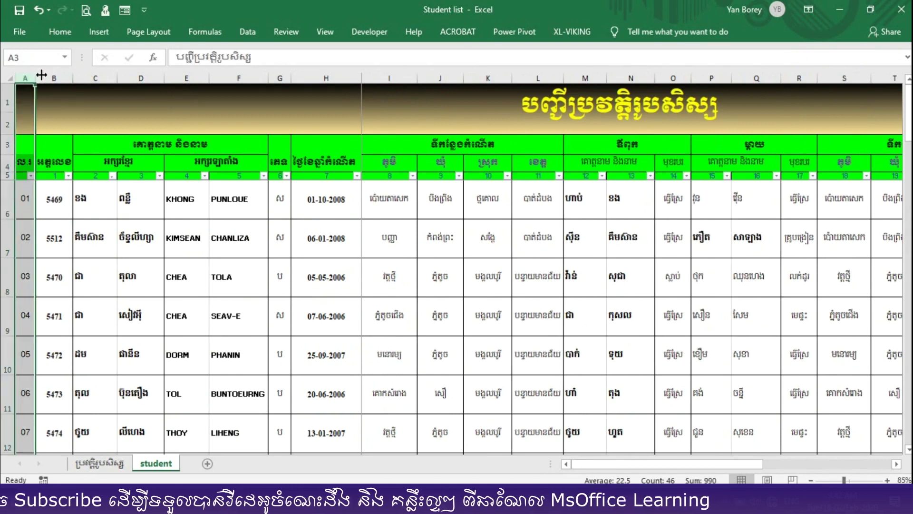
drag(30, 76, 96, 72)
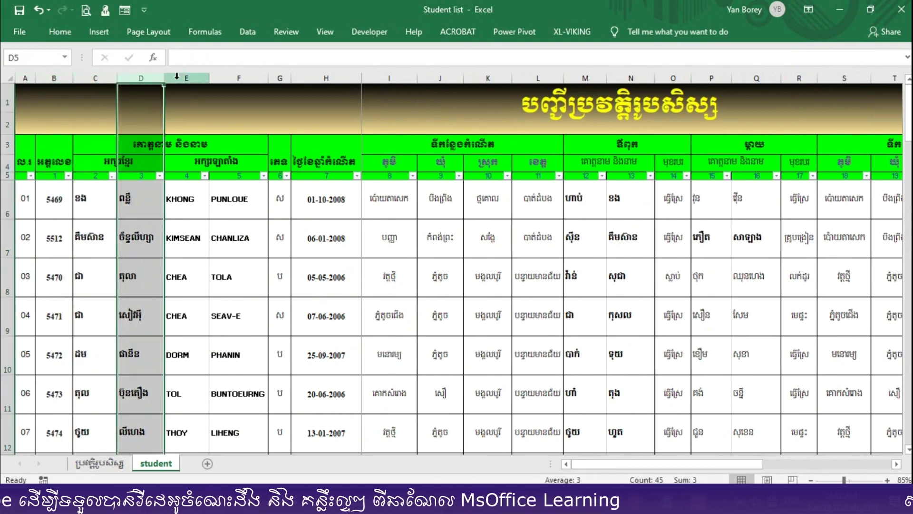
drag(97, 72, 252, 71)
click(280, 77)
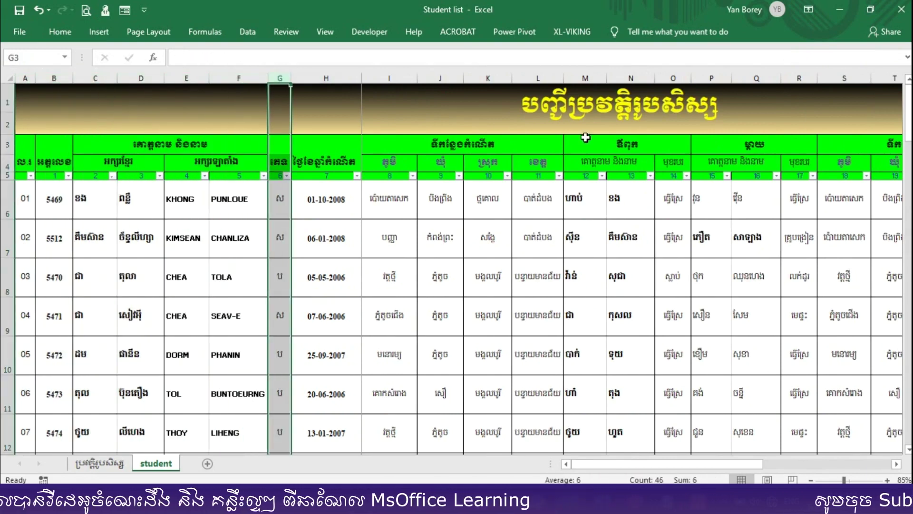
Number row 5 from 1 in A5 through 27 in column AA, then select column AA.
click(25, 179)
text(1)
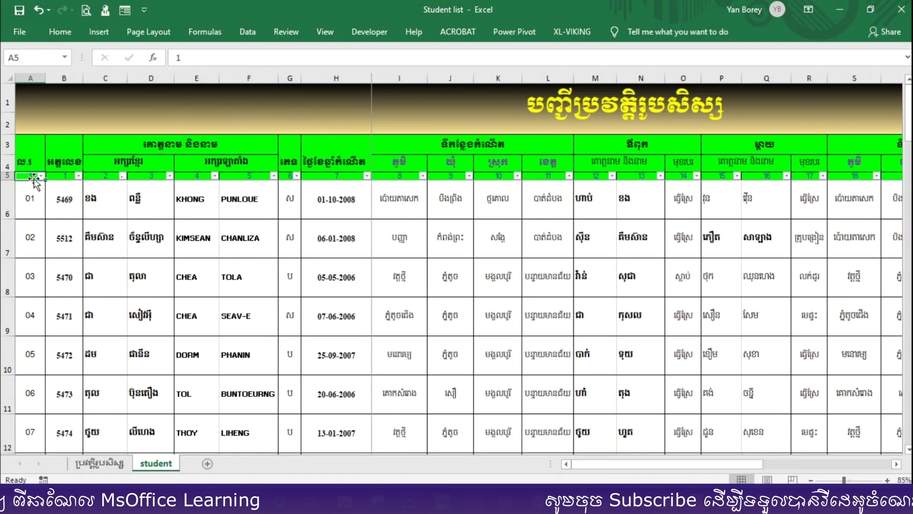
drag(44, 180, 906, 181)
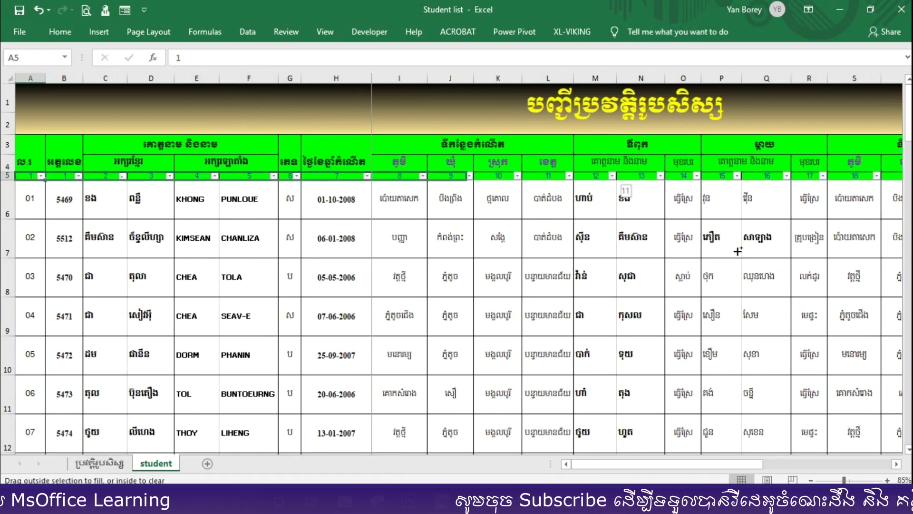
drag(906, 181, 861, 203)
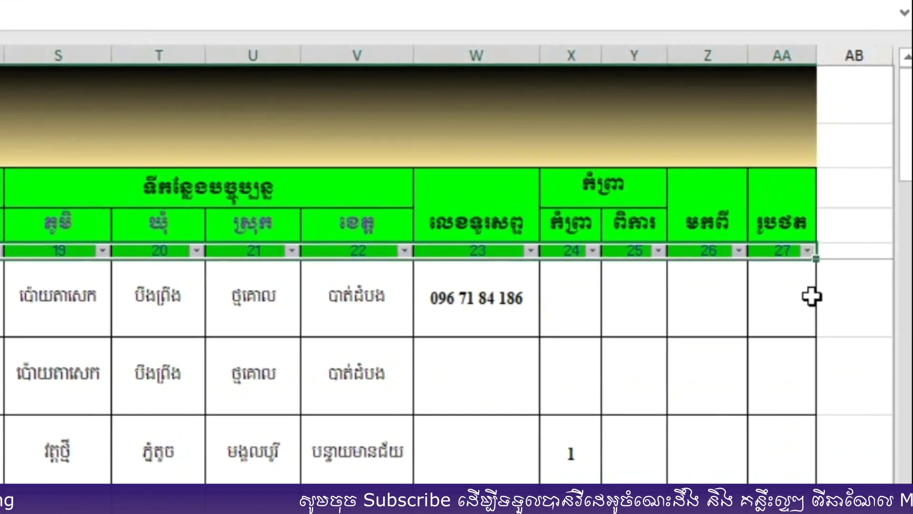
click(859, 198)
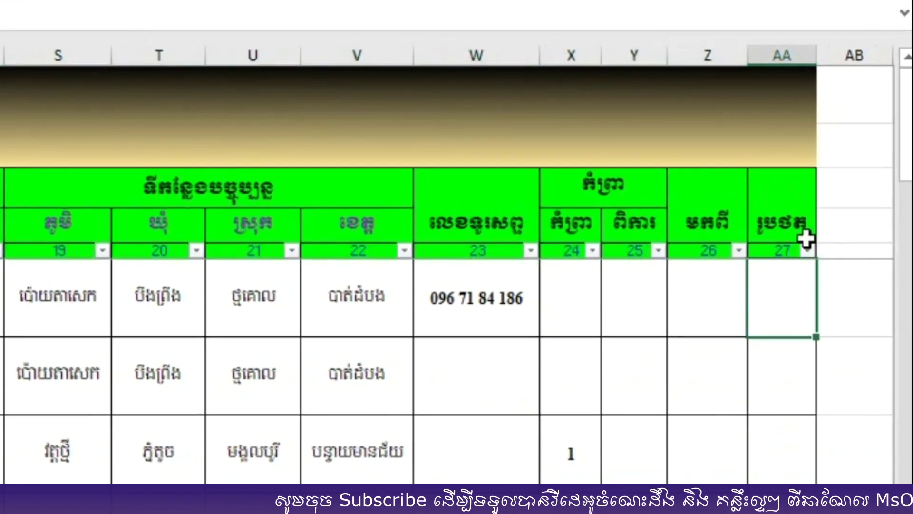
click(781, 52)
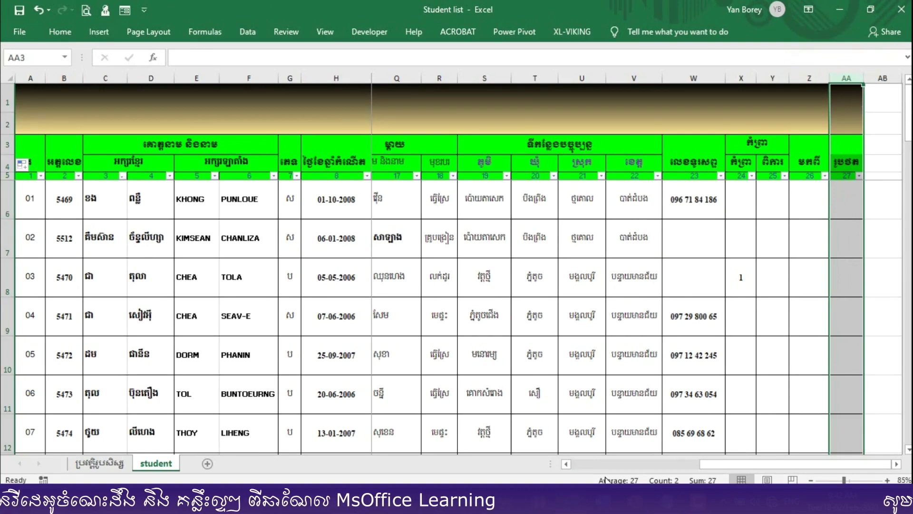
click(642, 428)
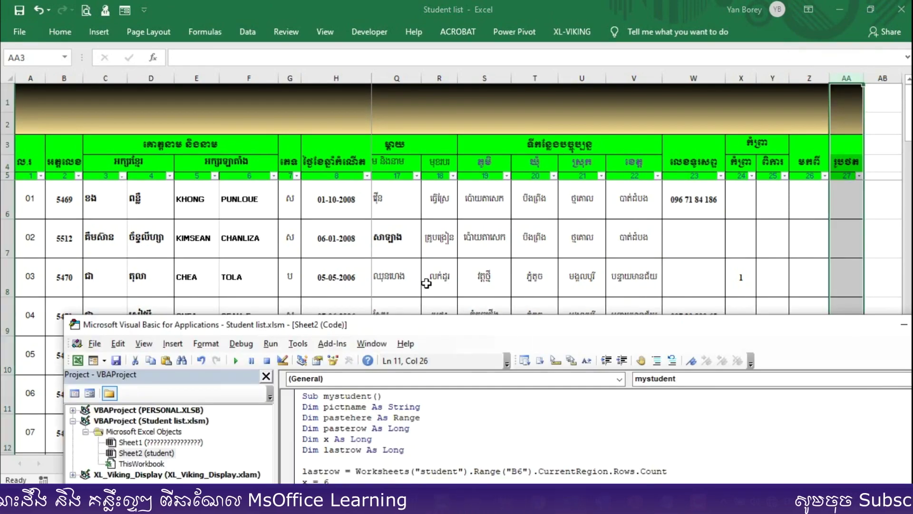
Retype 27 as the column in Cells(pasterow, 27), then select column B of student IDs on the sheet.
drag(415, 333, 501, 95)
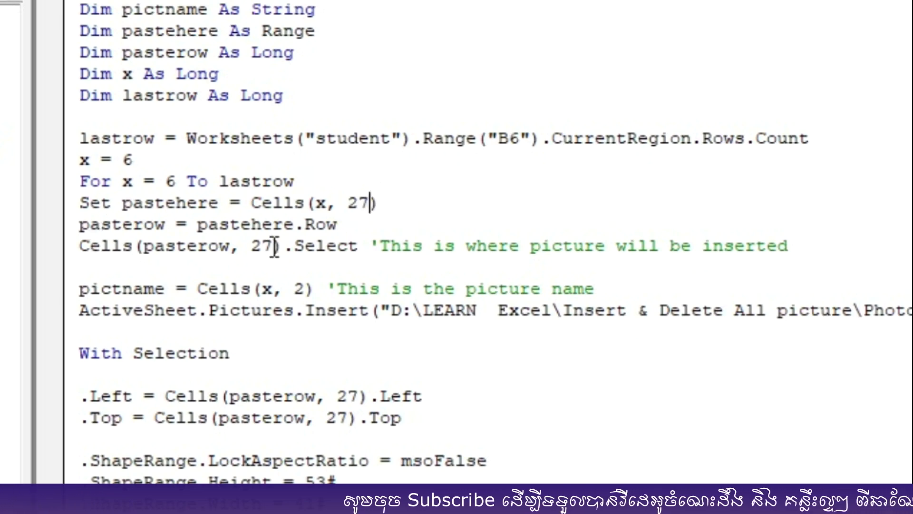
text(27)
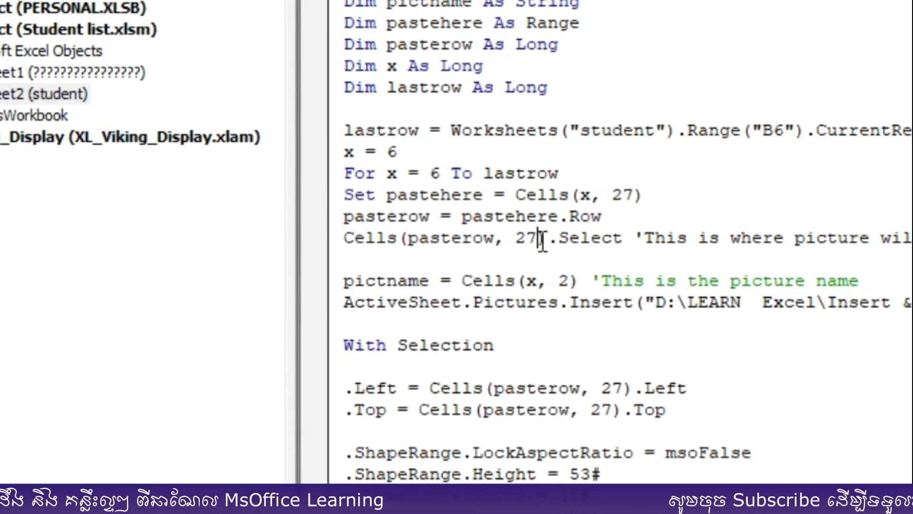
click(396, 279)
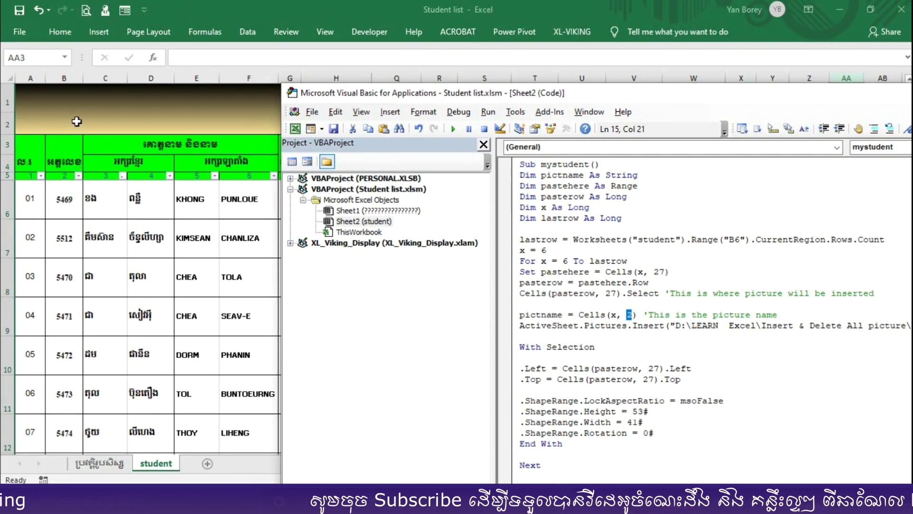
key(alt+F11)
click(64, 70)
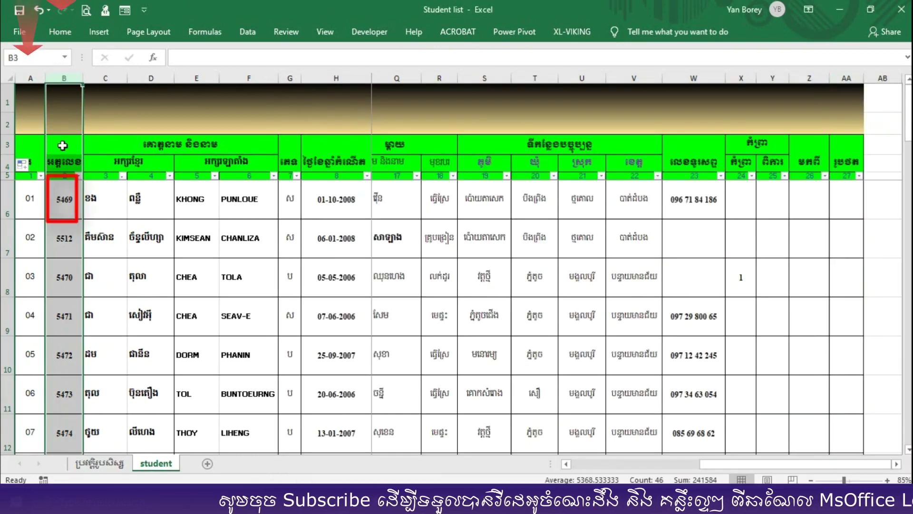
click(65, 203)
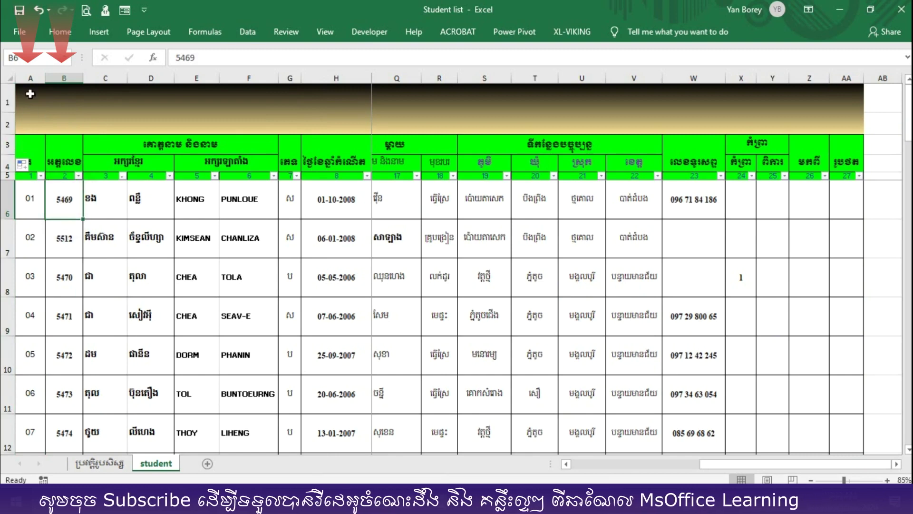
click(30, 78)
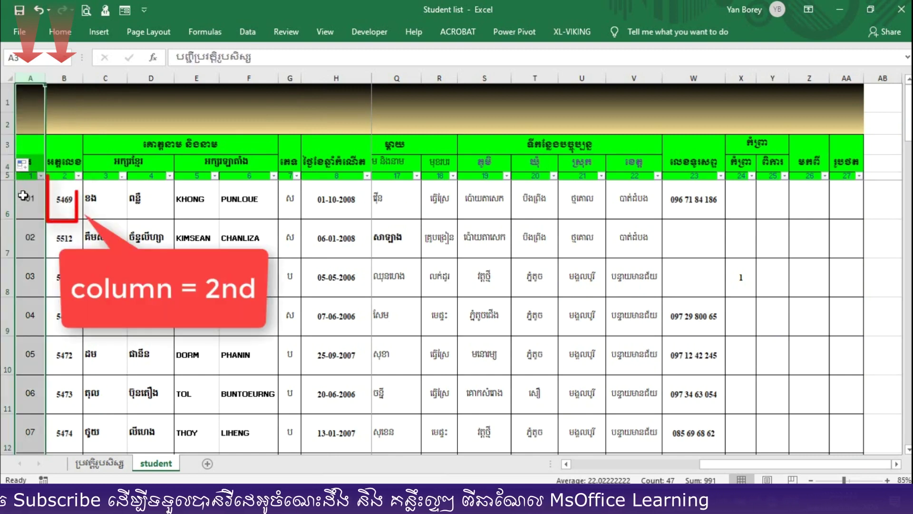
drag(70, 206, 63, 394)
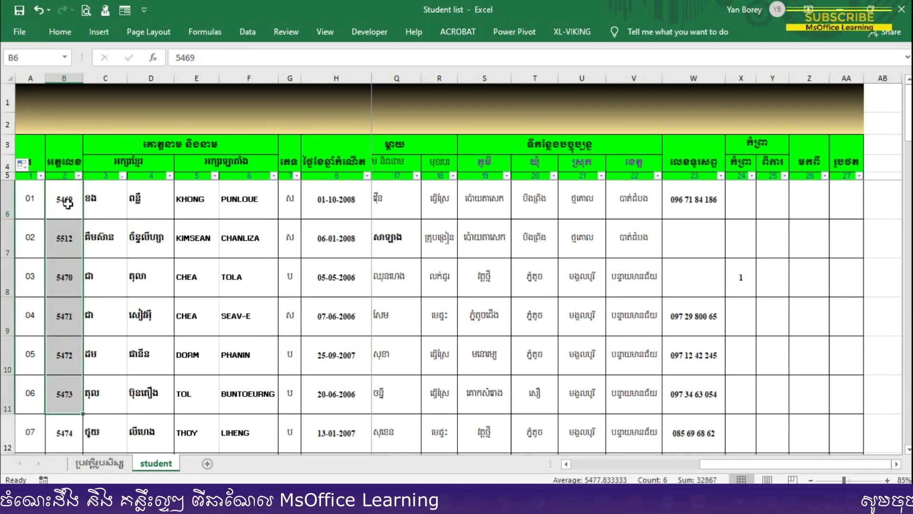
click(63, 76)
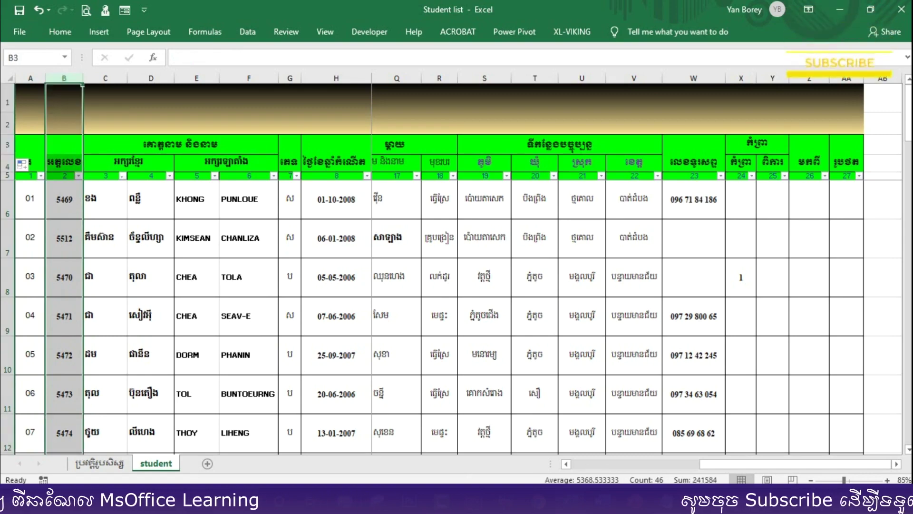
click(642, 409)
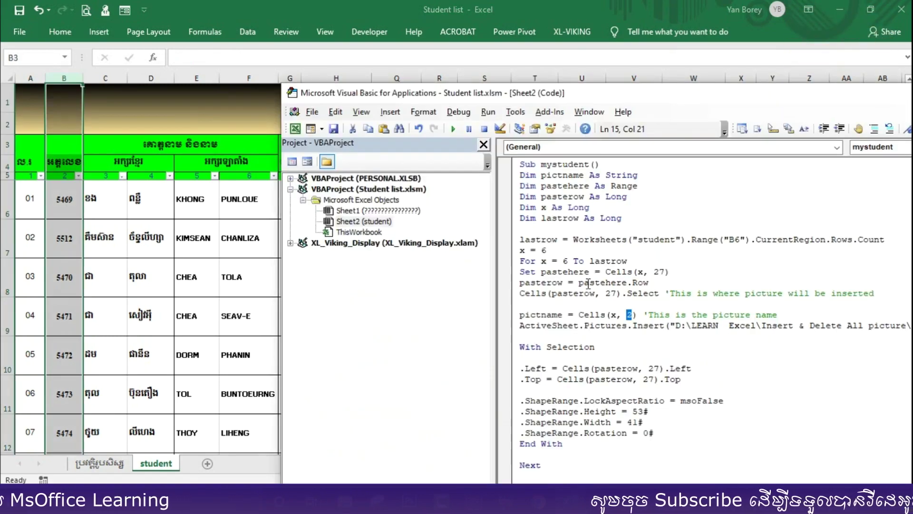
Retype 2 as the picture-name column in Cells(x, 2).
key(BackSpace)
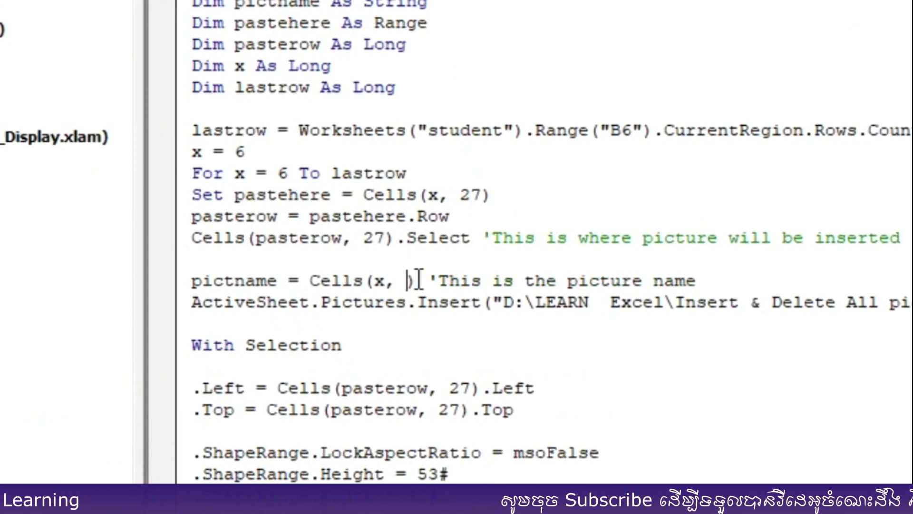
text(2)
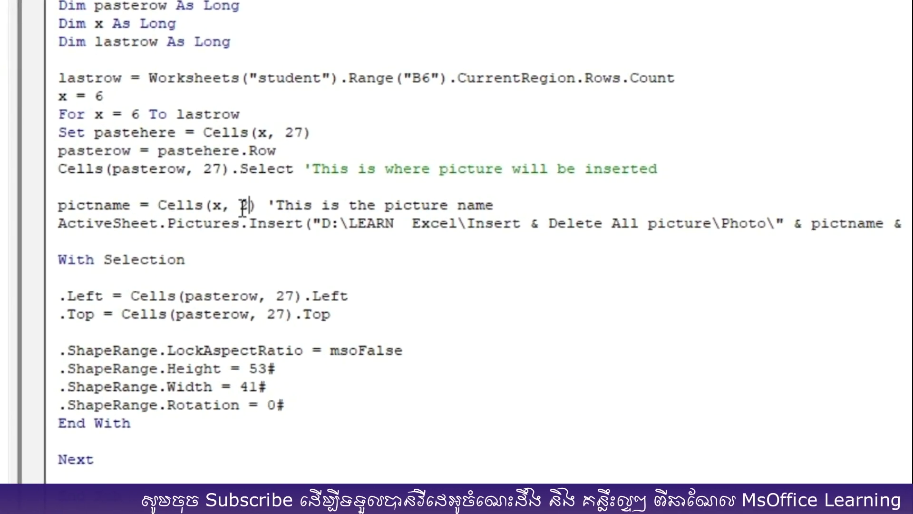
click(103, 225)
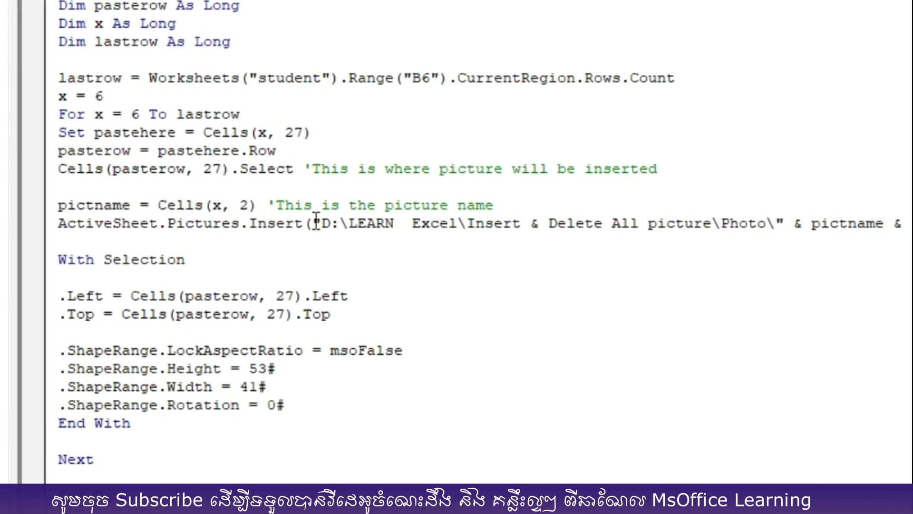
Delete the old folder path from inside the Pictures.Insert quotes.
drag(321, 224, 395, 223)
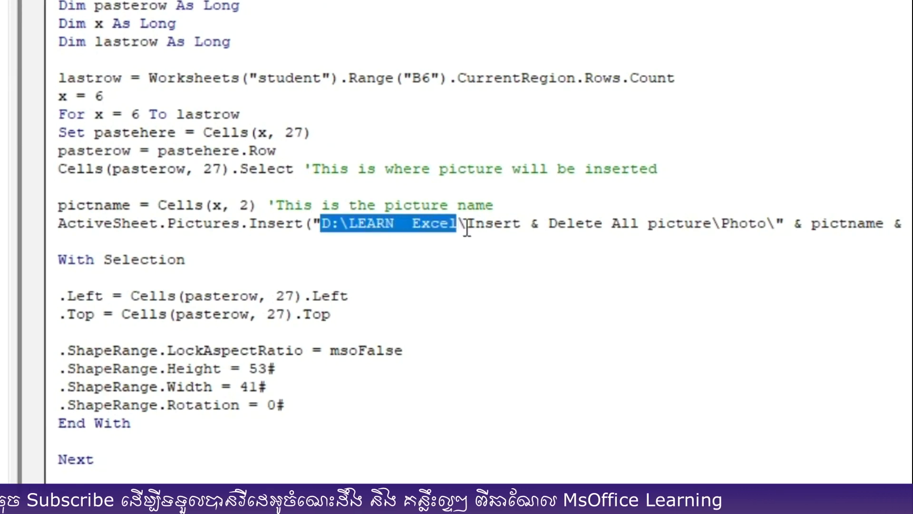
drag(531, 225, 751, 231)
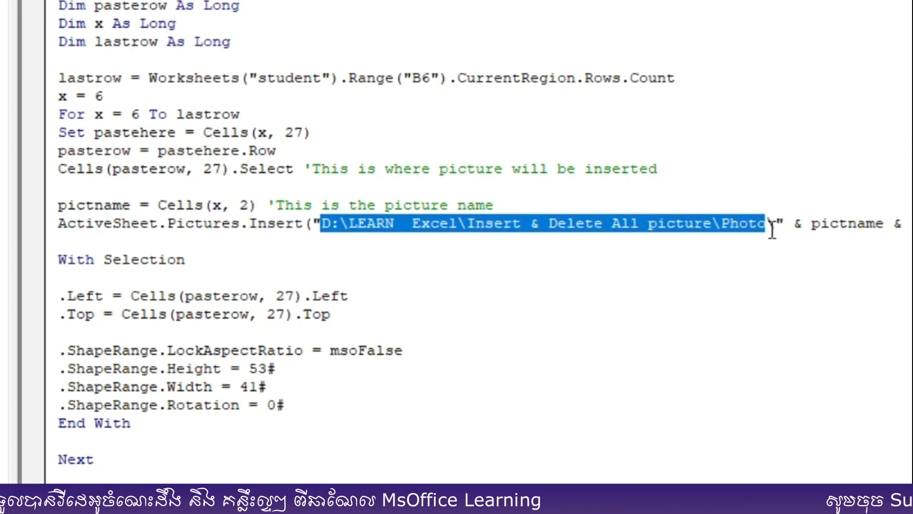
drag(783, 231, 780, 233)
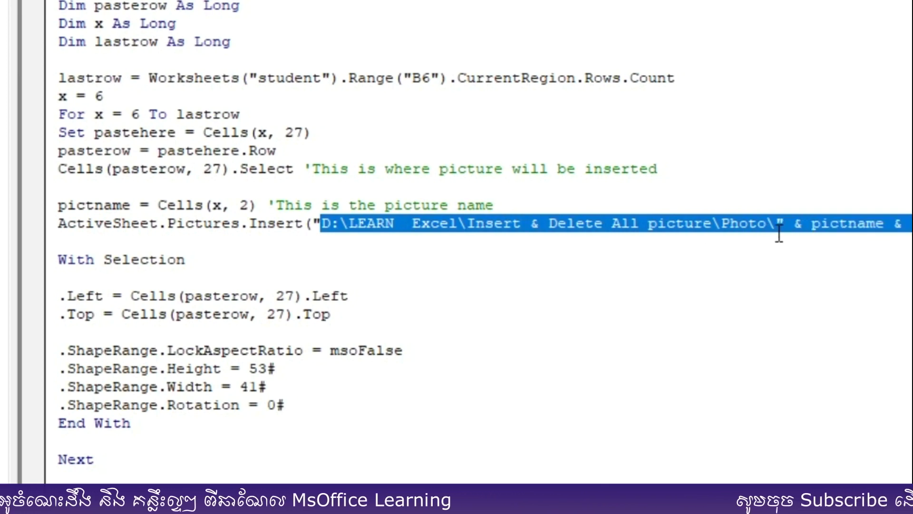
click(779, 234)
drag(775, 225, 322, 223)
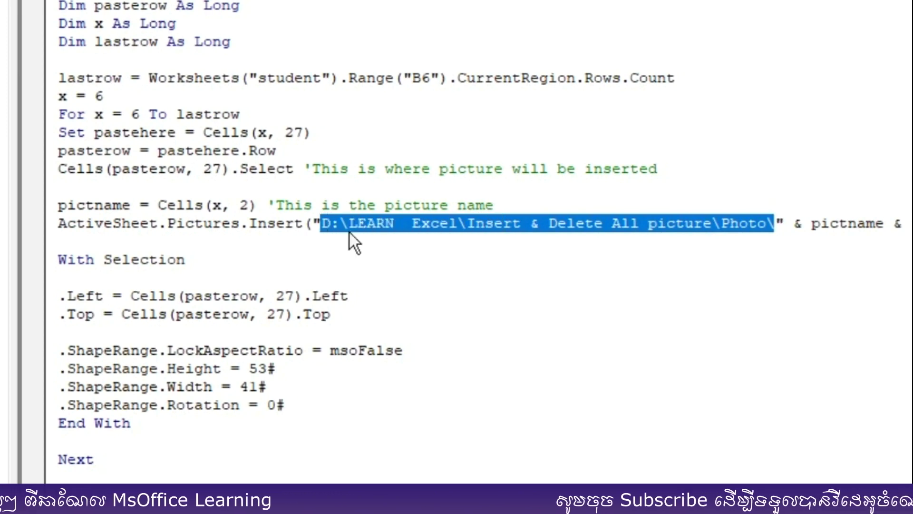
key(Delete)
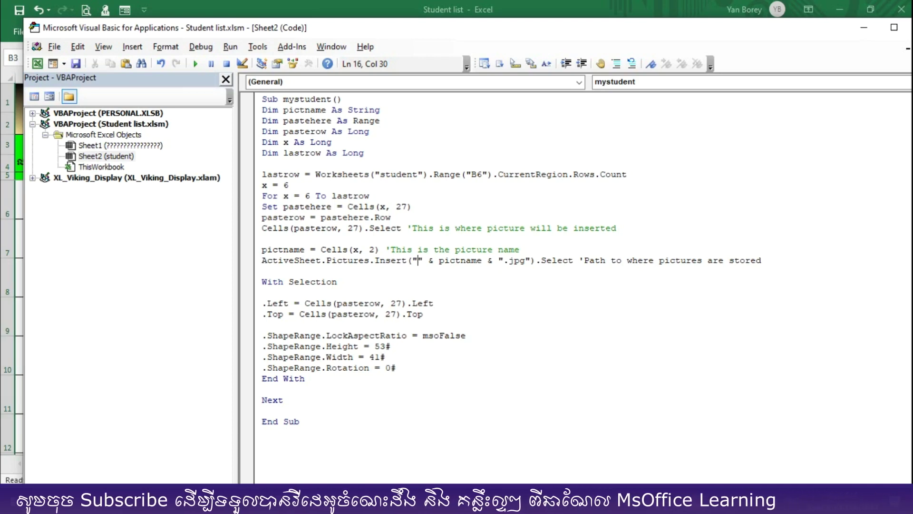
click(345, 504)
Open the Photo folder in File Explorer and copy its full path from the address bar.
click(276, 470)
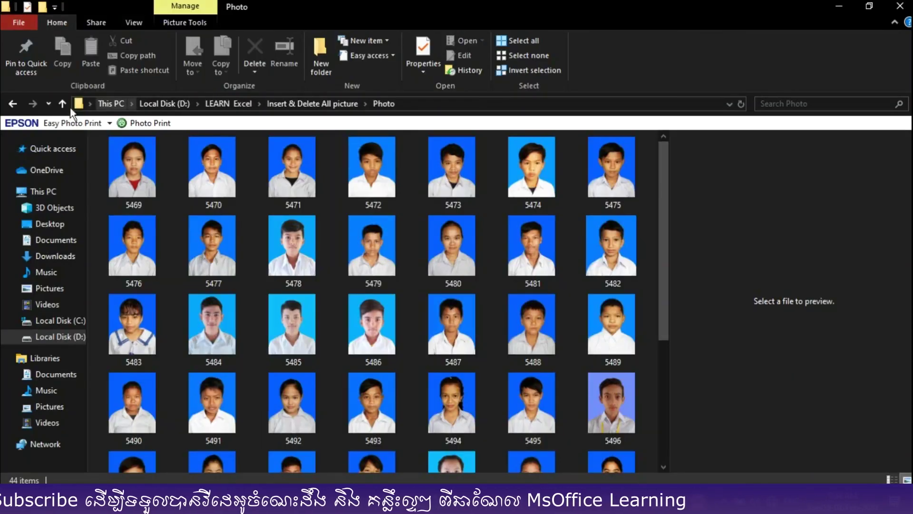
click(276, 103)
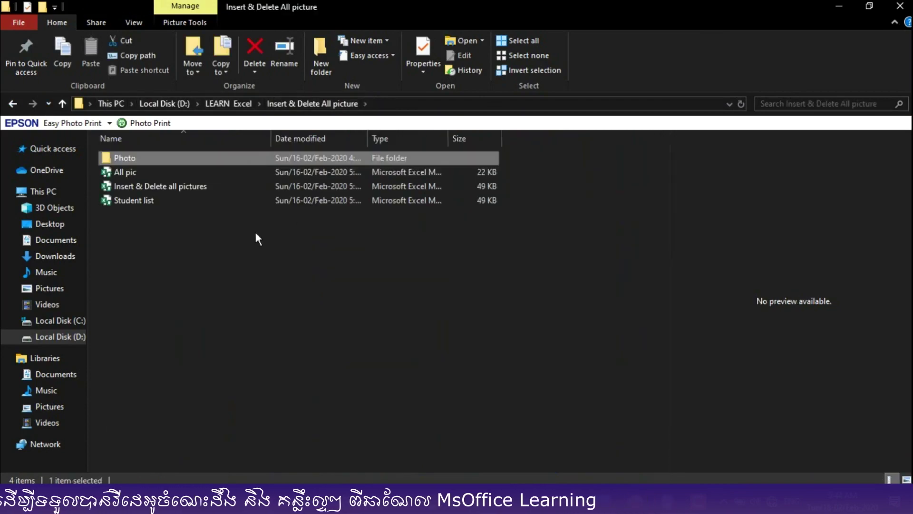
double_click(128, 159)
scroll(482, 372, down, 3)
scroll(482, 372, up, 3)
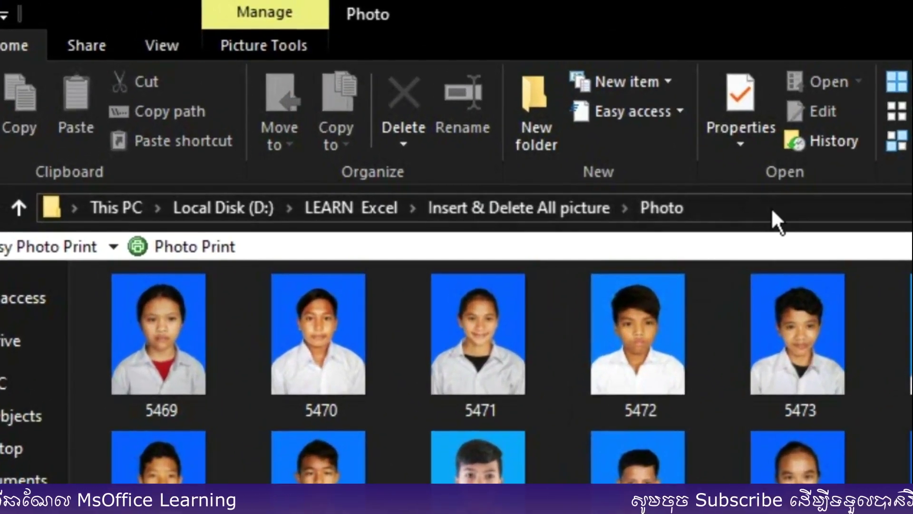
click(772, 209)
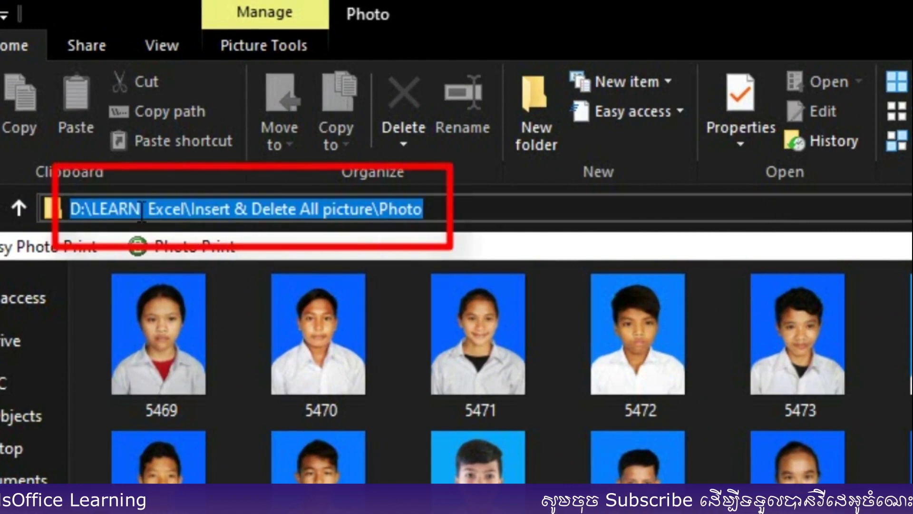
right_click(181, 209)
click(224, 293)
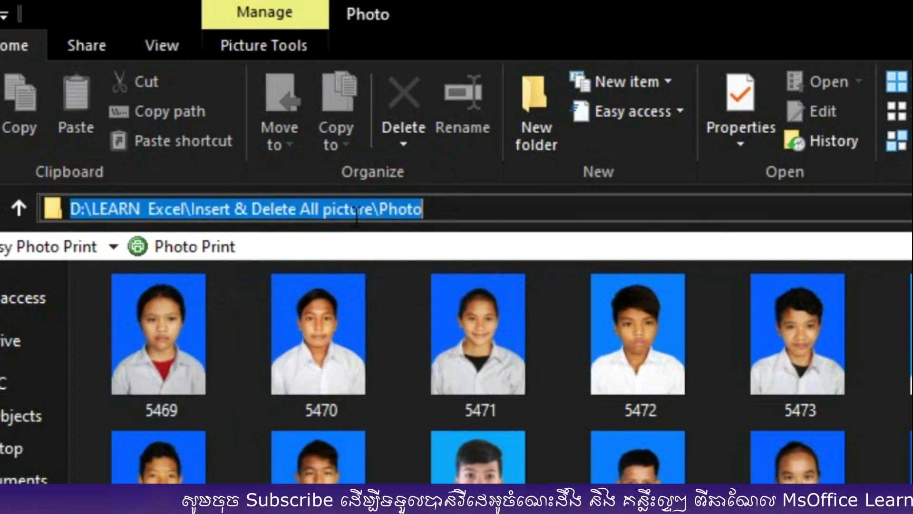
right_click(323, 210)
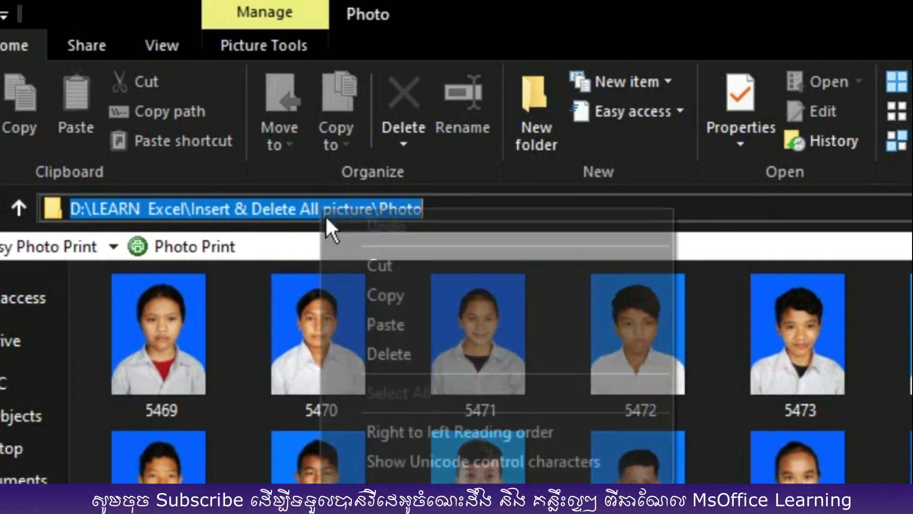
click(379, 298)
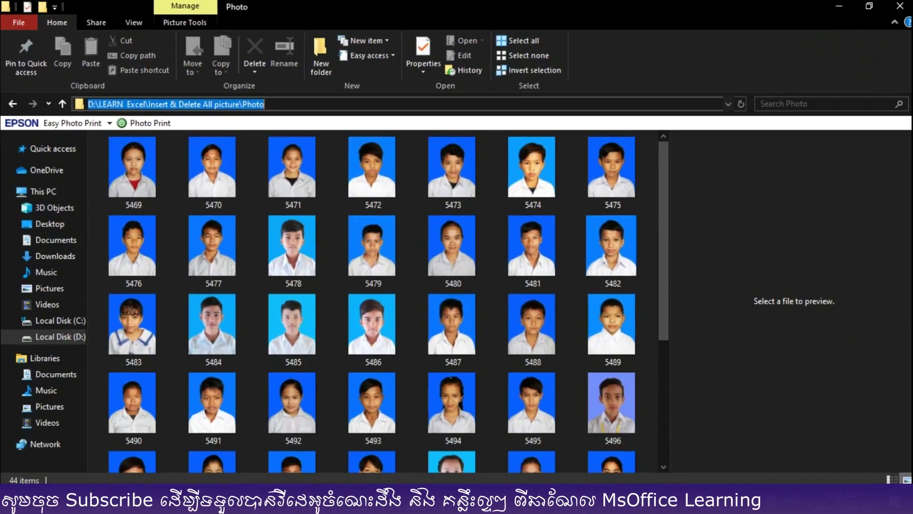
click(612, 457)
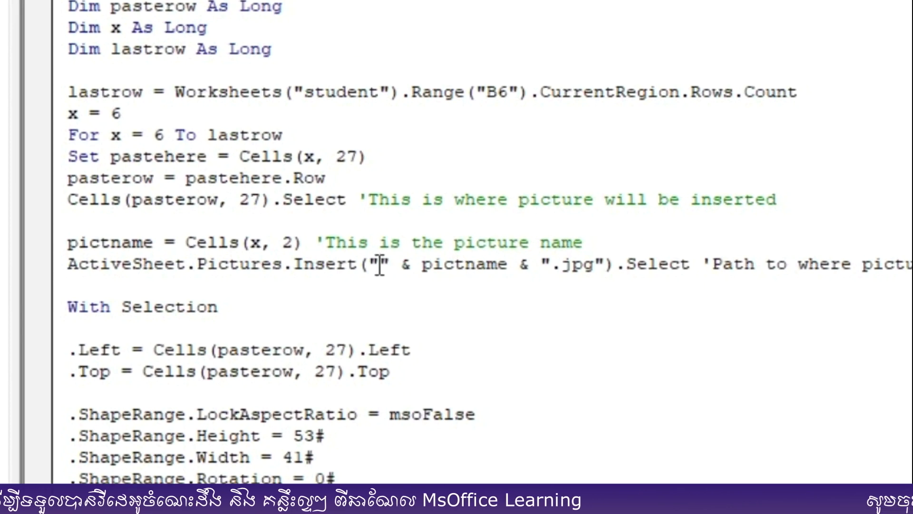
Paste the Photo folder path into the Pictures.Insert quotes and add a trailing backslash.
right_click(380, 265)
click(425, 343)
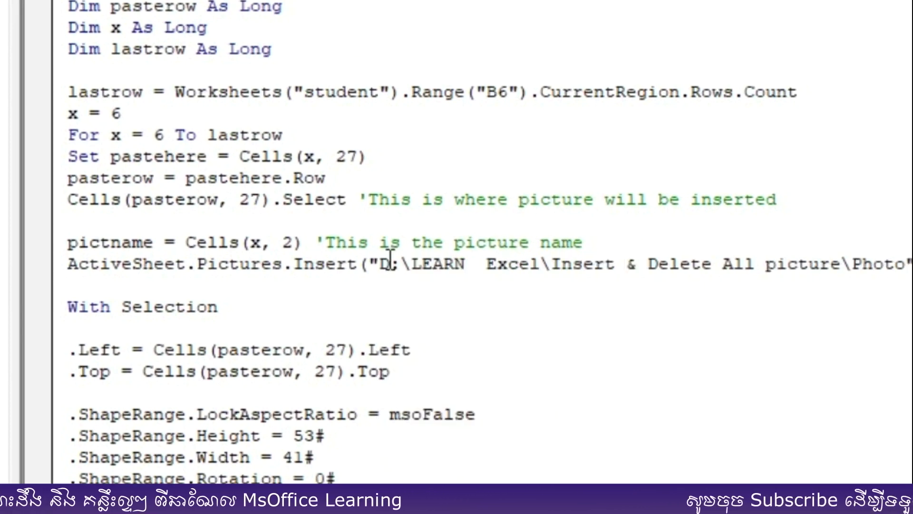
drag(380, 264, 735, 264)
drag(654, 263, 754, 266)
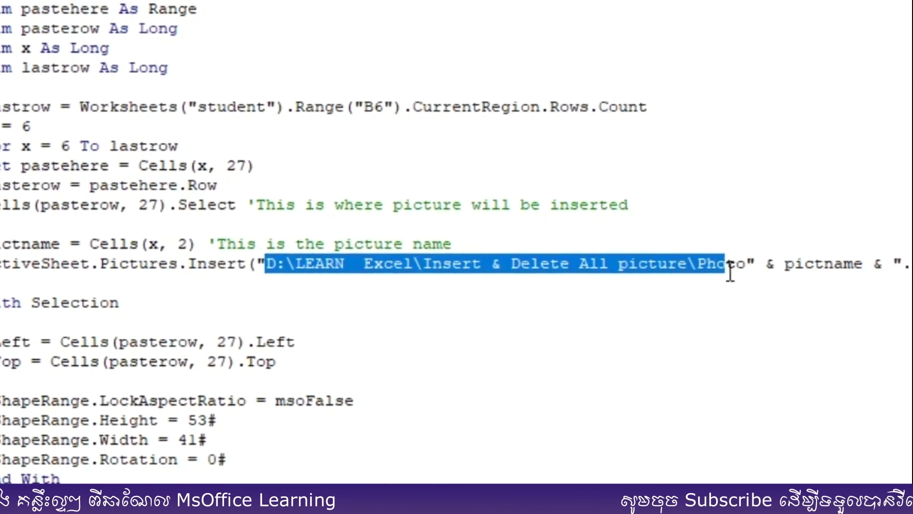
click(754, 264)
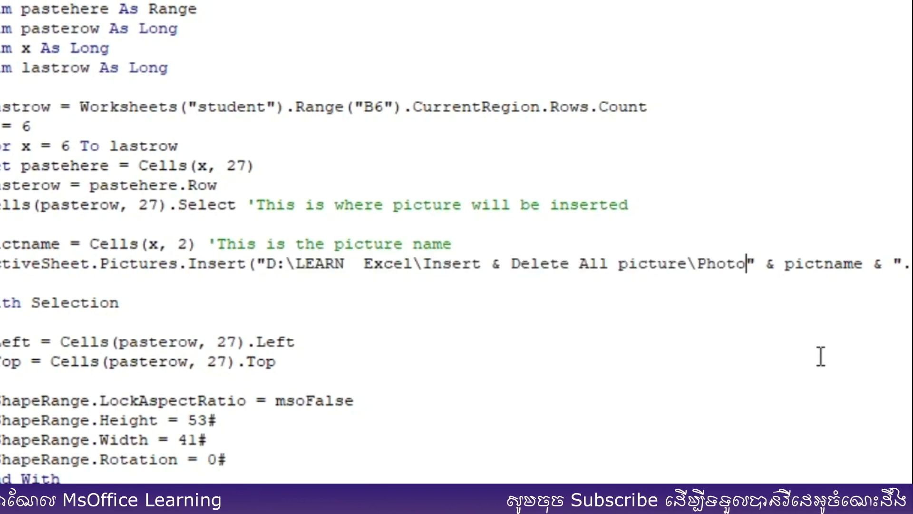
text(\)
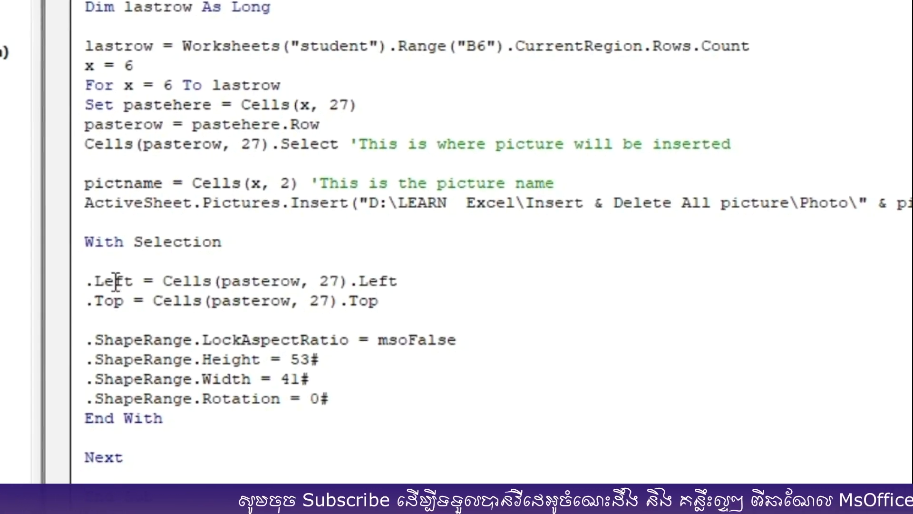
Retype 27 as the column number in the Left and Top position lines.
drag(338, 278, 319, 281)
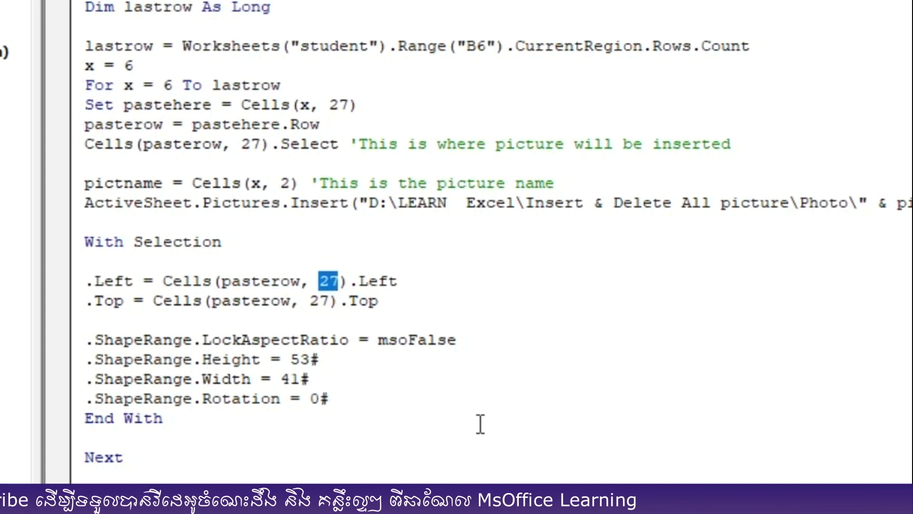
text(27)
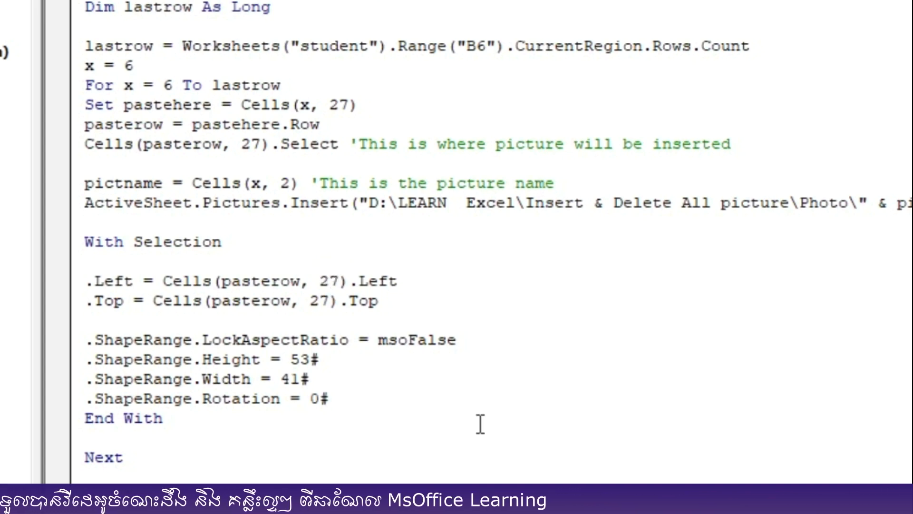
mouse_move(309, 301)
mouse_down()
mouse_move(320, 304)
mouse_move(312, 307)
mouse_up()
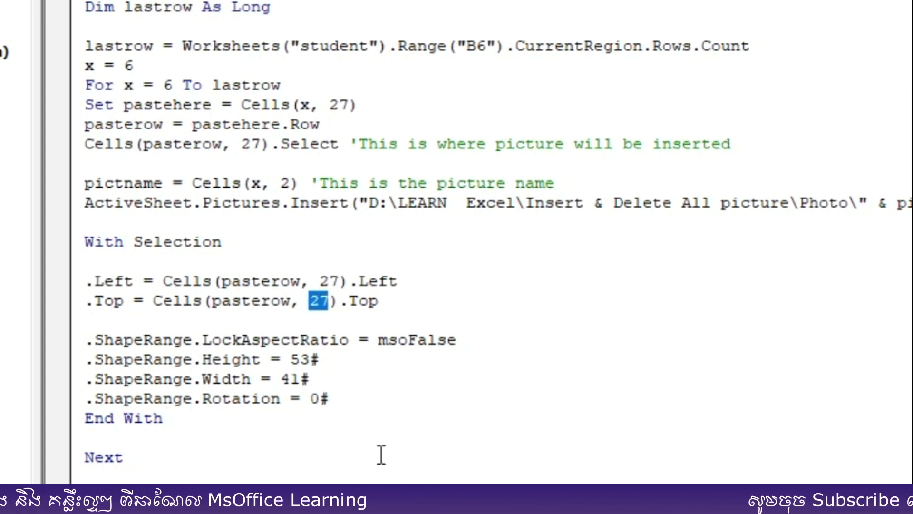
text(27)
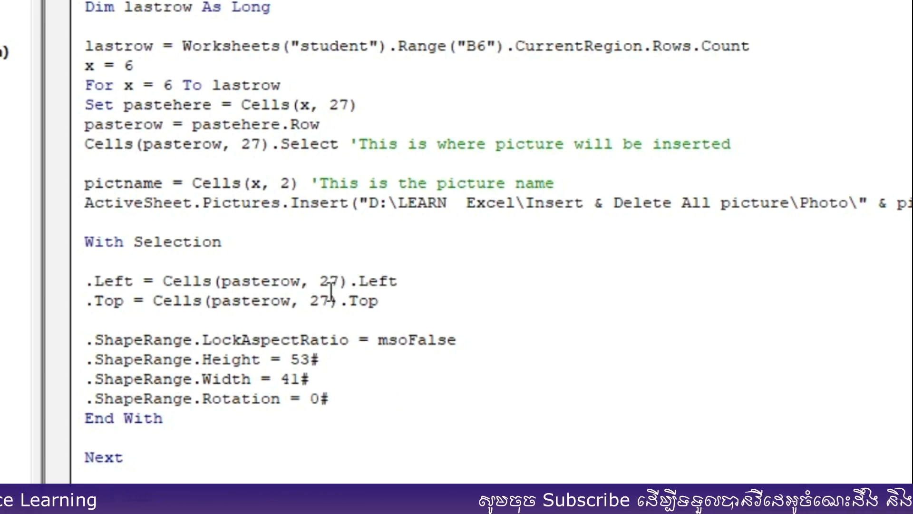
Change the picture height from 53 to 63 and width from 41 to 51.
drag(310, 364, 290, 366)
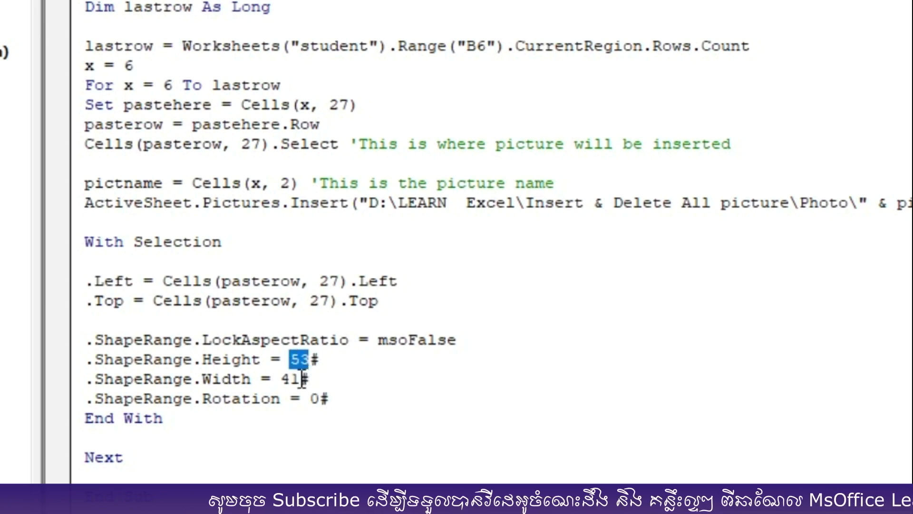
double_click(287, 379)
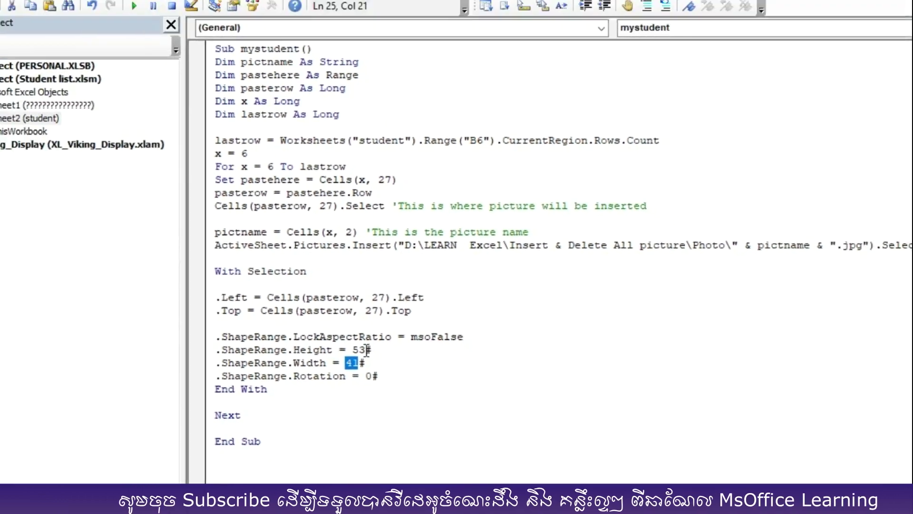
click(386, 346)
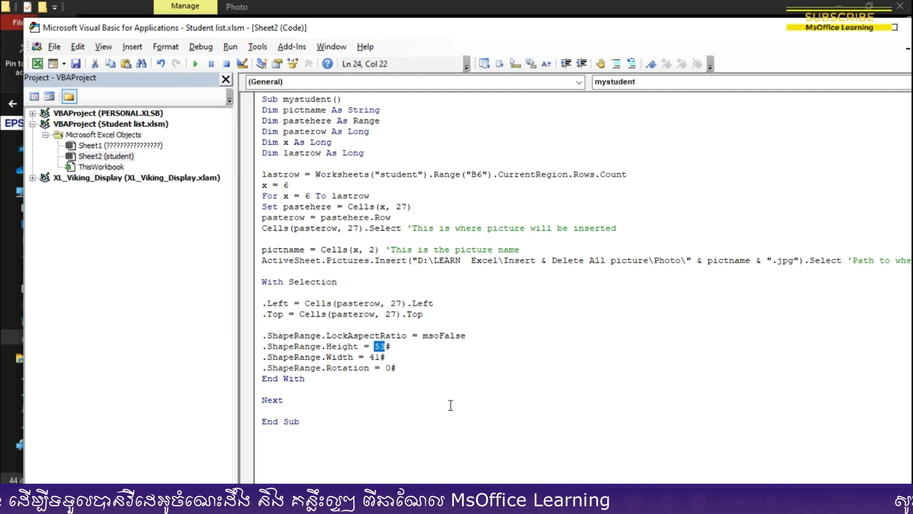
text(63)
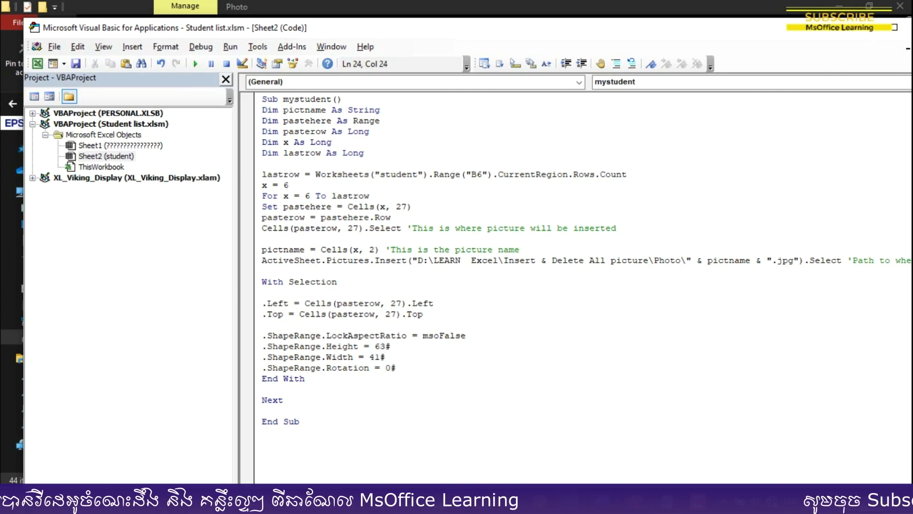
double_click(380, 356)
text(51)
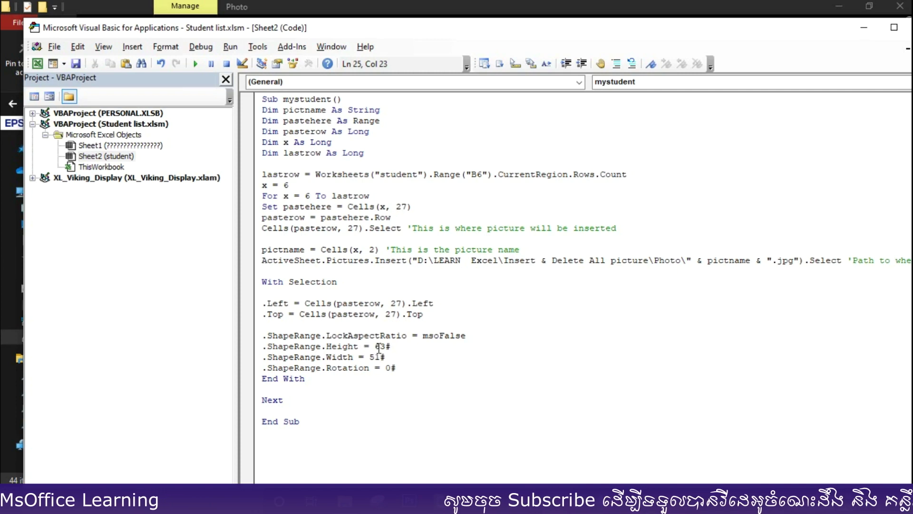
double_click(380, 357)
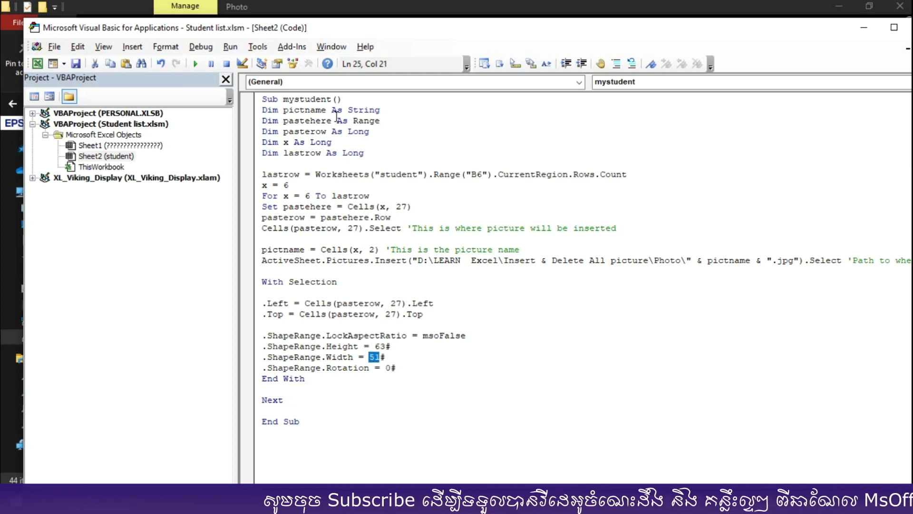
click(276, 434)
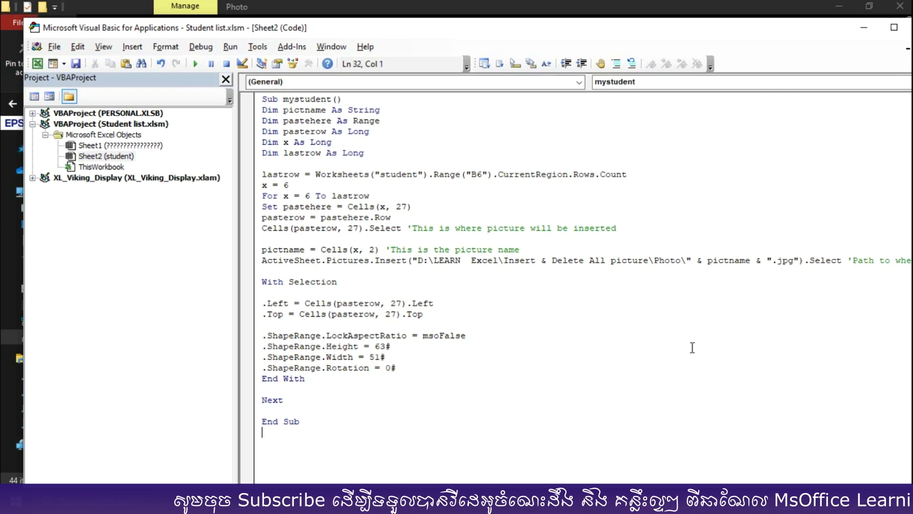
drag(879, 34, 701, 28)
click(802, 25)
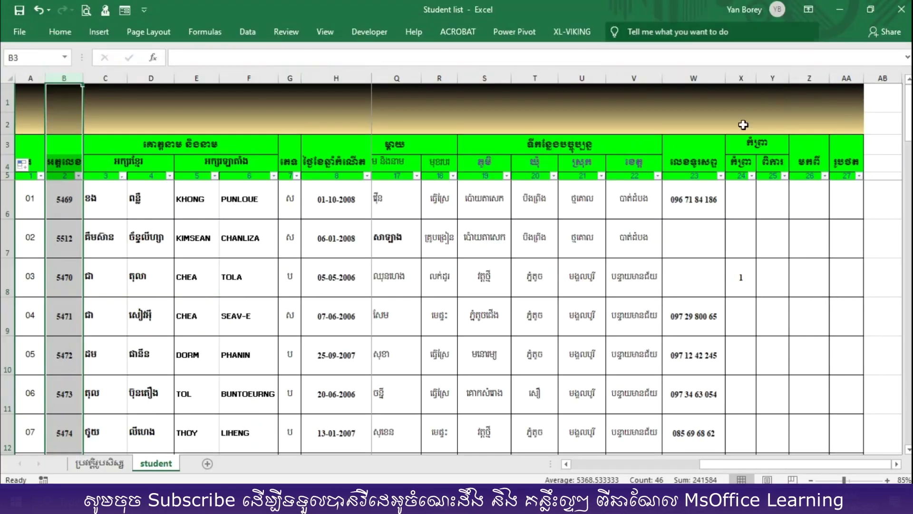
Draw a Rectangle shape over rows 1–2 of columns Y–AA and start typing its Khmer label.
scroll(704, 266, down, 2)
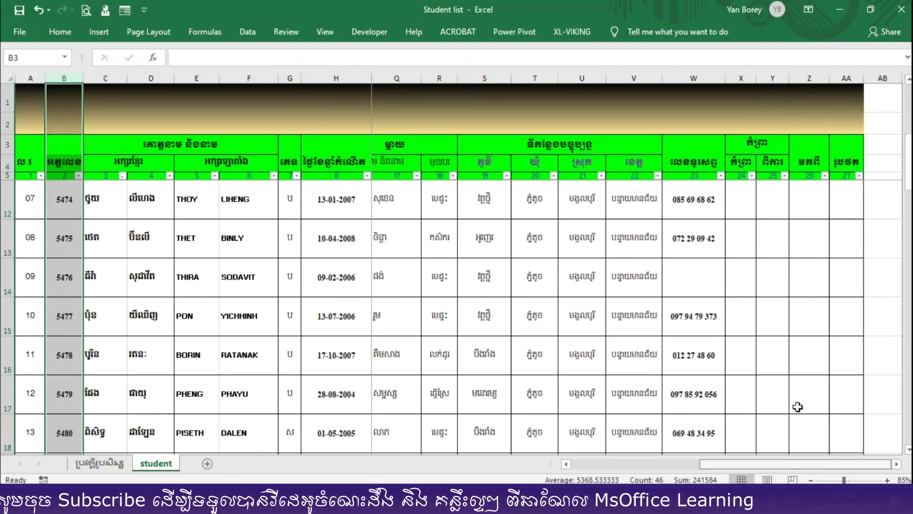
scroll(871, 449, up, 2)
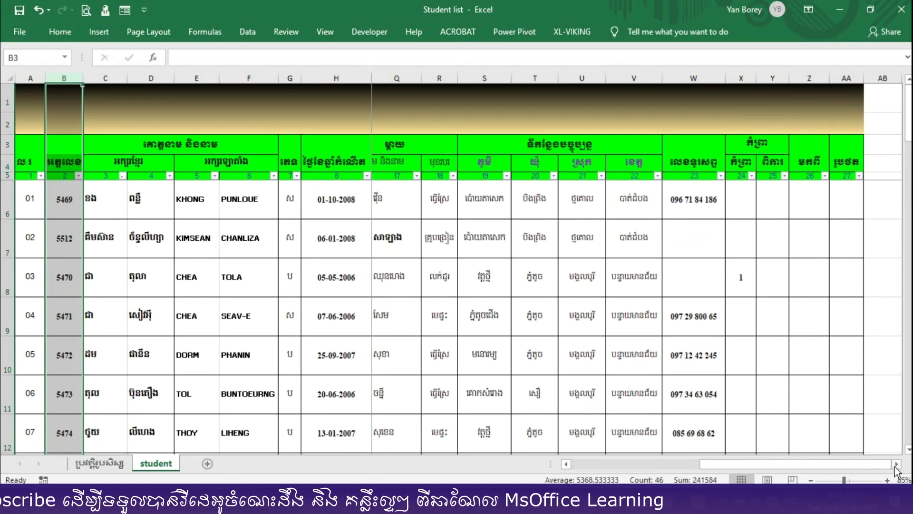
click(897, 464)
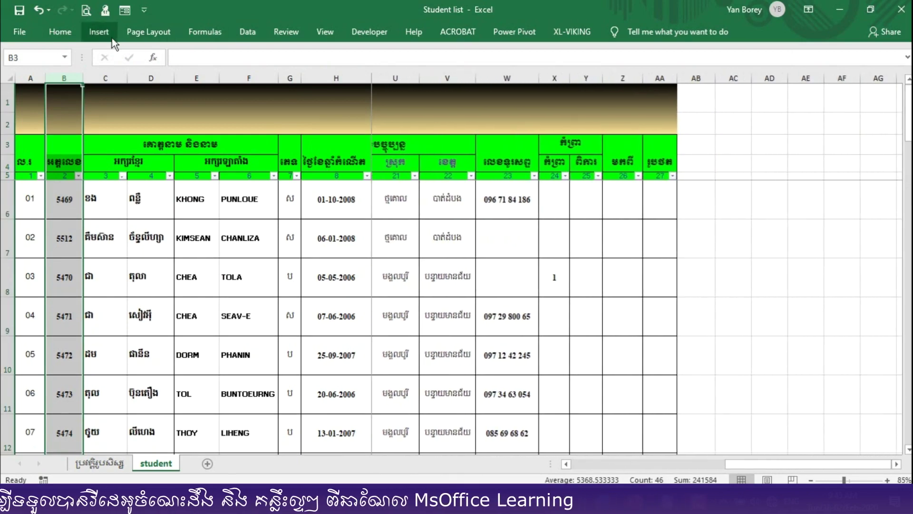
click(104, 34)
click(161, 71)
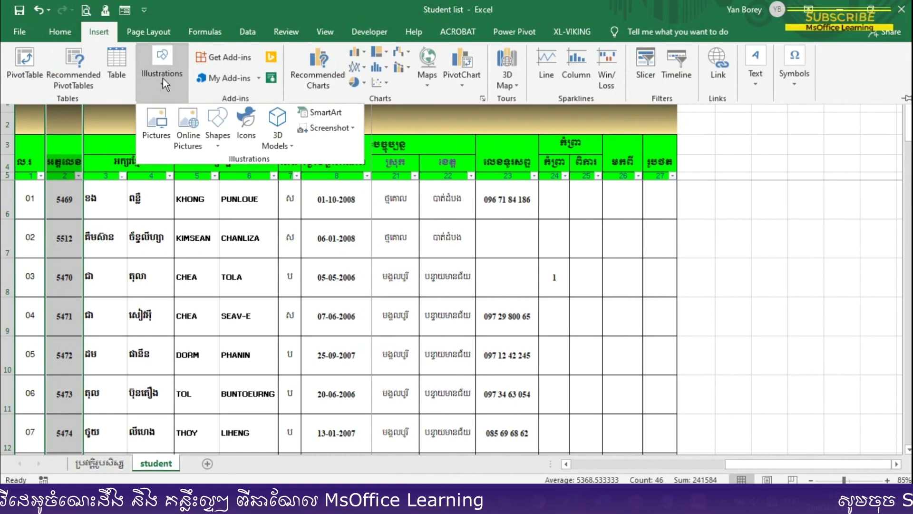
click(224, 141)
click(263, 174)
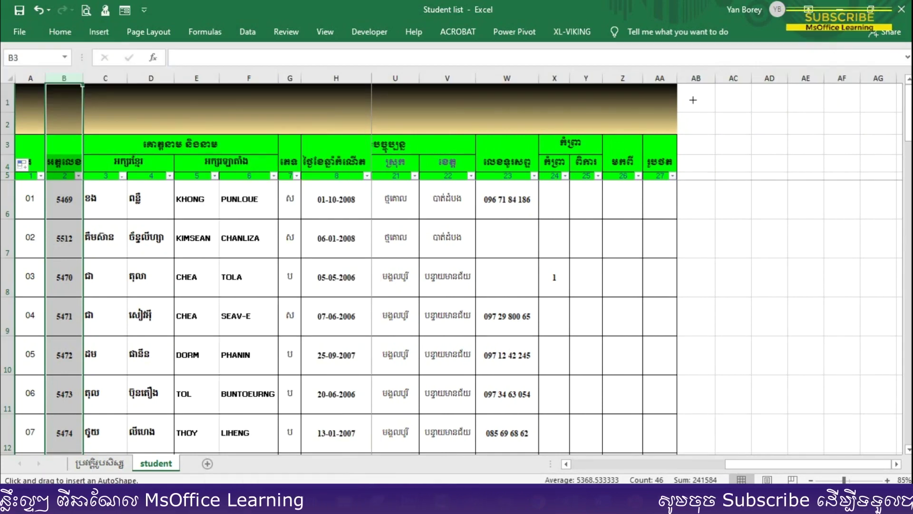
mouse_move(573, 90)
mouse_down()
mouse_move(657, 118)
mouse_move(647, 119)
mouse_up()
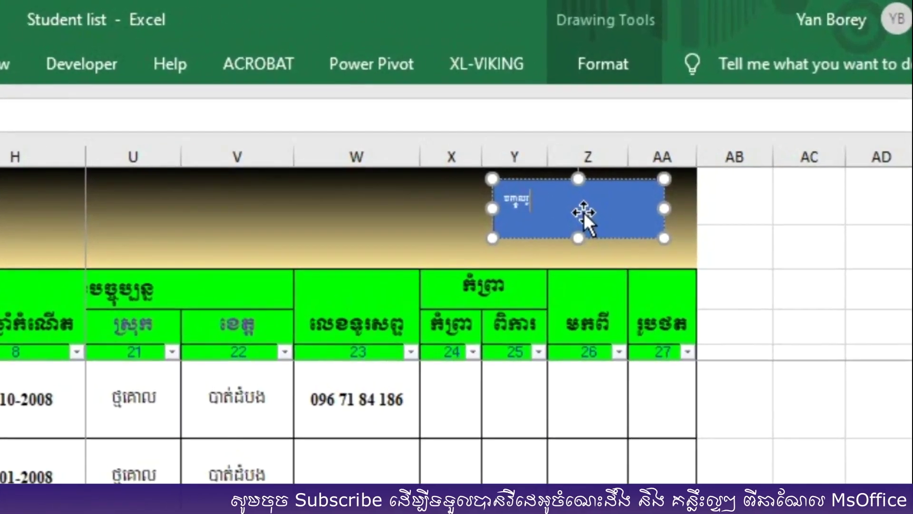
text(ូលរូប)
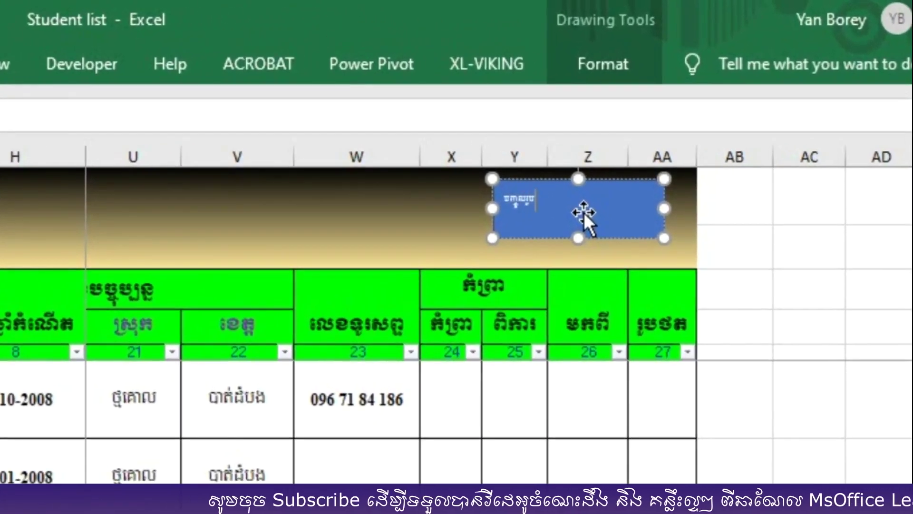
text(ថត)
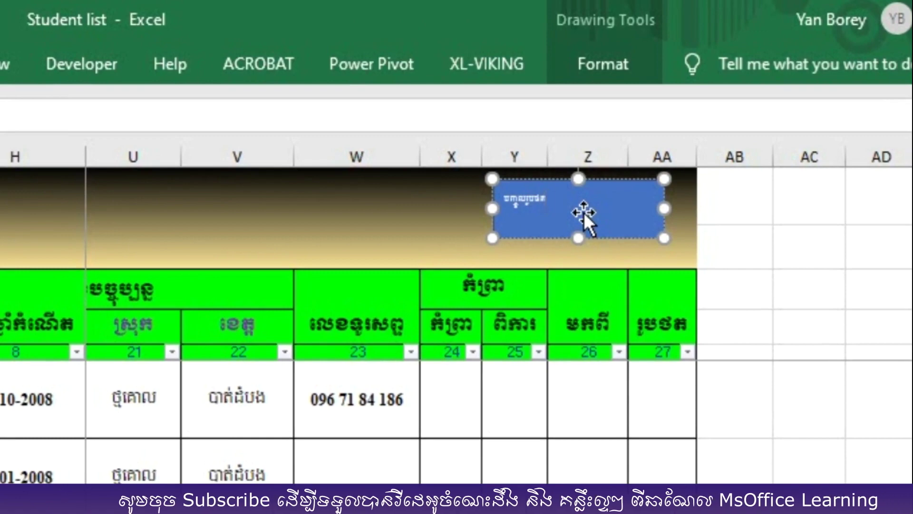
Set the rectangle's Khmer label to Khmer OS Muol Light, centred vertically and horizontally.
key(ctrl+a)
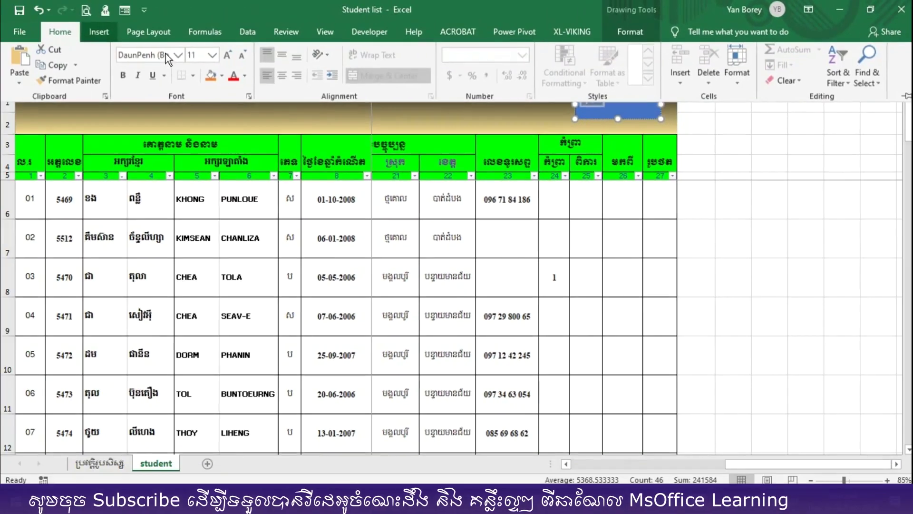
click(154, 56)
text(Khmer)
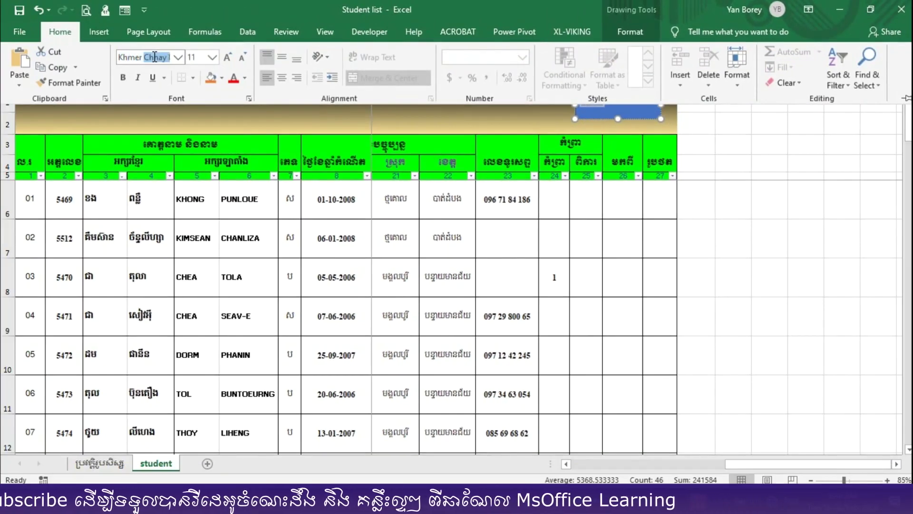
text(OS M)
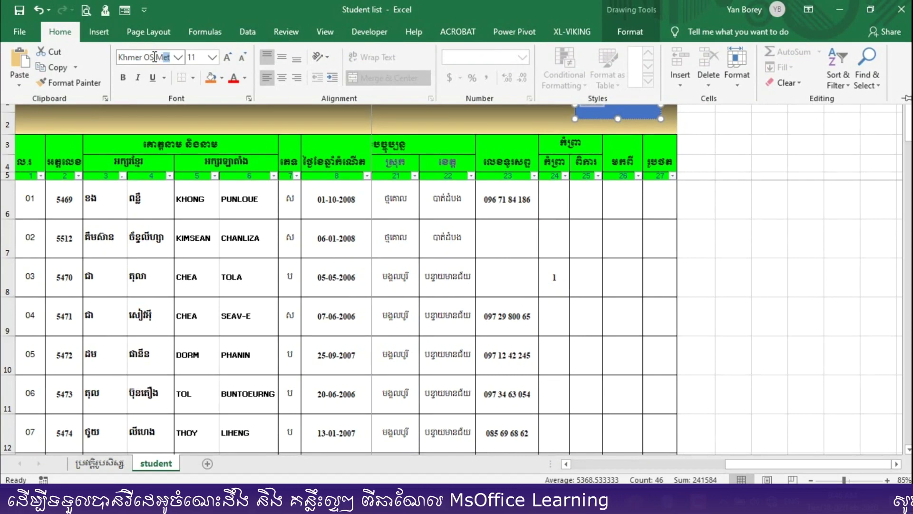
text(u)
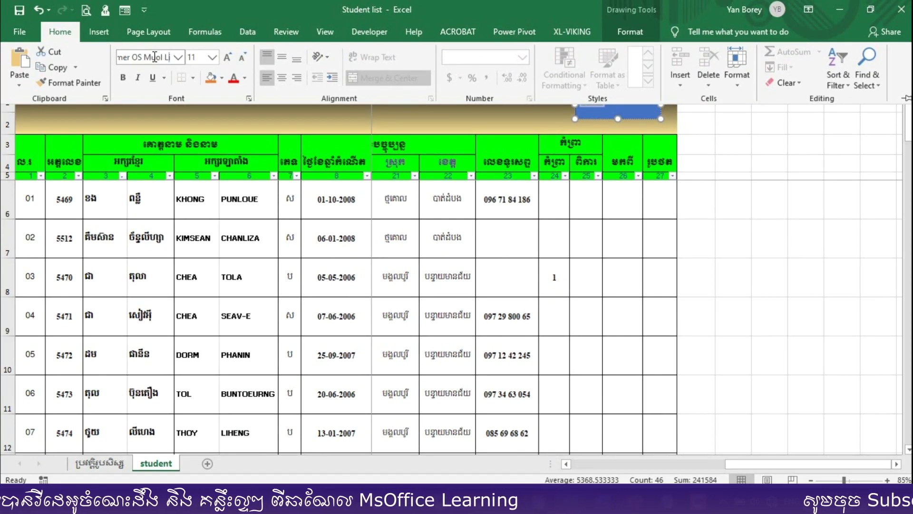
click(285, 58)
click(284, 75)
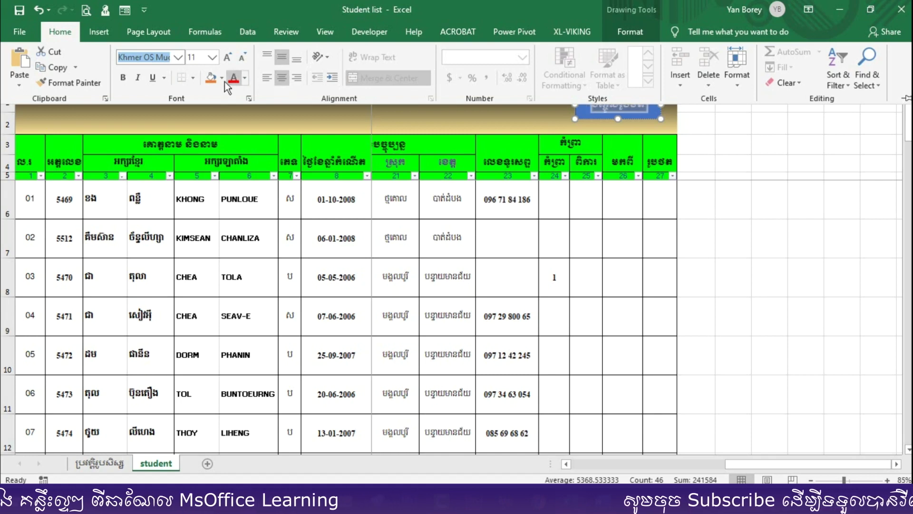
click(750, 193)
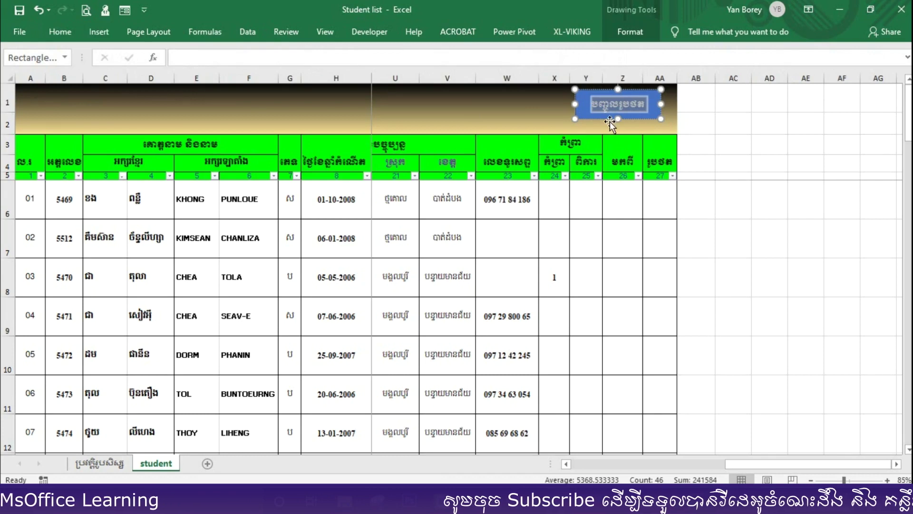
Move the button into the table area and enlarge its text to size 14.
drag(610, 124, 638, 199)
click(656, 185)
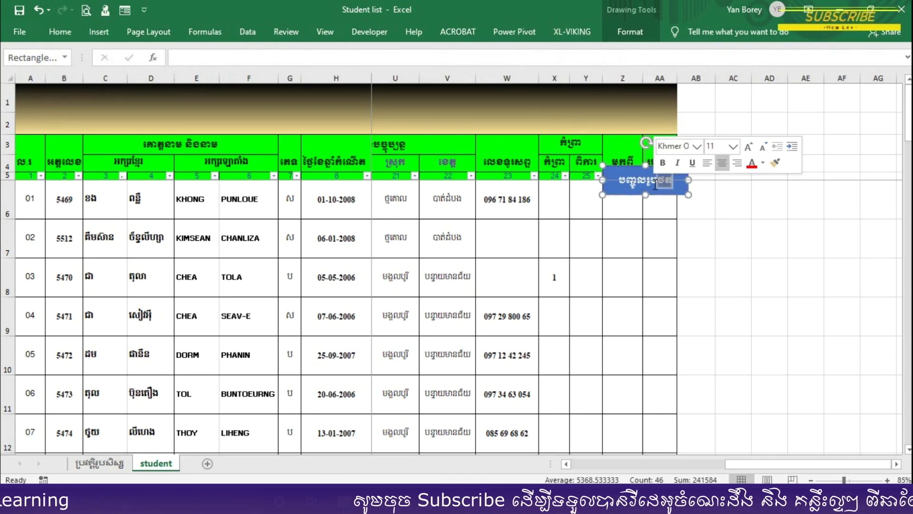
key(ctrl+a)
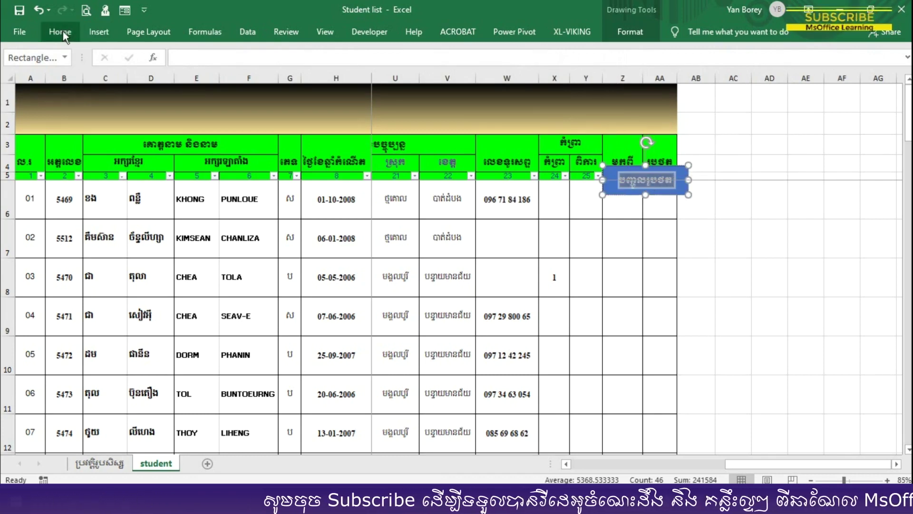
click(61, 32)
click(229, 58)
click(230, 58)
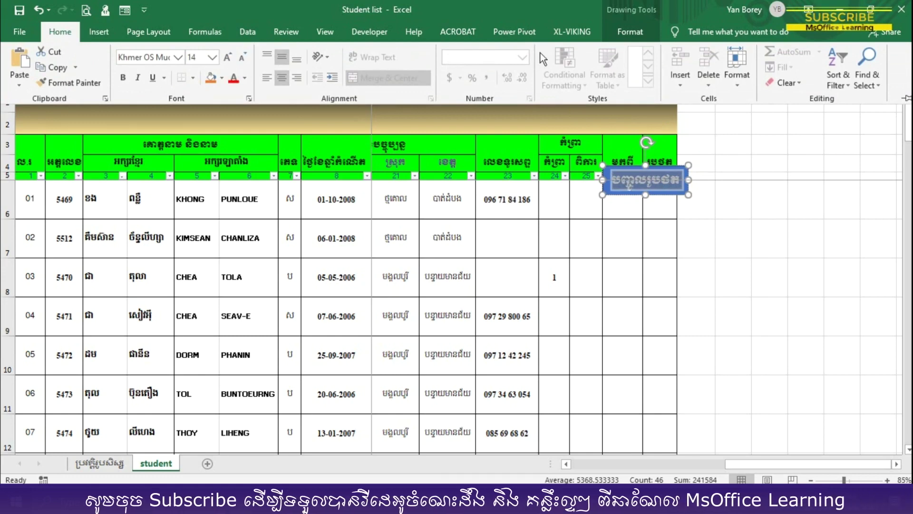
Fill the button red and give it a preset bevel effect.
click(628, 32)
click(317, 52)
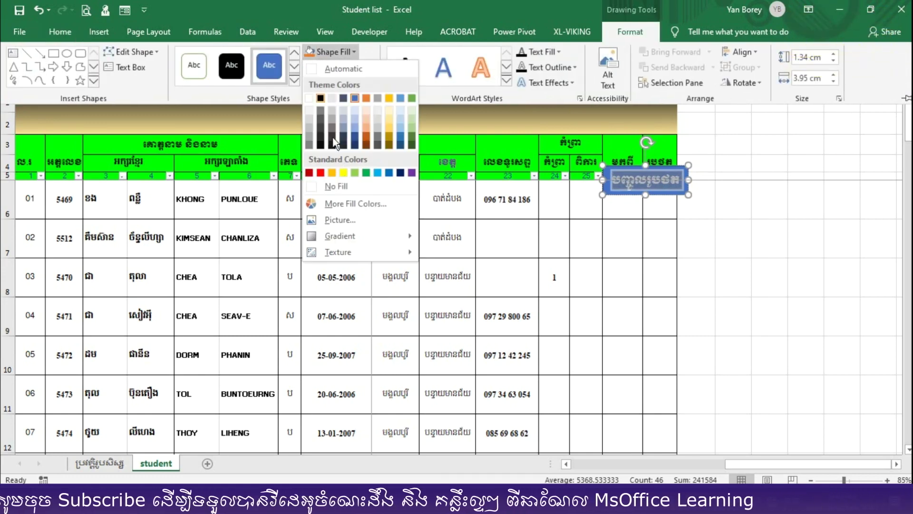
click(321, 173)
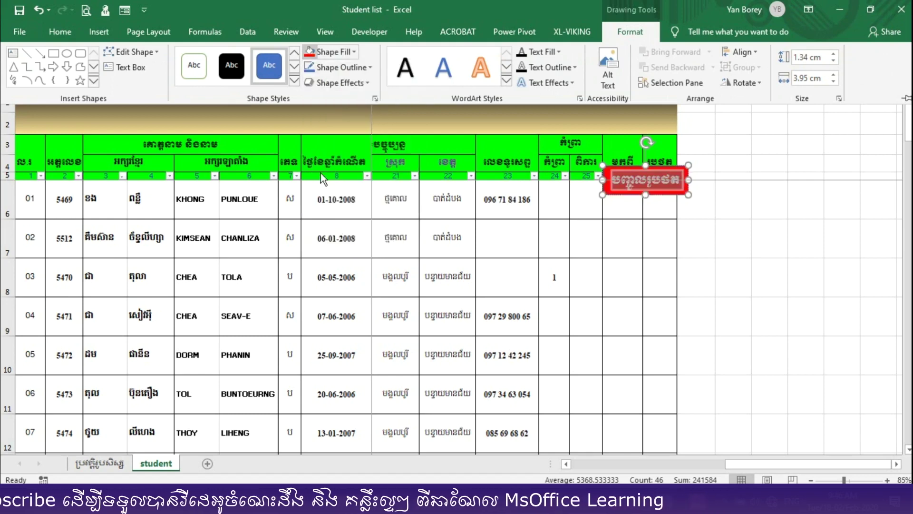
click(344, 86)
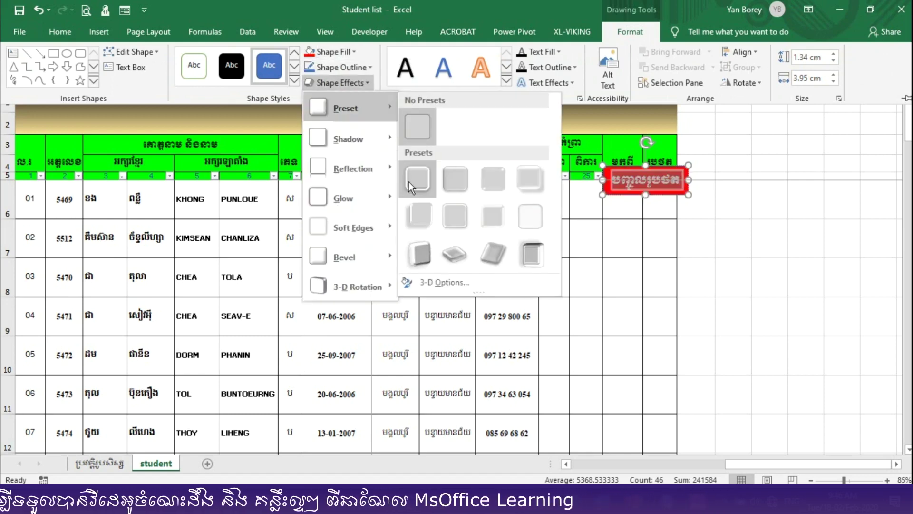
click(409, 182)
click(742, 259)
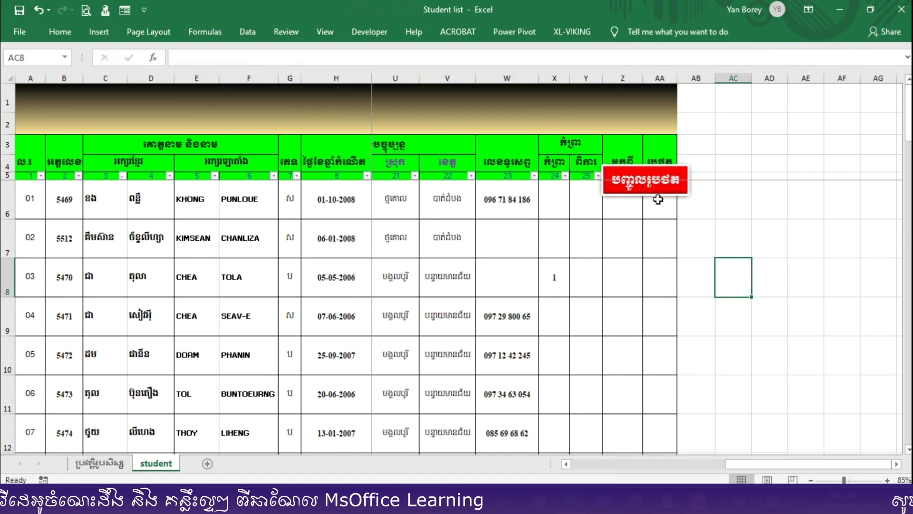
Move the button back up to rows 1–2 and change its fill to dark blue.
mouse_move(656, 196)
mouse_down()
mouse_move(634, 119)
mouse_move(534, 120)
mouse_up()
right_click(535, 119)
click(633, 37)
click(632, 37)
click(342, 82)
click(337, 53)
click(336, 54)
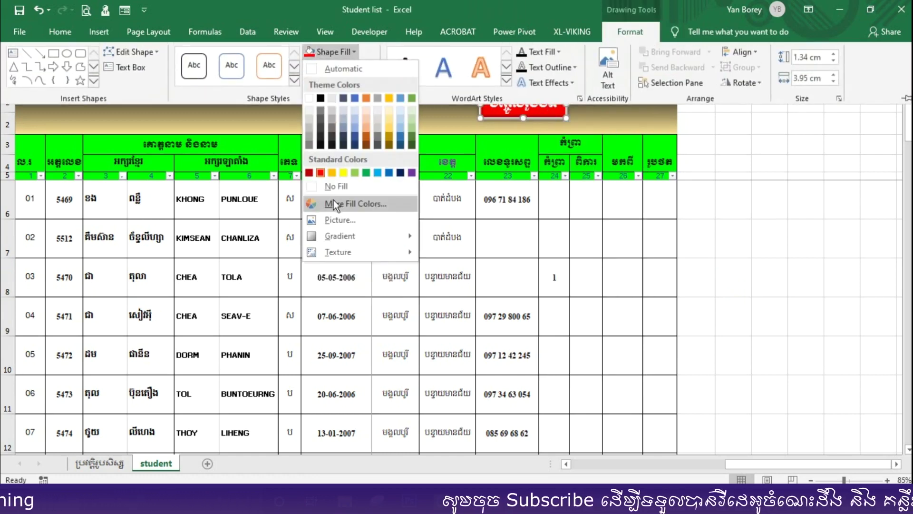
click(333, 201)
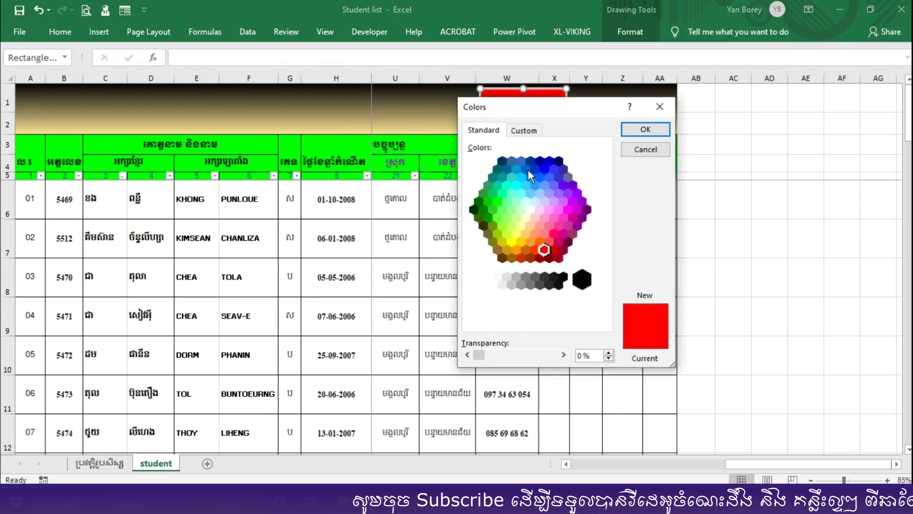
click(535, 170)
click(645, 128)
click(703, 207)
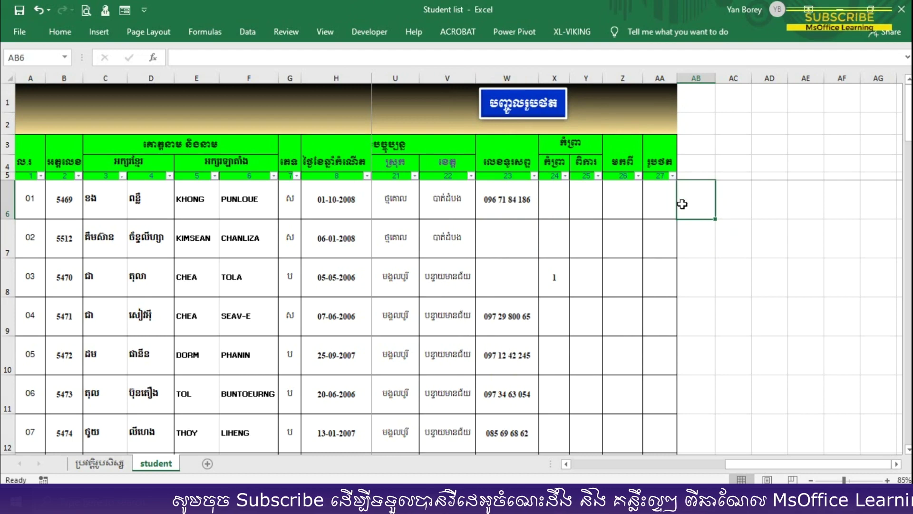
right_click(532, 114)
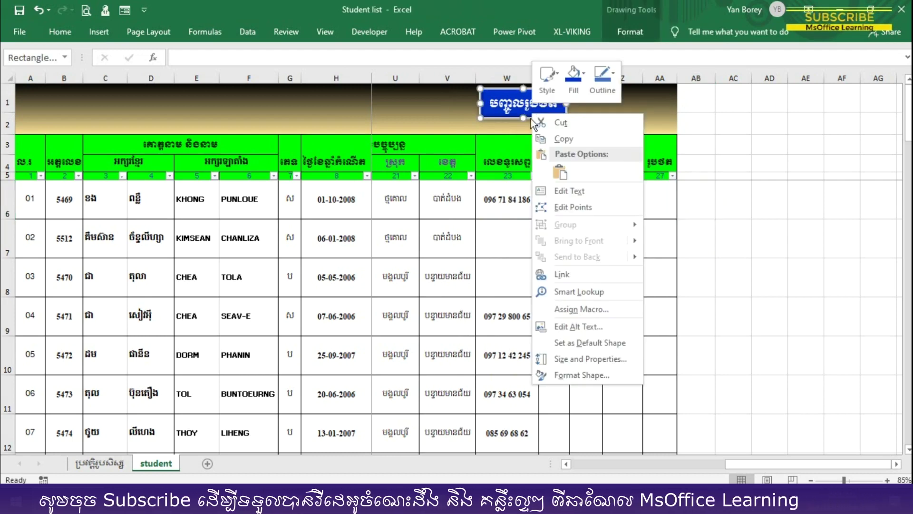
Assign the Sheet2.mystudent macro from This Workbook to the blue button and run it.
click(578, 311)
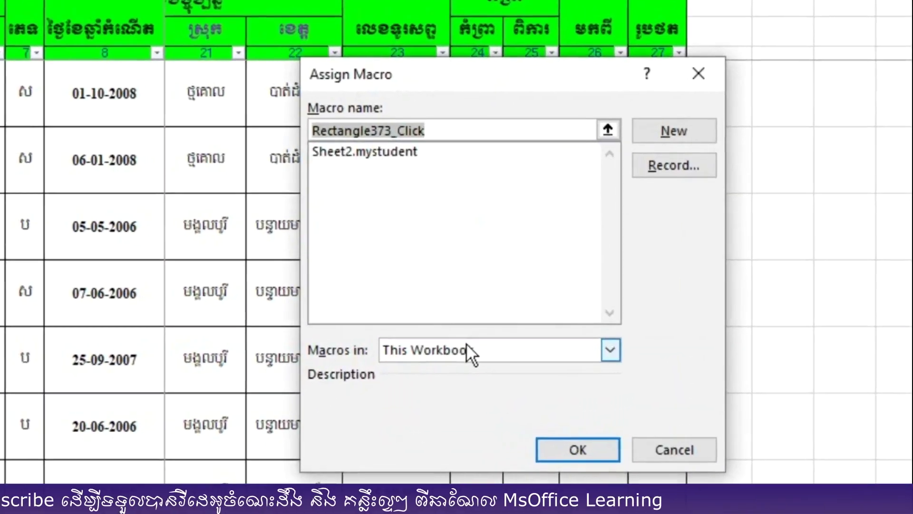
click(477, 351)
click(418, 384)
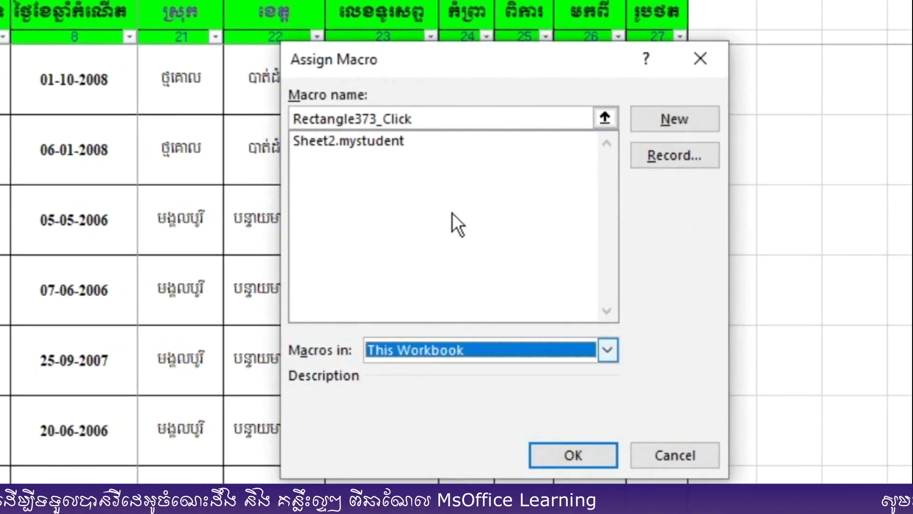
click(369, 147)
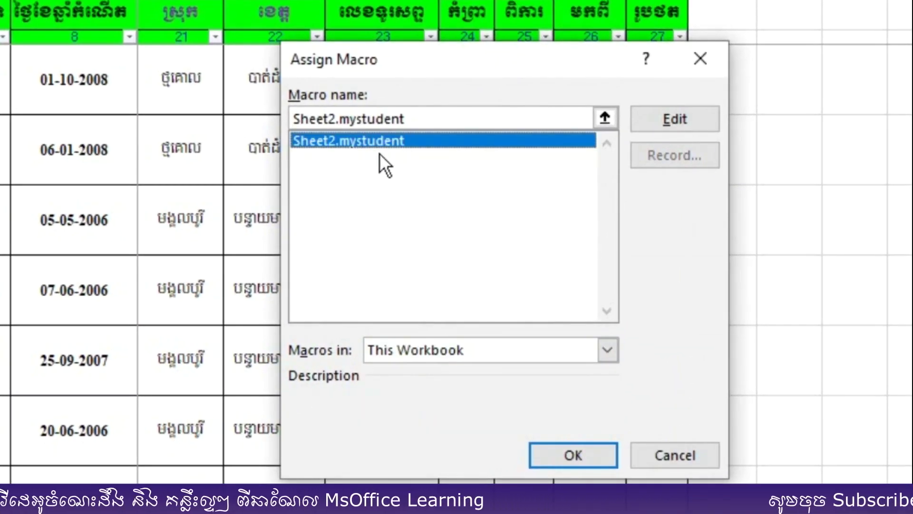
click(577, 452)
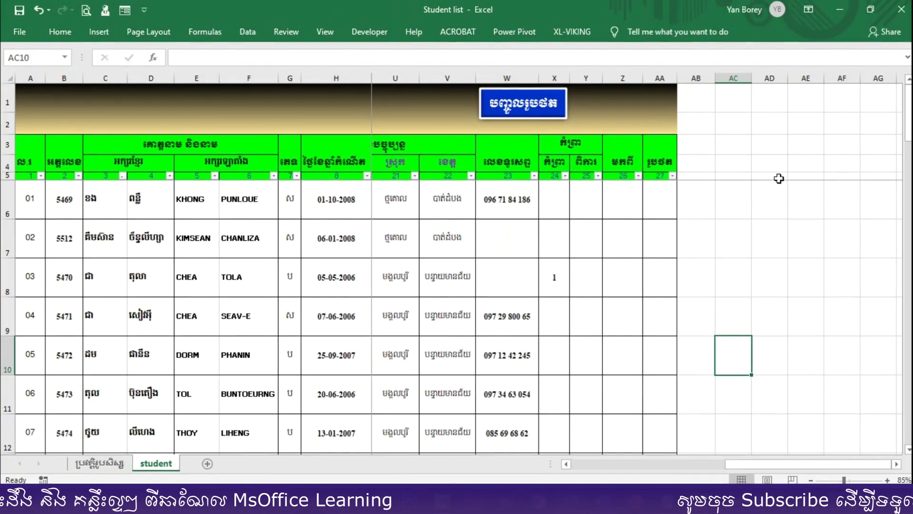
click(526, 117)
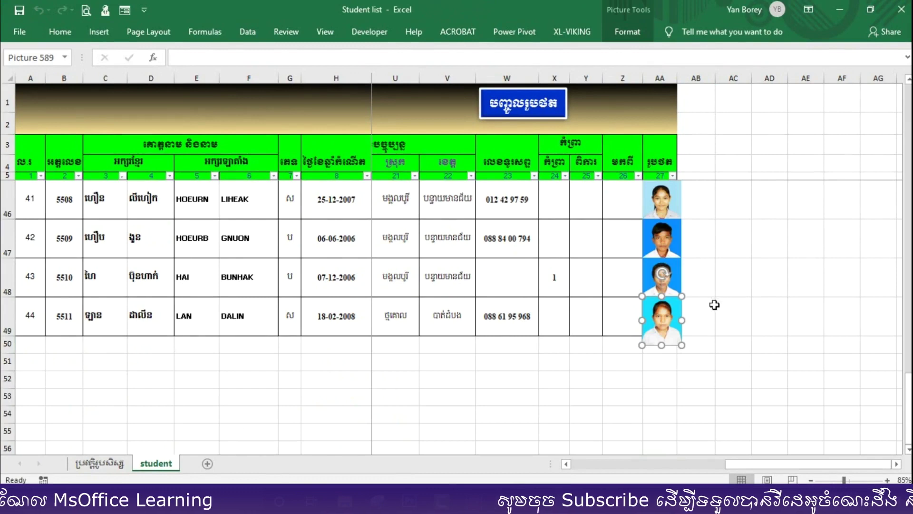
Select all the inserted student photos in column AA and delete them.
click(729, 328)
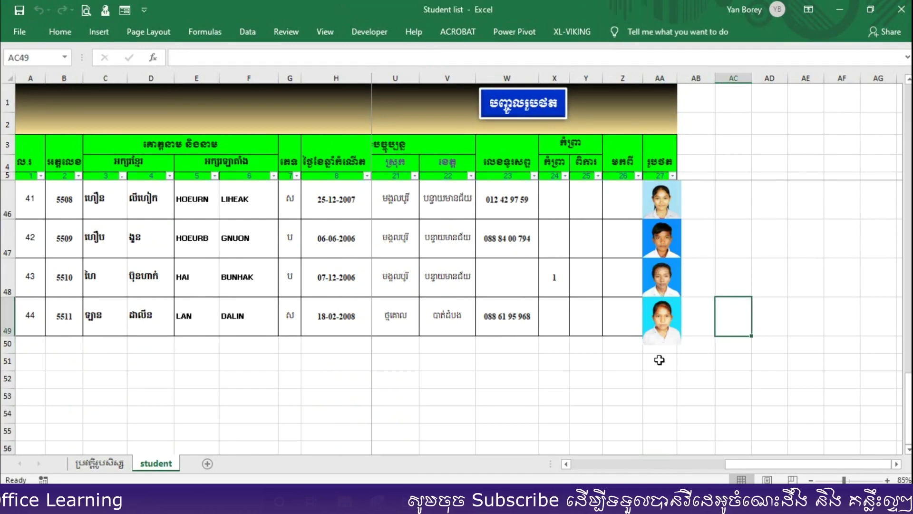
click(658, 339)
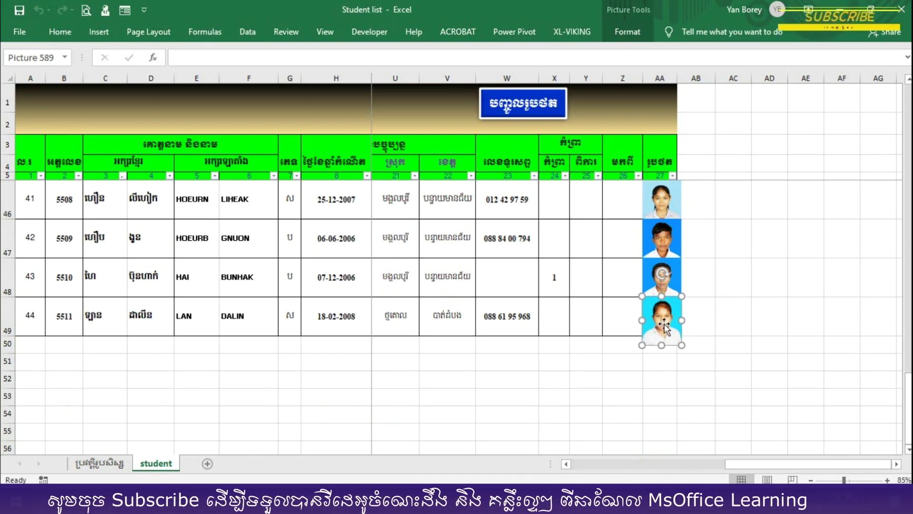
key(ctrl+a)
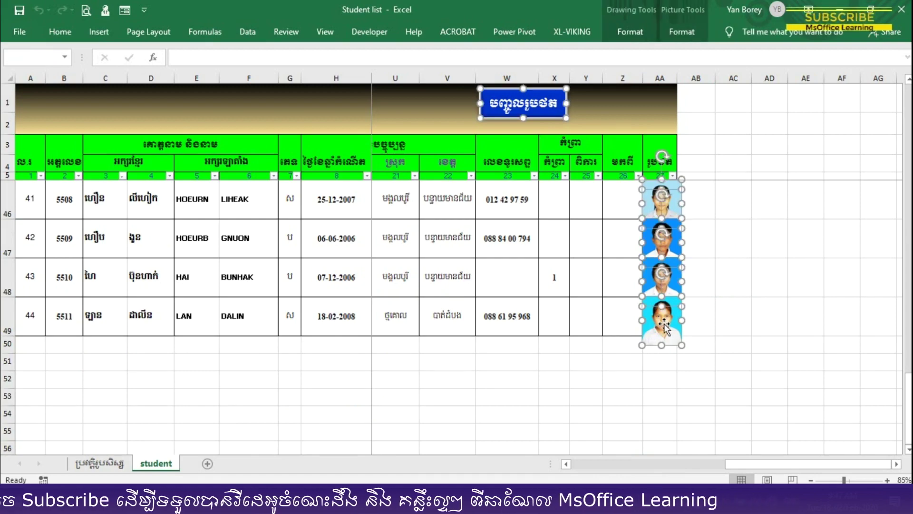
scroll(664, 323, up, 3)
scroll(664, 324, up, 3)
scroll(664, 323, up, 7)
scroll(664, 325, up, 1)
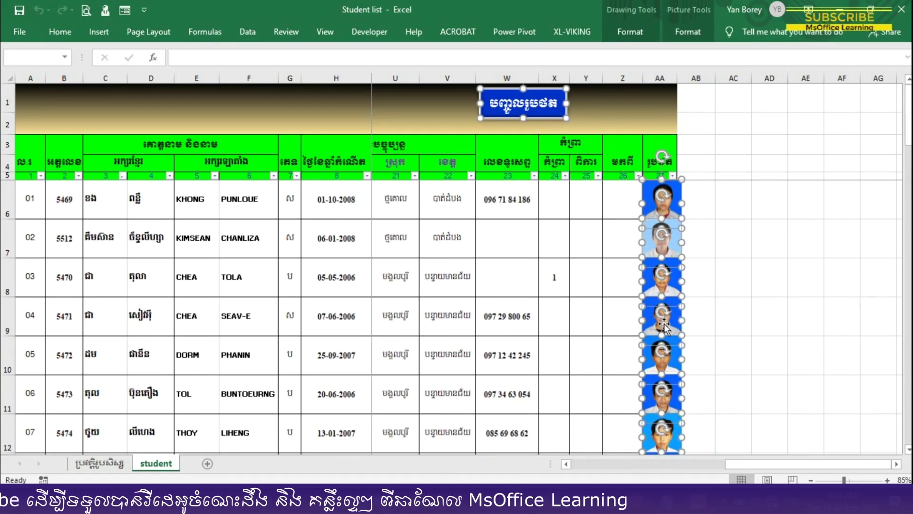
key(Delete)
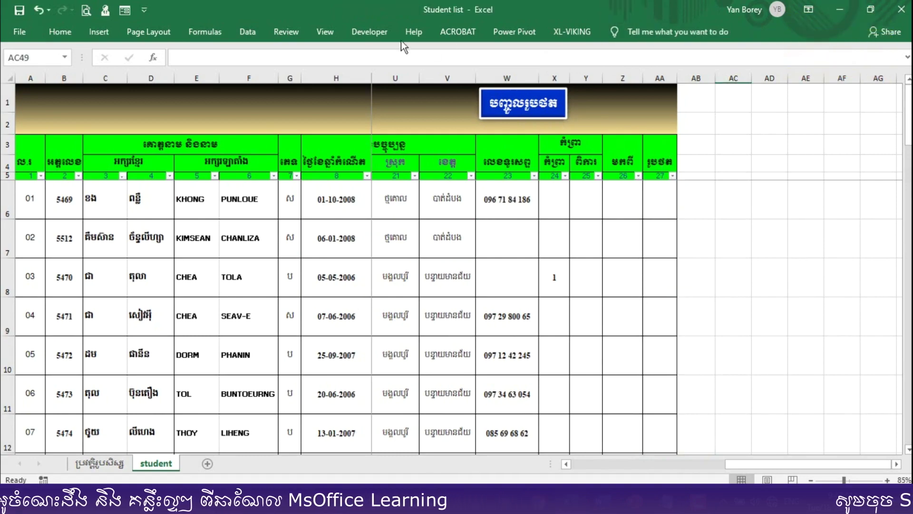
click(370, 32)
Change the mystudent macro's picture height to 53 and width to 41, then close the editor.
click(22, 77)
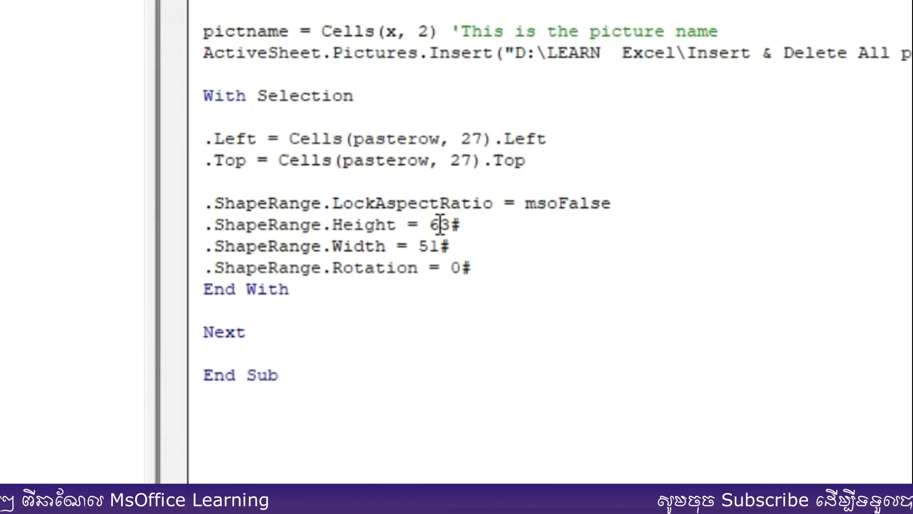
drag(441, 223, 431, 224)
text(5)
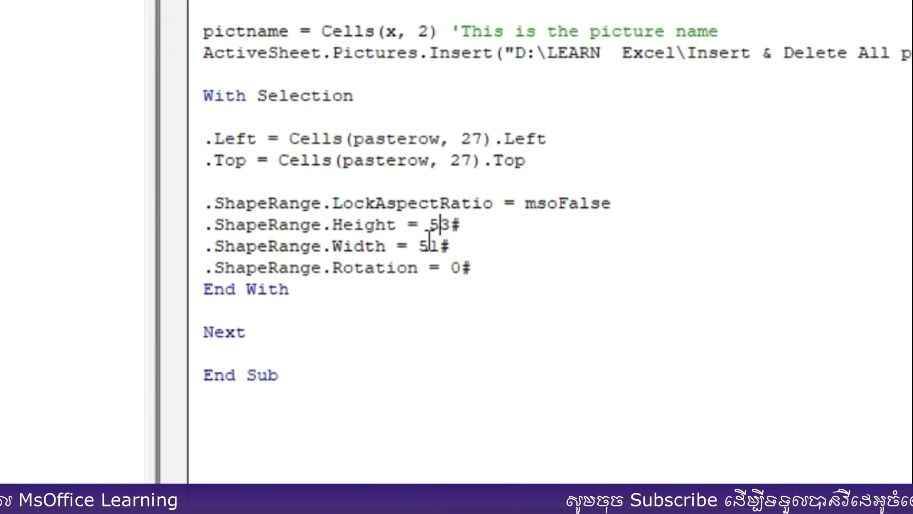
drag(429, 246, 420, 246)
text(4)
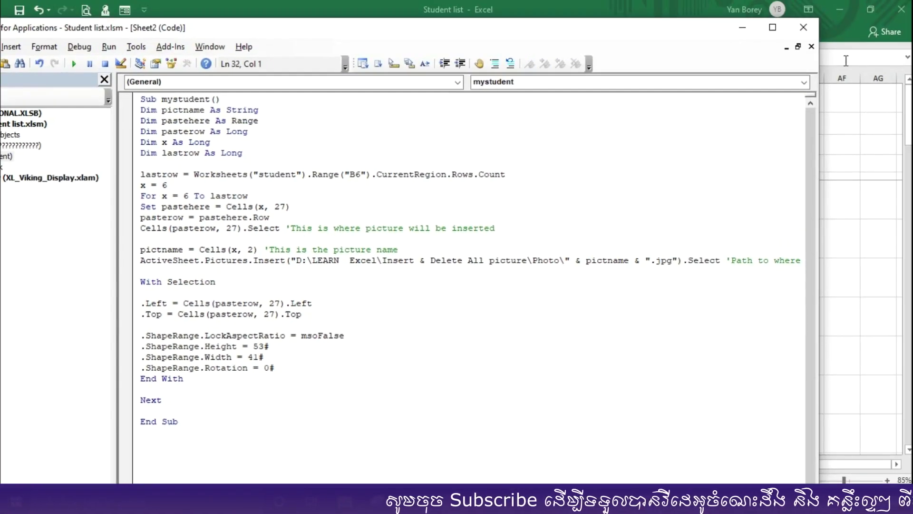
click(803, 28)
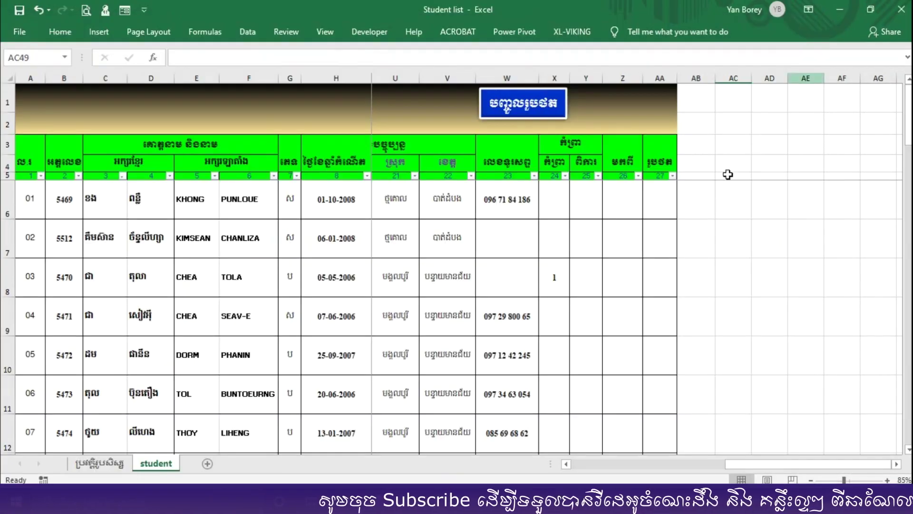
Run the blue button's macro to refill column AA with the smaller 53-by-41 photos.
click(524, 112)
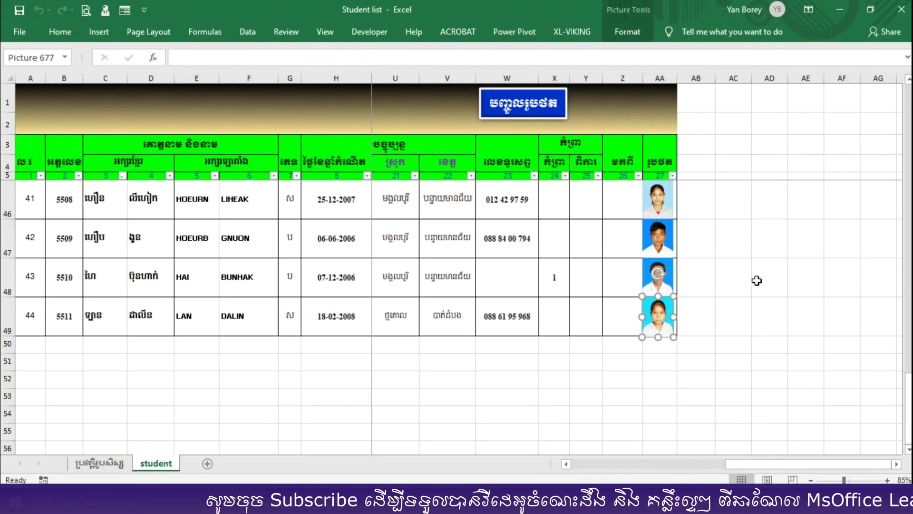
scroll(754, 283, up, 3)
scroll(752, 288, up, 3)
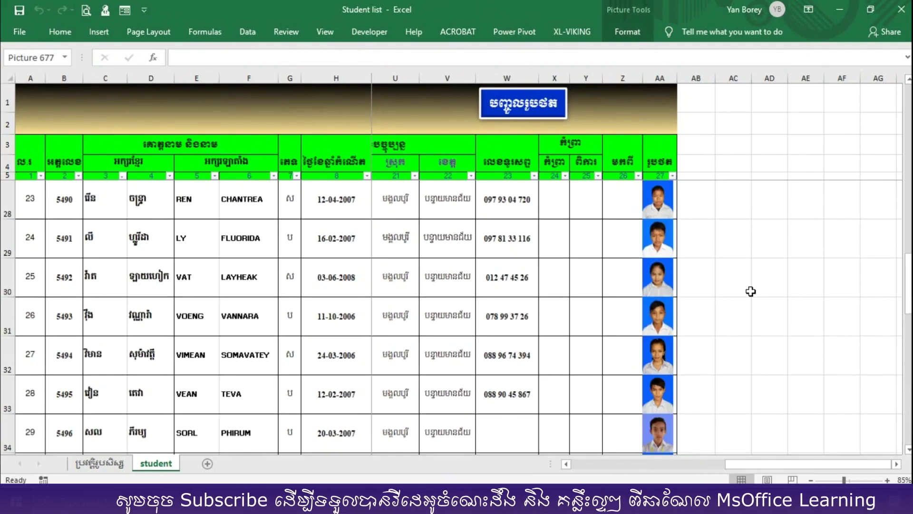
scroll(751, 291, up, 2)
scroll(750, 291, up, 2)
scroll(751, 291, up, 3)
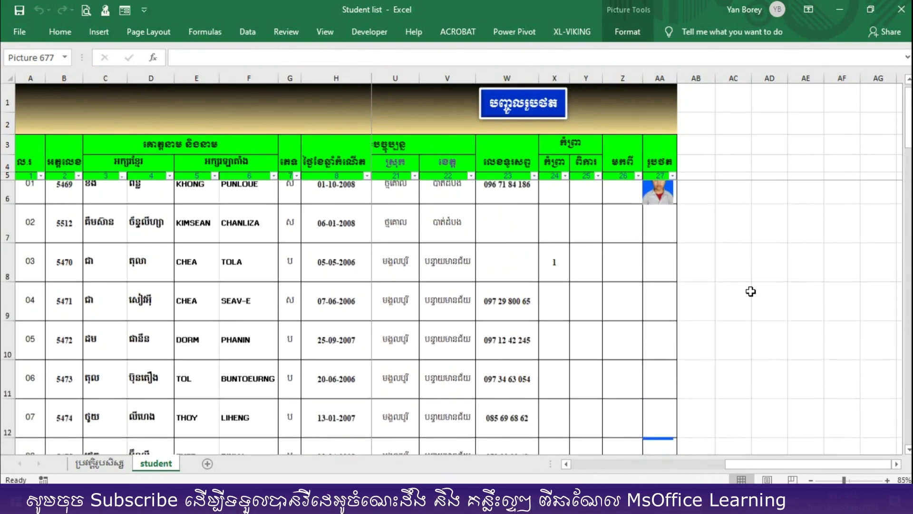
click(713, 234)
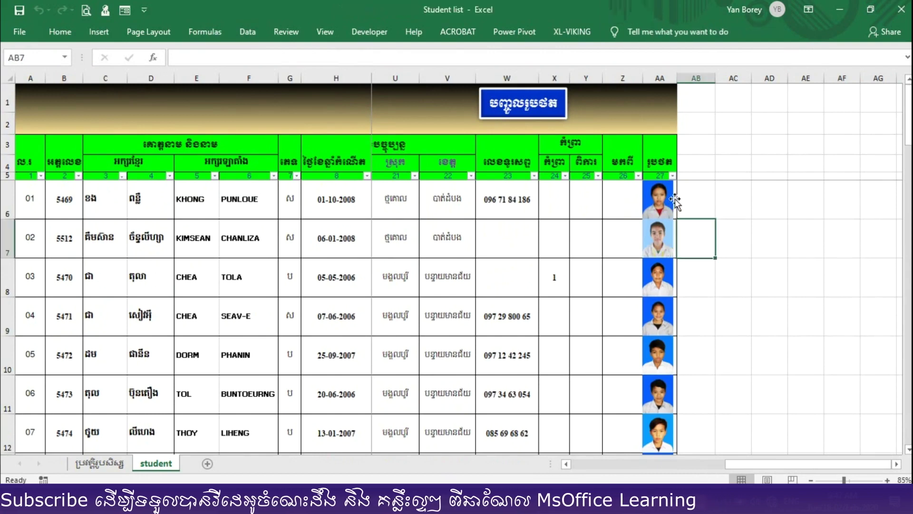
Narrow column AA to fit the photos.
drag(677, 79, 674, 82)
drag(675, 81, 674, 81)
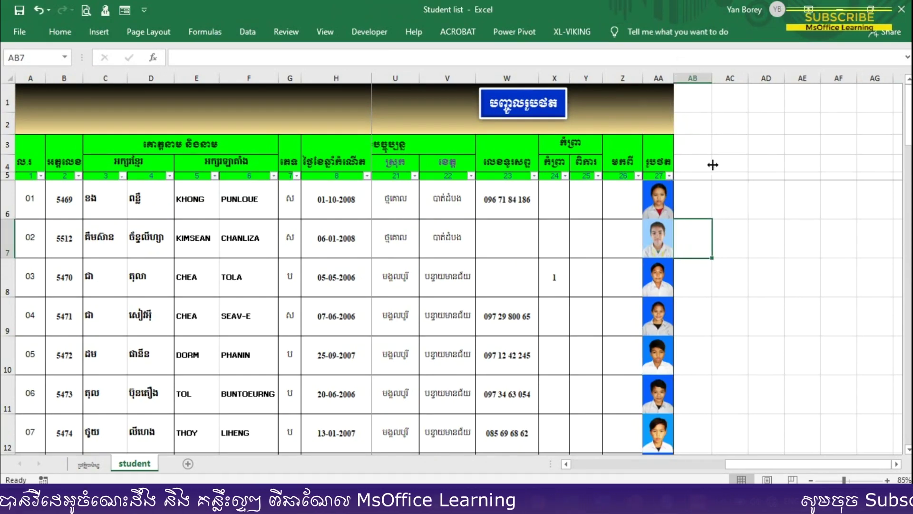
click(756, 235)
Select student rows 49 up to 6 by dragging over the row headers.
scroll(711, 250, down, 1)
scroll(711, 250, down, 3)
scroll(711, 251, down, 4)
scroll(709, 252, down, 1)
scroll(710, 267, down, 2)
scroll(708, 295, down, 2)
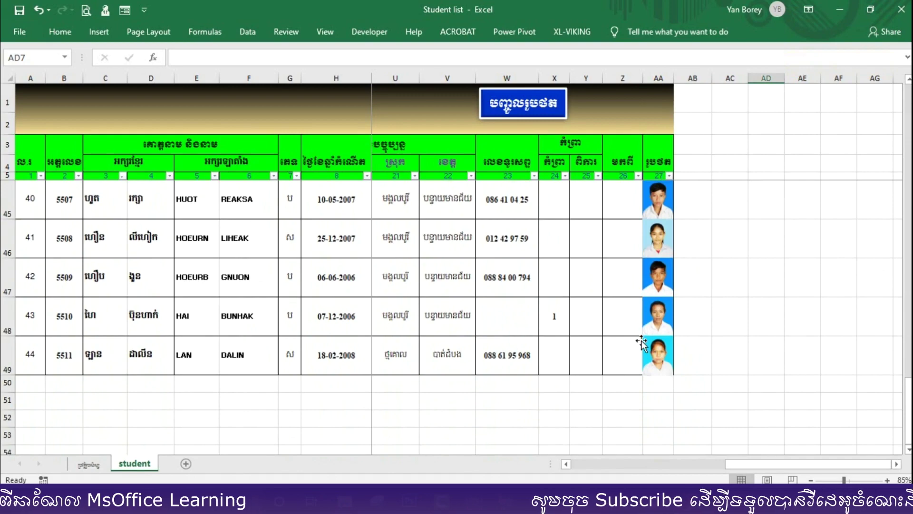
mouse_move(7, 369)
mouse_down()
mouse_move(2, 164)
mouse_move(9, 220)
mouse_up()
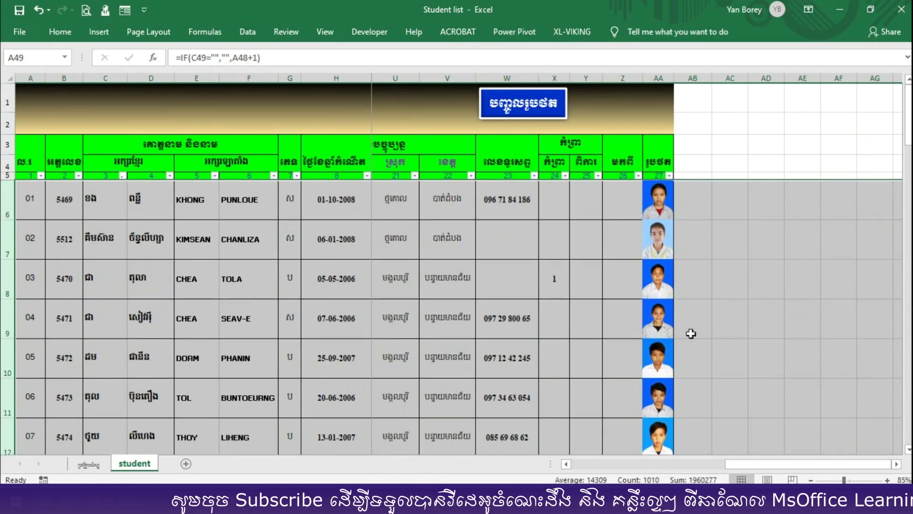
Delete every student photo except the title button, then refill column AA with photos.
click(714, 326)
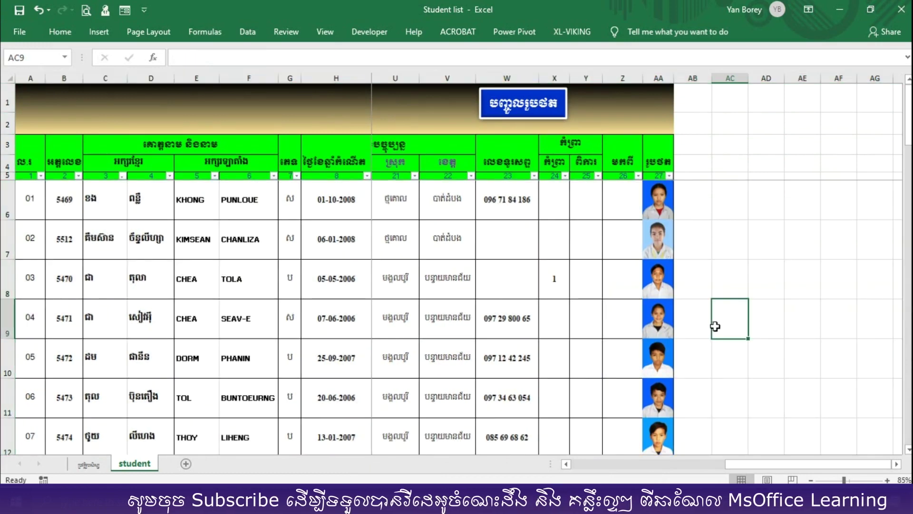
click(665, 205)
key(ctrl+a)
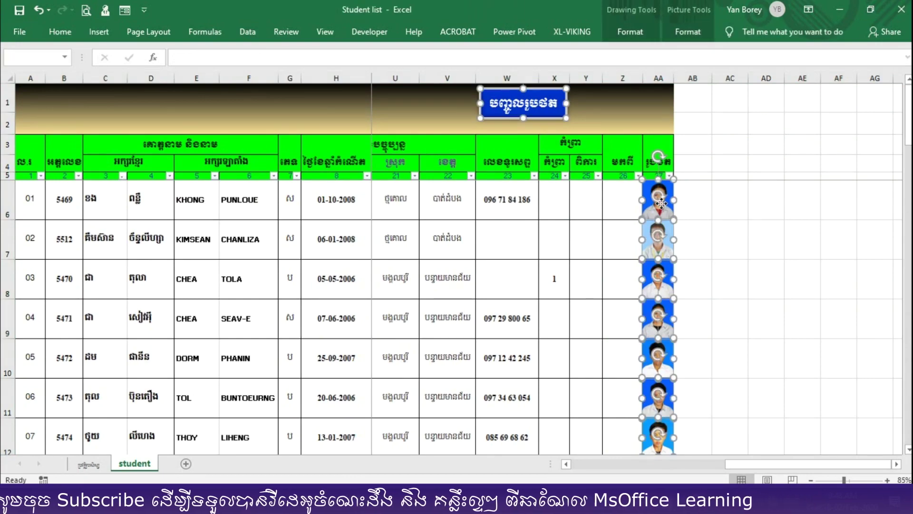
ctrl+click(557, 120)
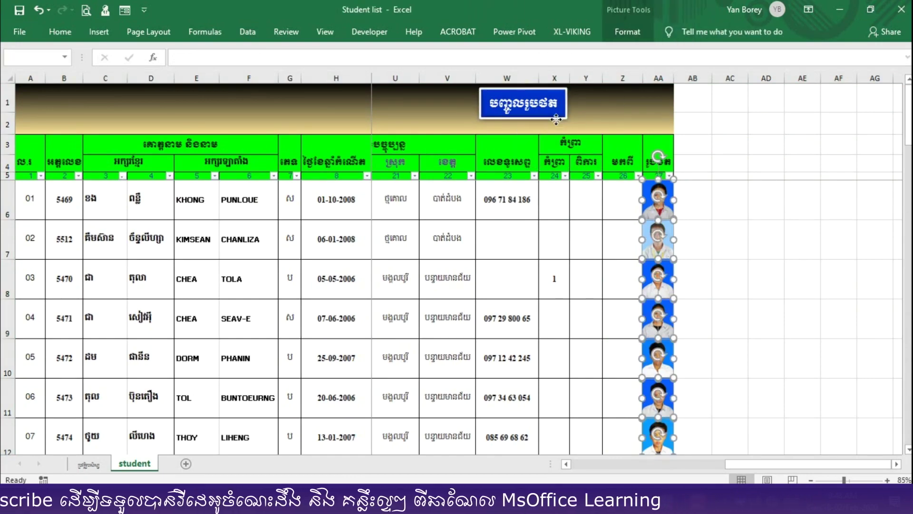
key(Delete)
key(ctrl+a)
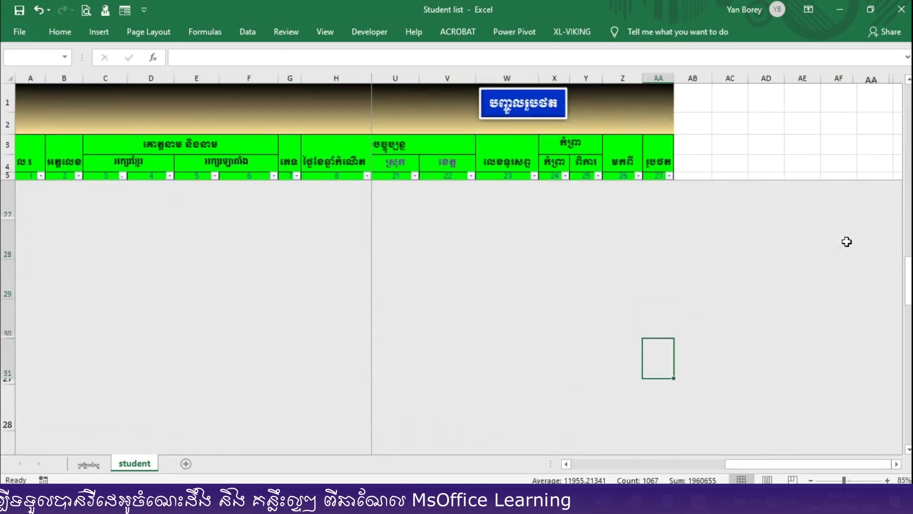
scroll(730, 315, up, 13)
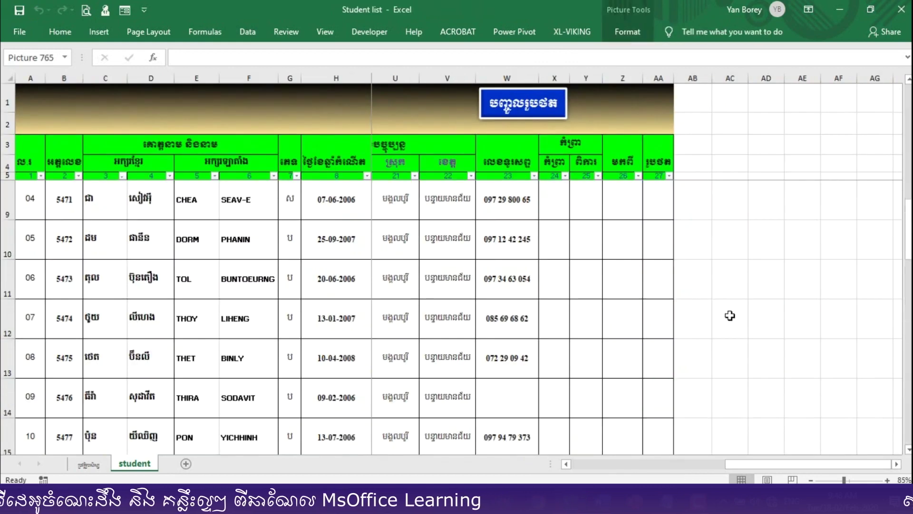
click(737, 240)
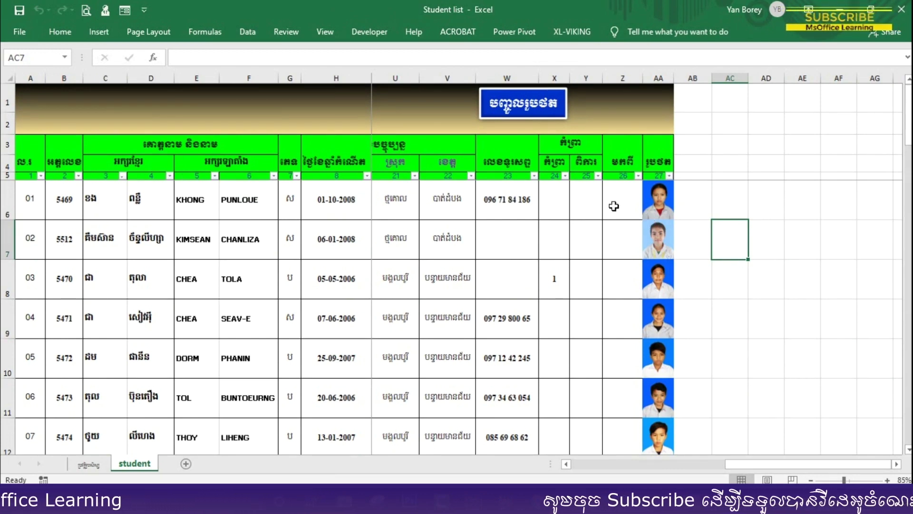
Sort the table A to Z by column D, then ascending by student ID in column B.
click(667, 202)
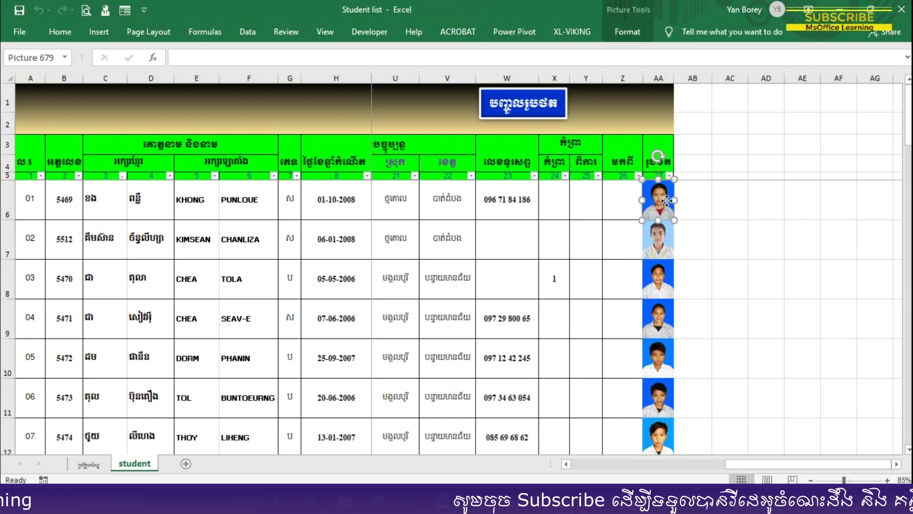
click(747, 266)
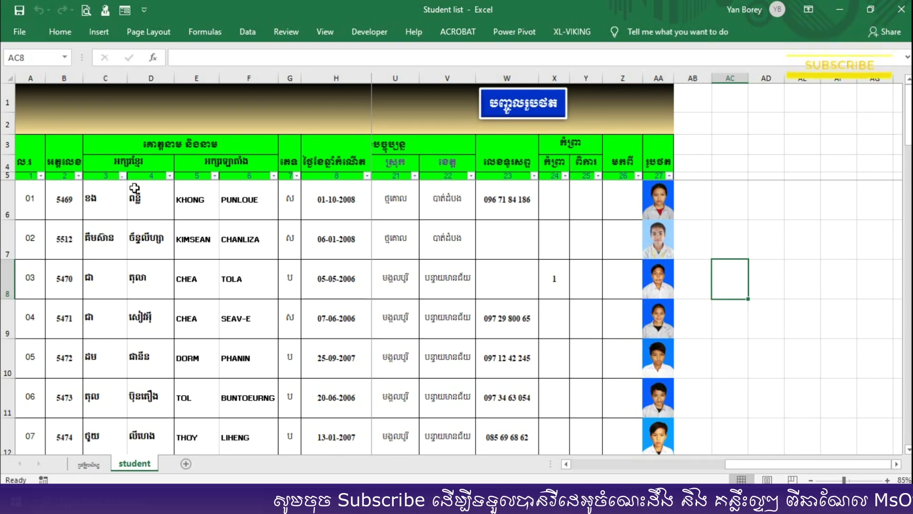
click(170, 176)
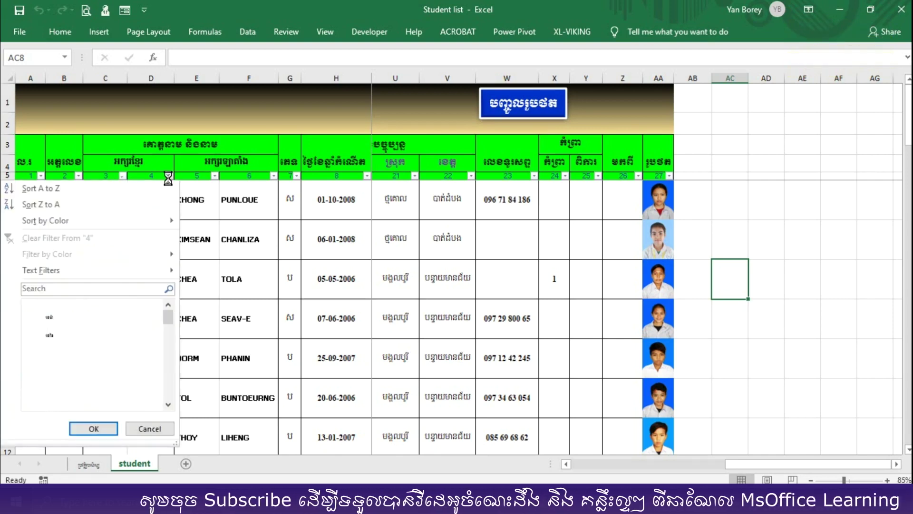
click(90, 189)
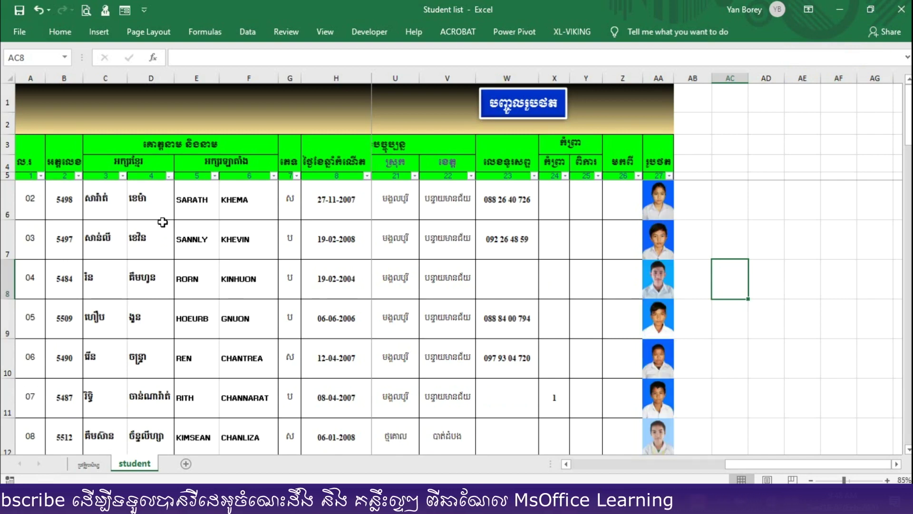
click(78, 176)
click(72, 187)
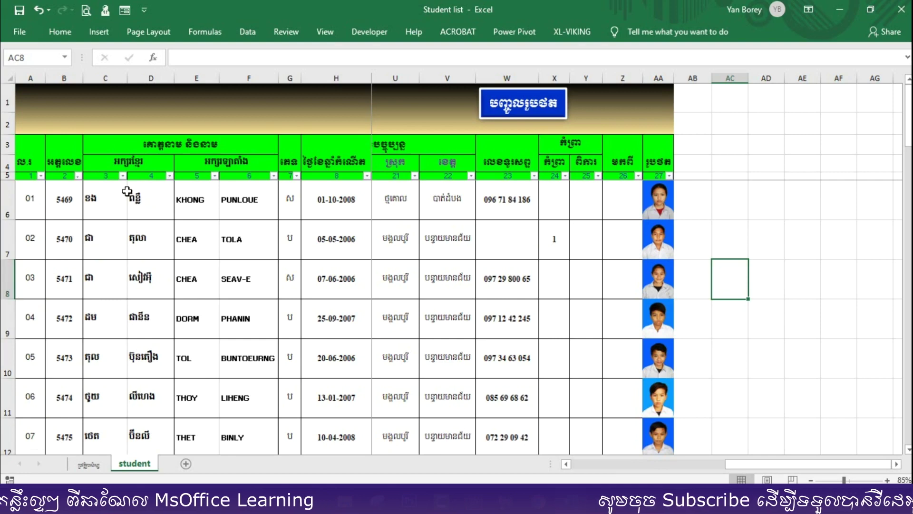
click(668, 220)
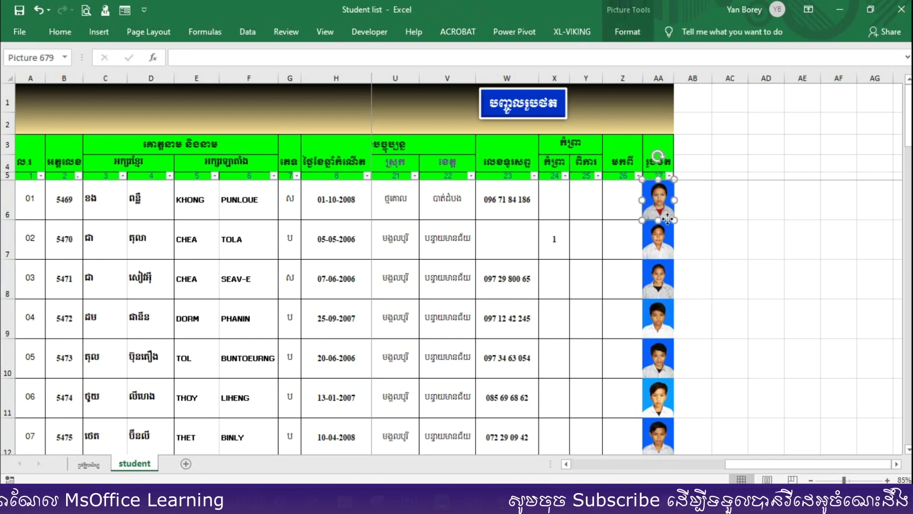
Set all student photos, excluding the title button, to Don't move or size with cells.
key(ctrl+a)
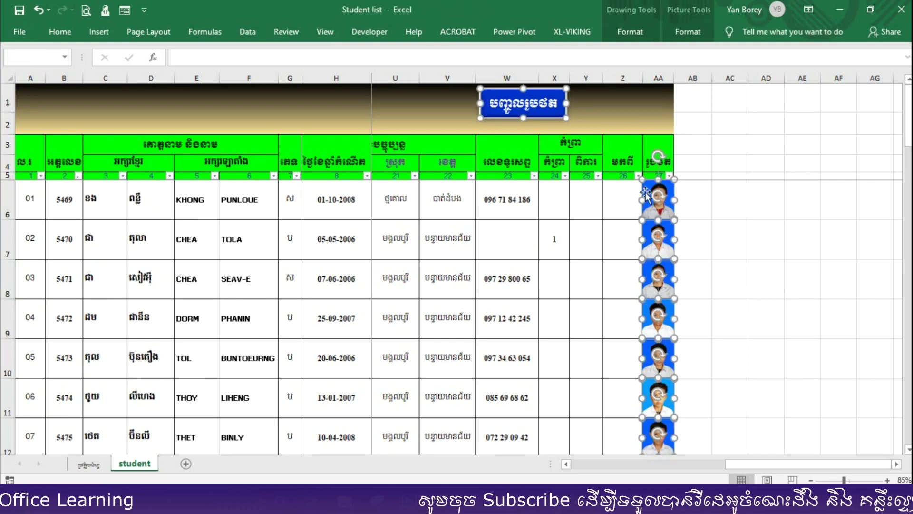
ctrl+click(556, 119)
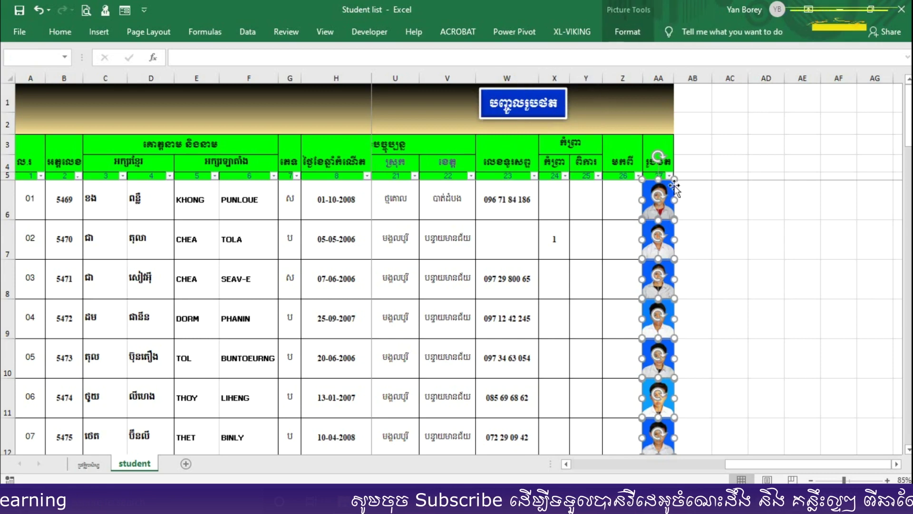
right_click(669, 215)
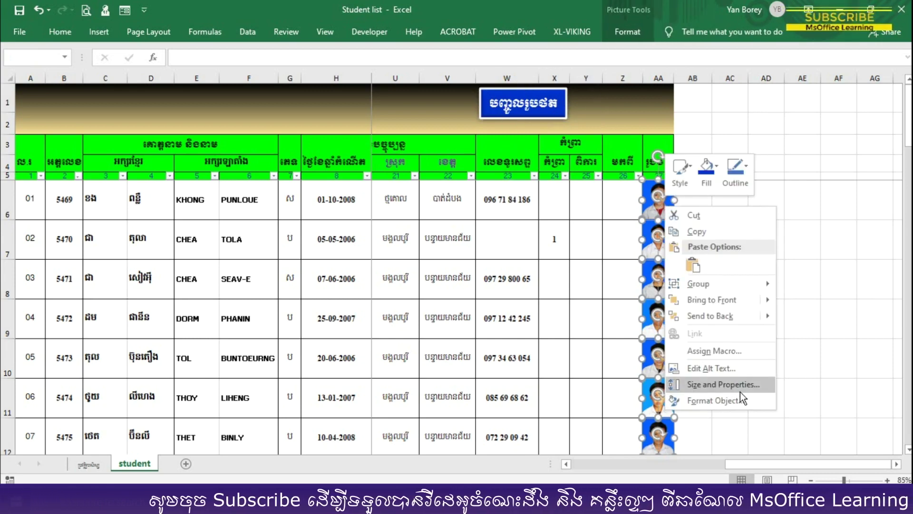
click(727, 385)
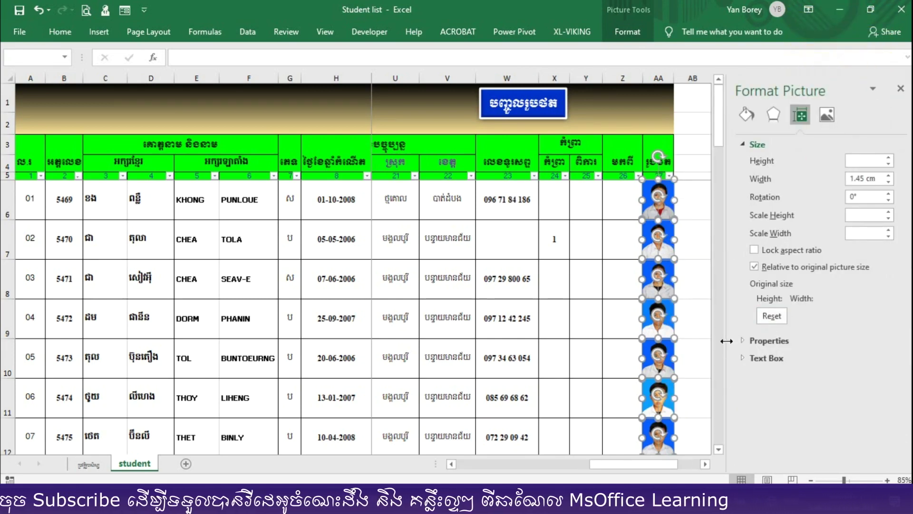
click(760, 342)
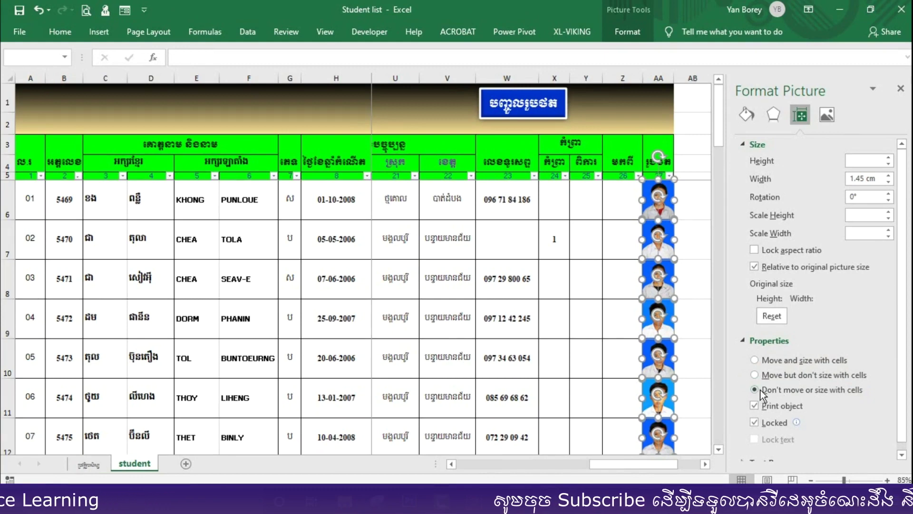
click(900, 88)
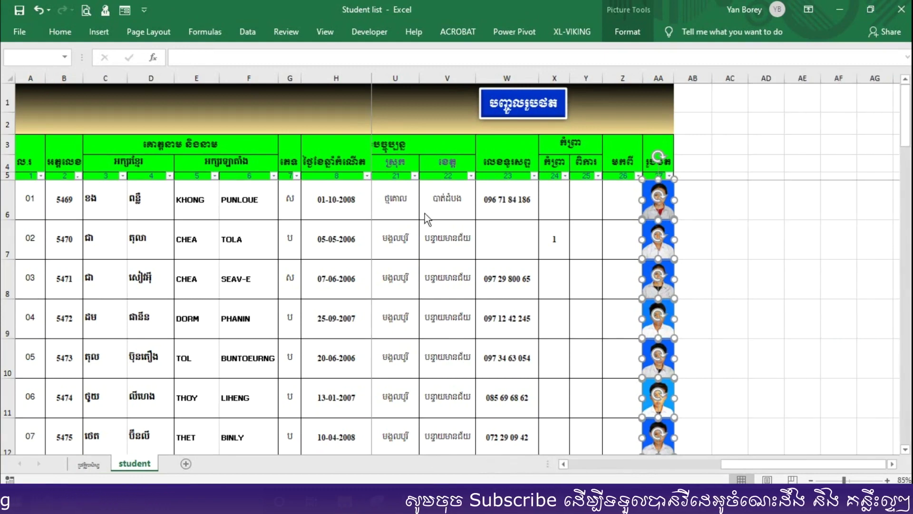
click(897, 464)
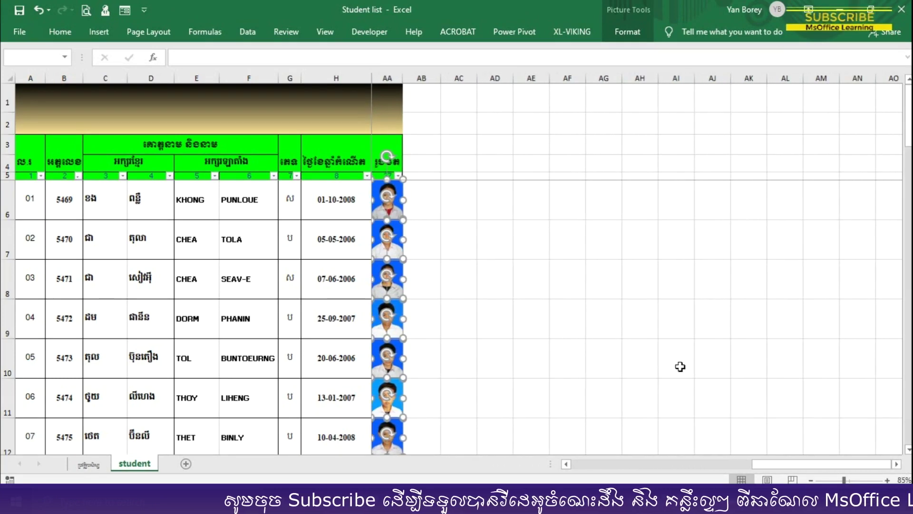
Sort the student rows A to Z by column D, then by column C, and select all photos.
click(679, 367)
click(170, 176)
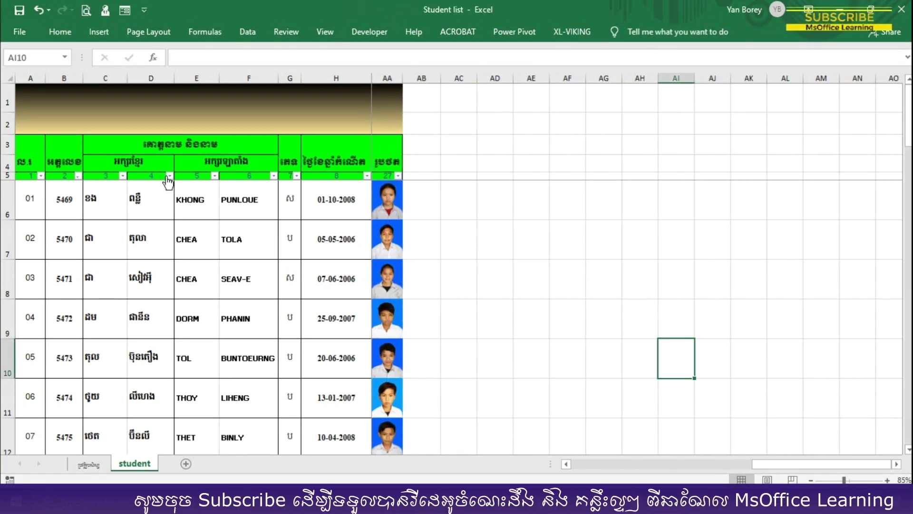
click(153, 190)
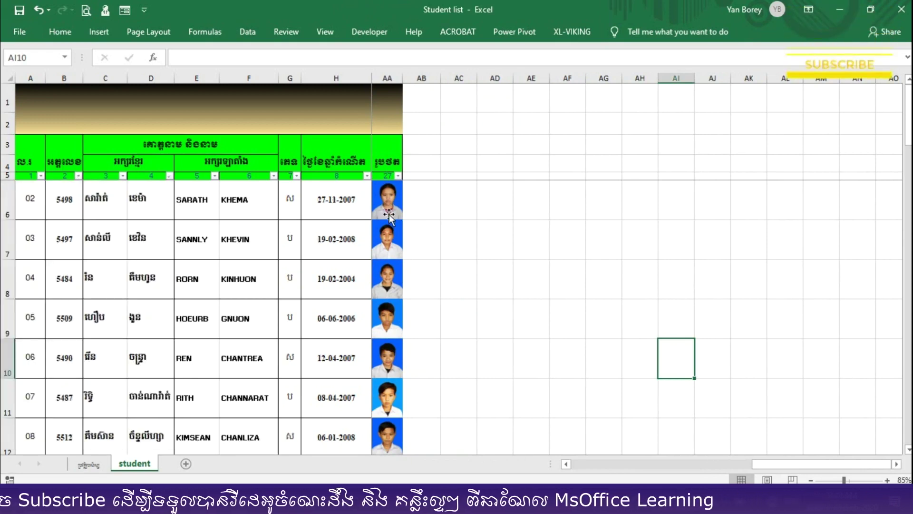
click(123, 176)
click(124, 192)
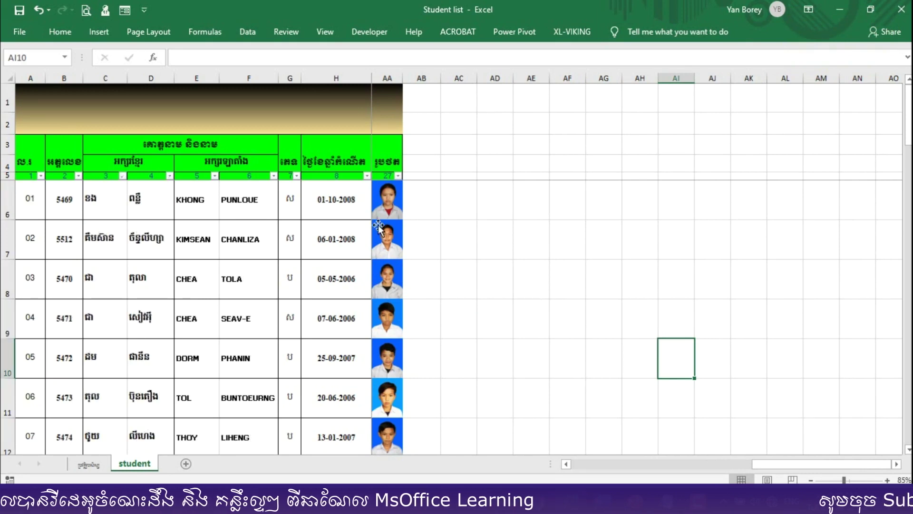
click(386, 211)
key(ctrl+a)
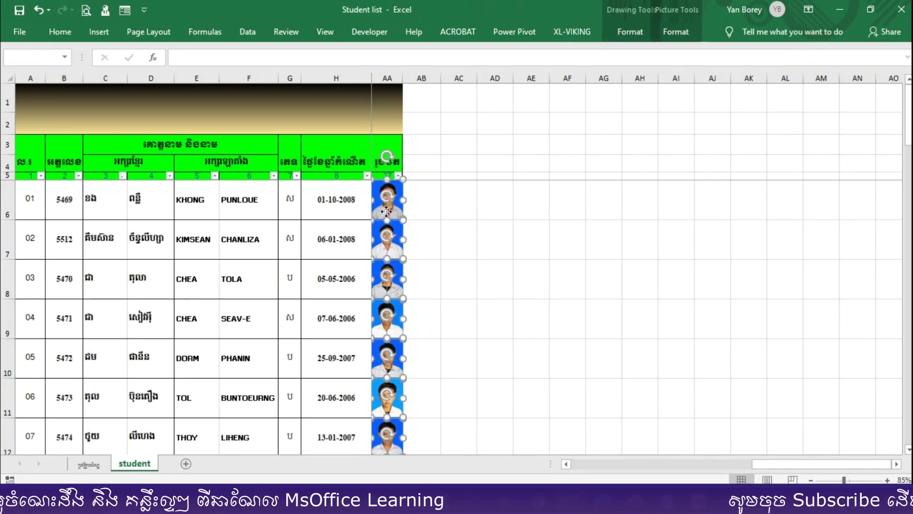
Set the selected student photos to 'Move but don't size with cells' in Size and Properties.
drag(822, 464, 701, 464)
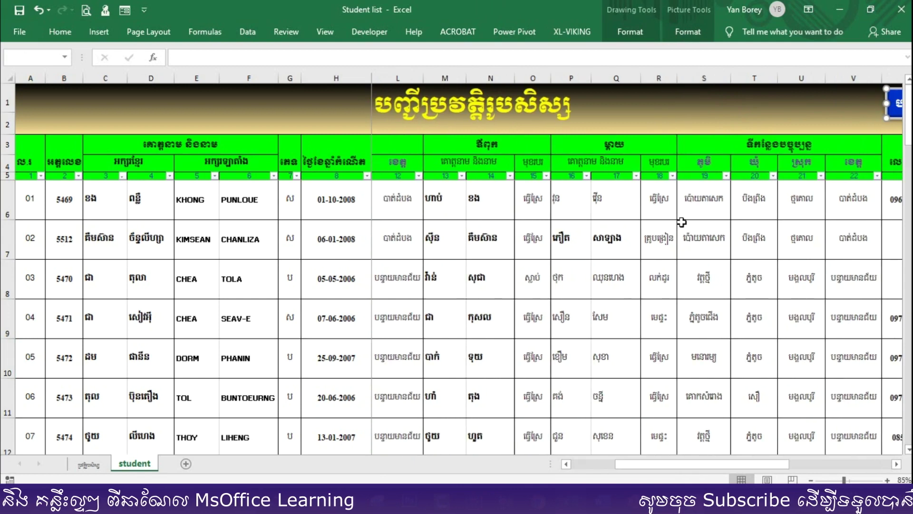
ctrl+click(894, 113)
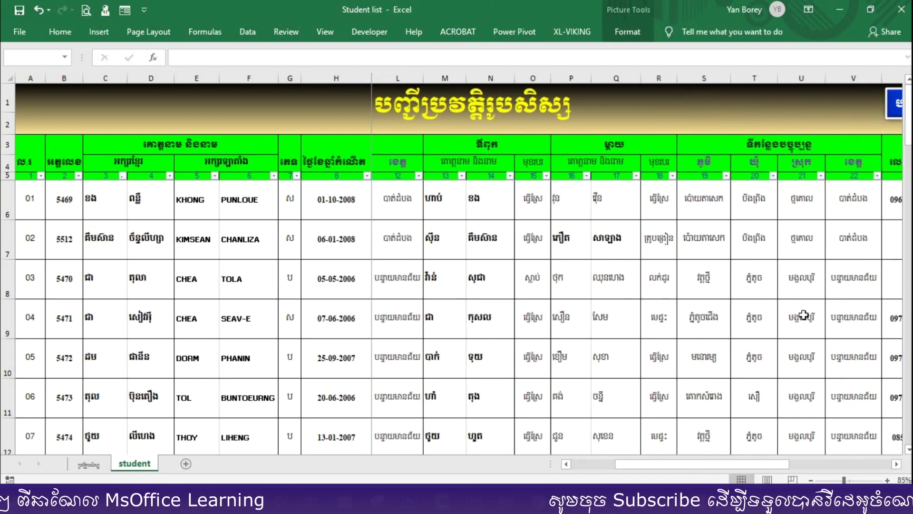
drag(788, 464, 875, 459)
right_click(791, 285)
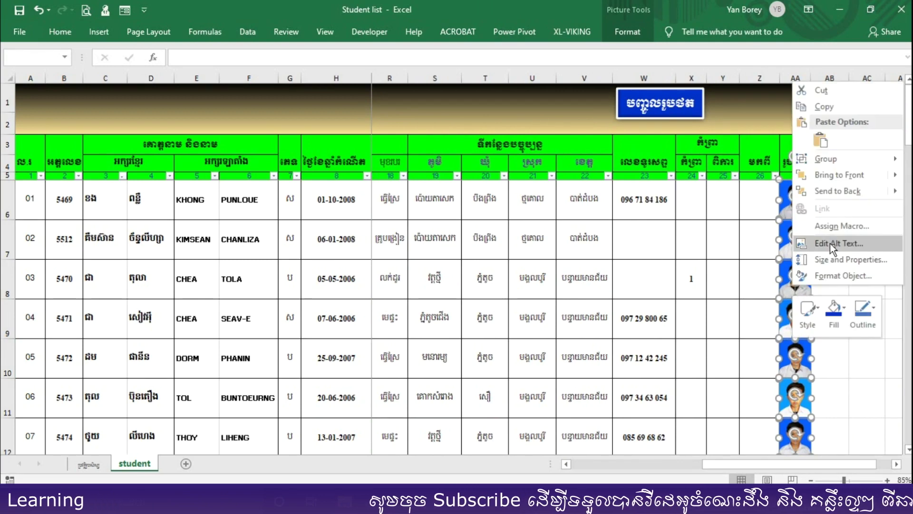
click(829, 260)
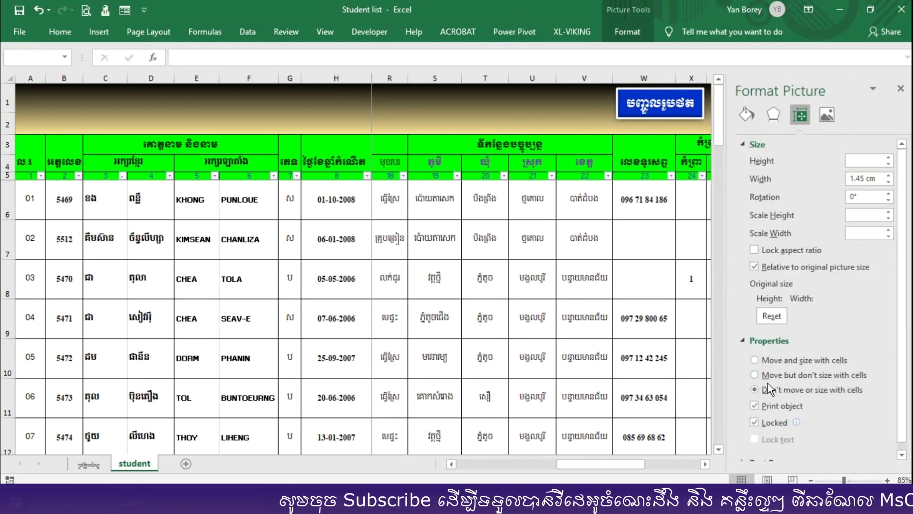
click(769, 375)
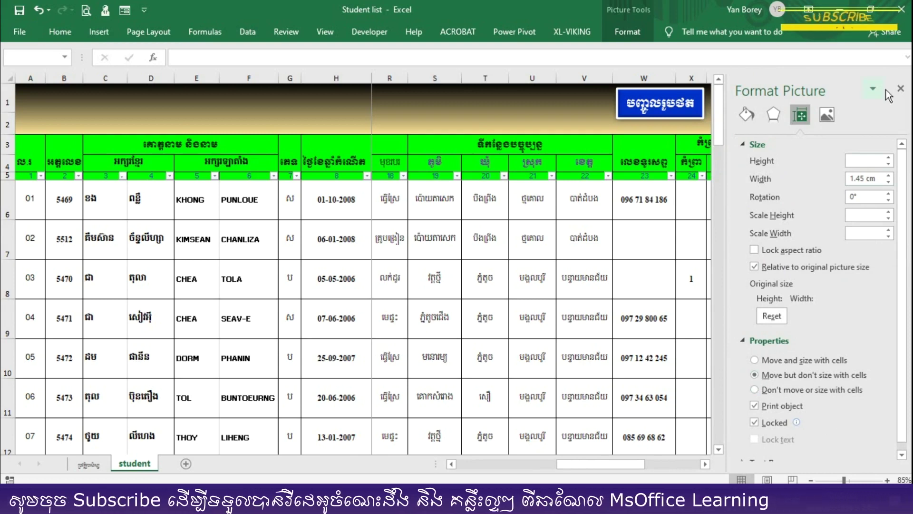
click(900, 88)
drag(748, 468, 898, 467)
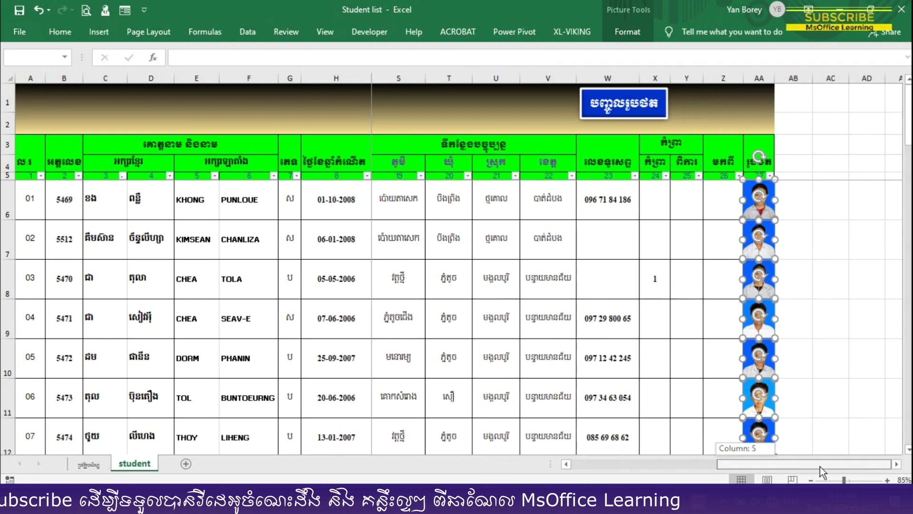
click(898, 467)
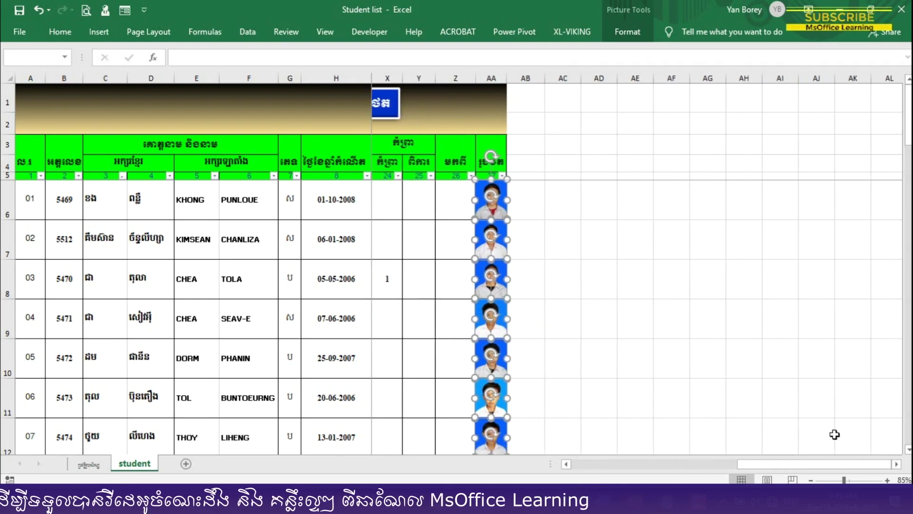
Sort the student rows by column C using its AutoFilter arrow.
click(637, 388)
click(170, 176)
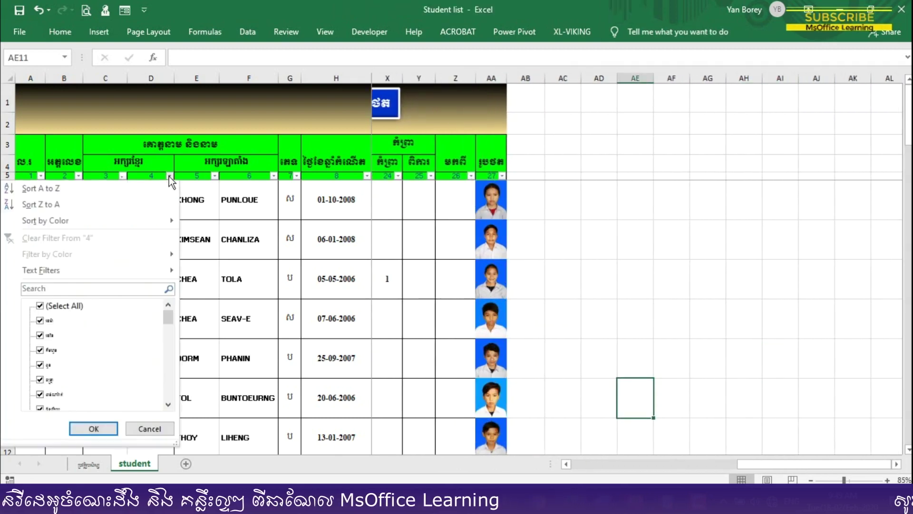
key(Escape)
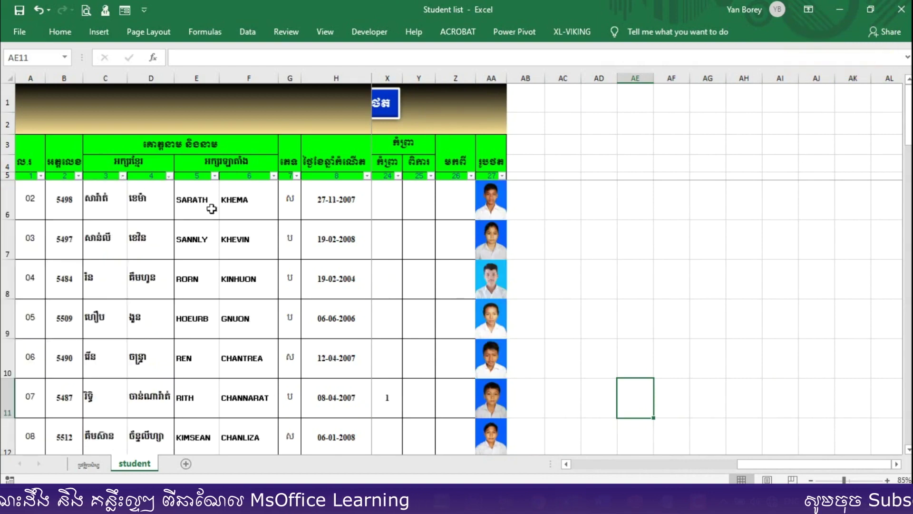
scroll(333, 219, down, 2)
scroll(238, 214, up, 2)
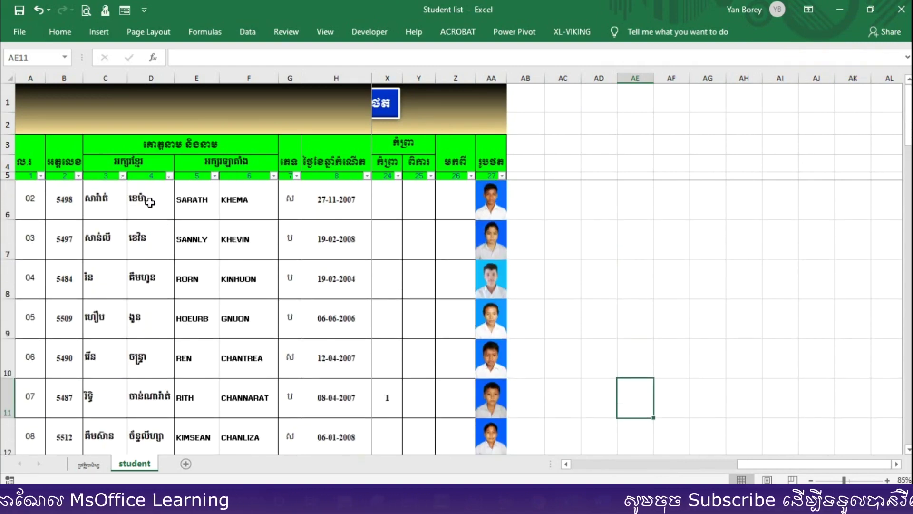
click(123, 175)
click(123, 188)
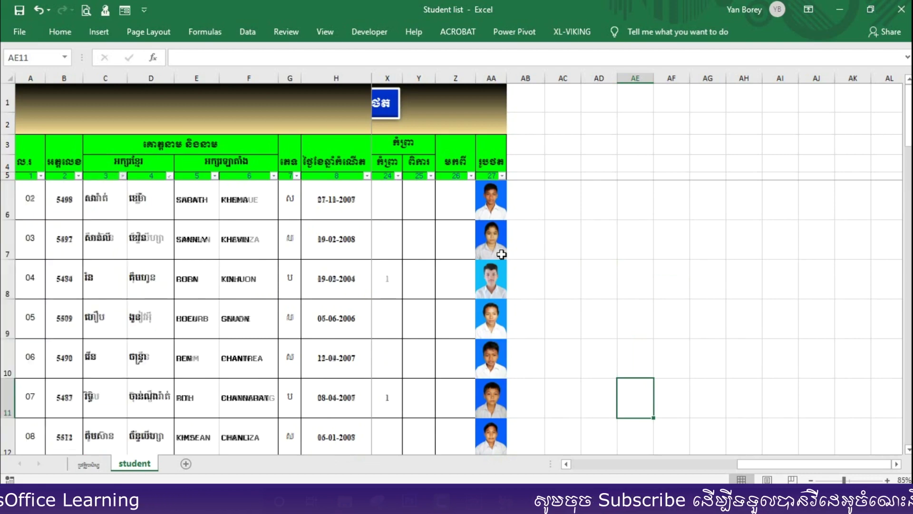
scroll(625, 284, down, 3)
scroll(625, 284, up, 3)
Delete the misplaced row 6 photo and run the blue Insert-photo macro to reinsert all photos.
mouse_move(754, 461)
mouse_down()
mouse_move(651, 462)
mouse_move(737, 464)
mouse_up()
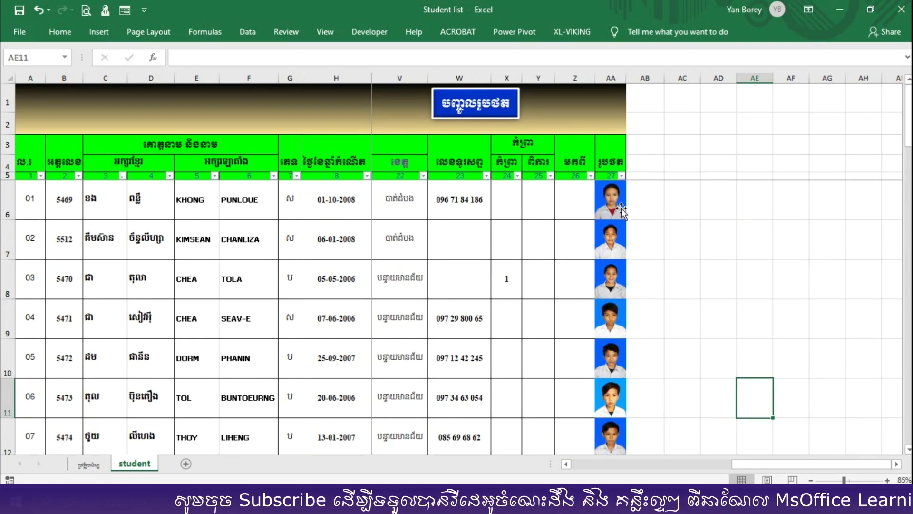
click(610, 204)
drag(609, 208, 610, 247)
key(Delete)
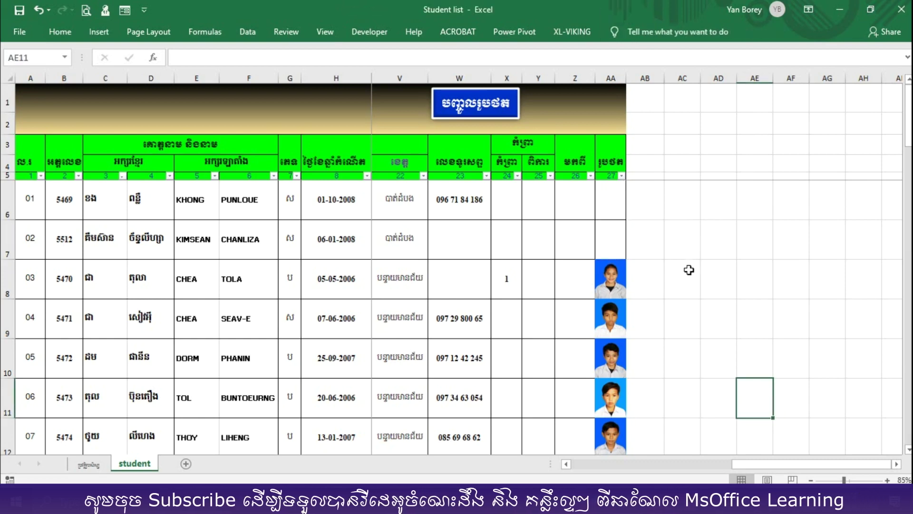
click(690, 268)
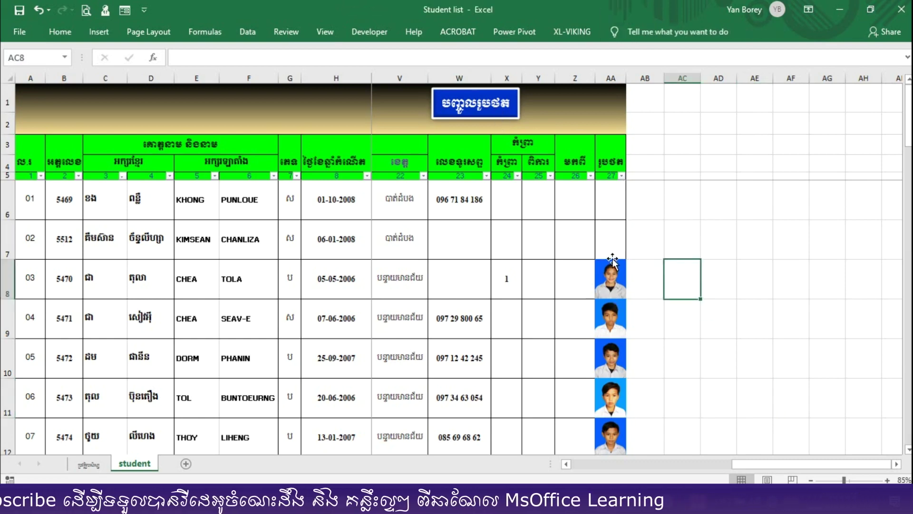
click(475, 103)
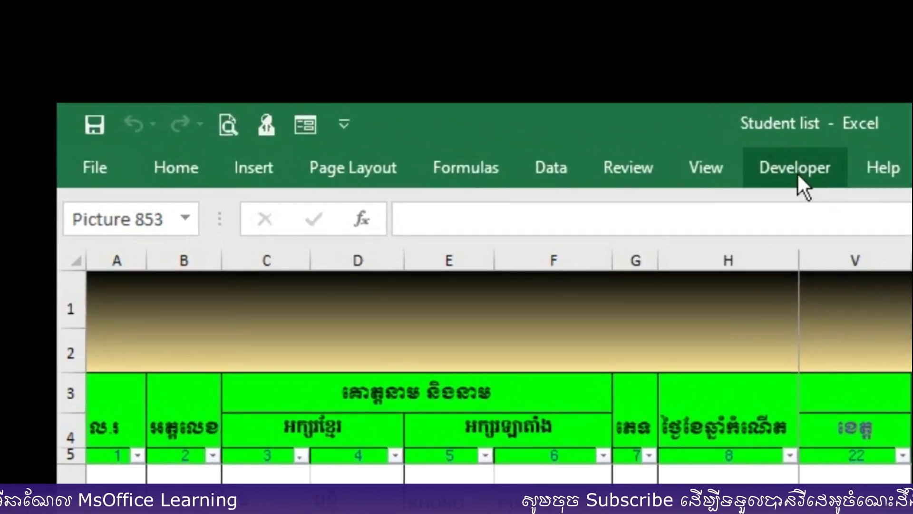
click(797, 172)
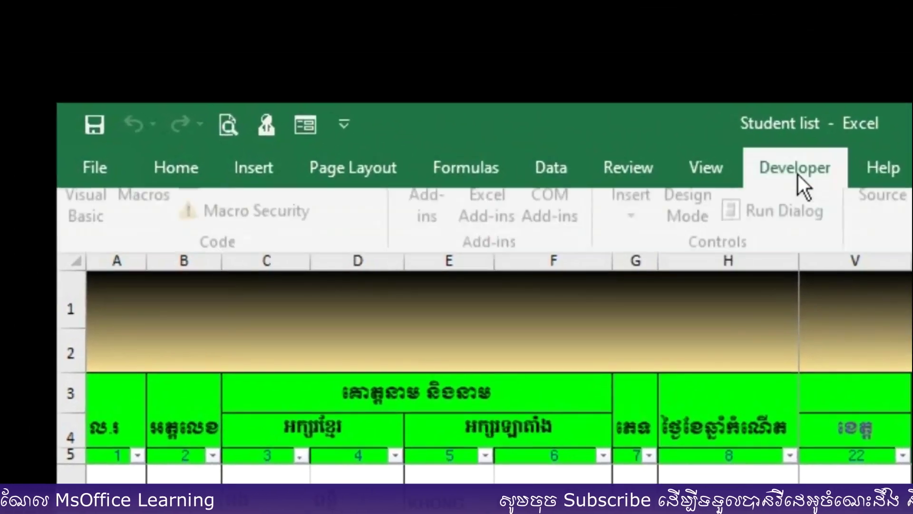
Open the Visual Basic editor full-size showing the mystudent macro code.
click(90, 258)
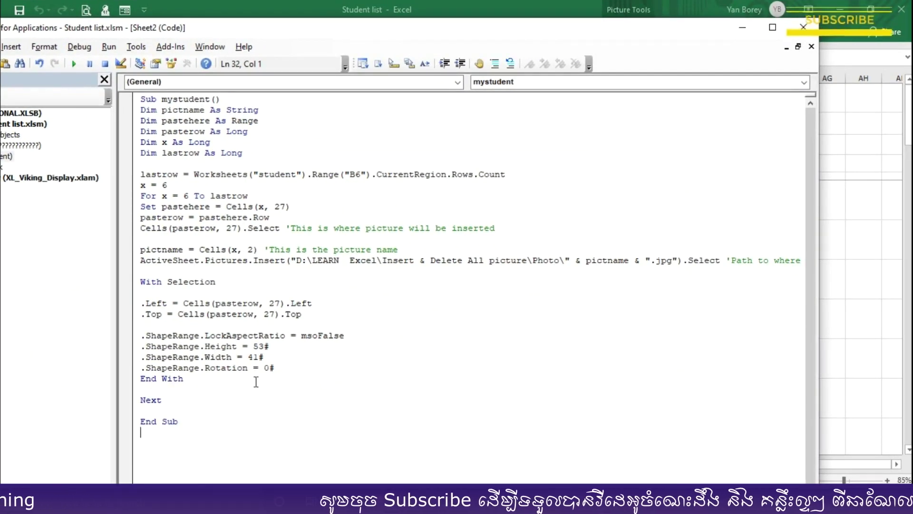
click(772, 28)
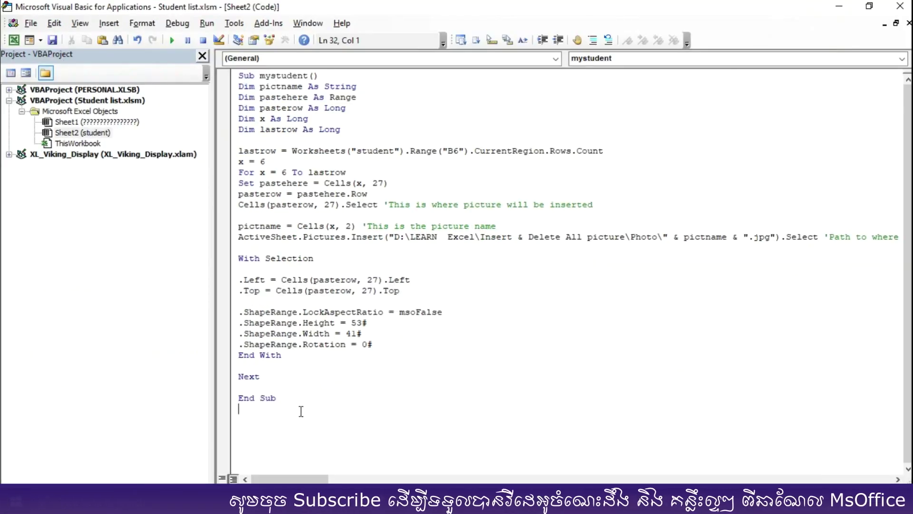
key(alt+Tab)
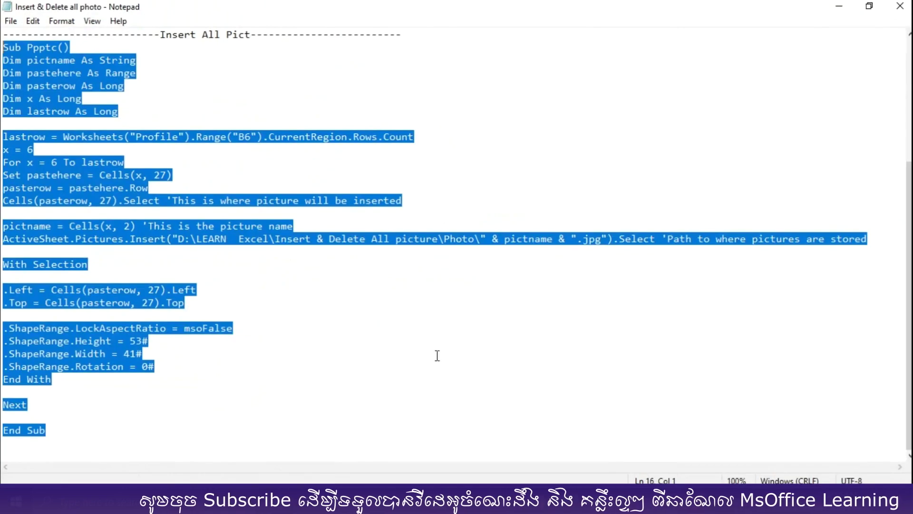
Copy the Deleteall macro text, Sub Deleteall() through End Sub, from Notepad.
scroll(397, 326, up, 5)
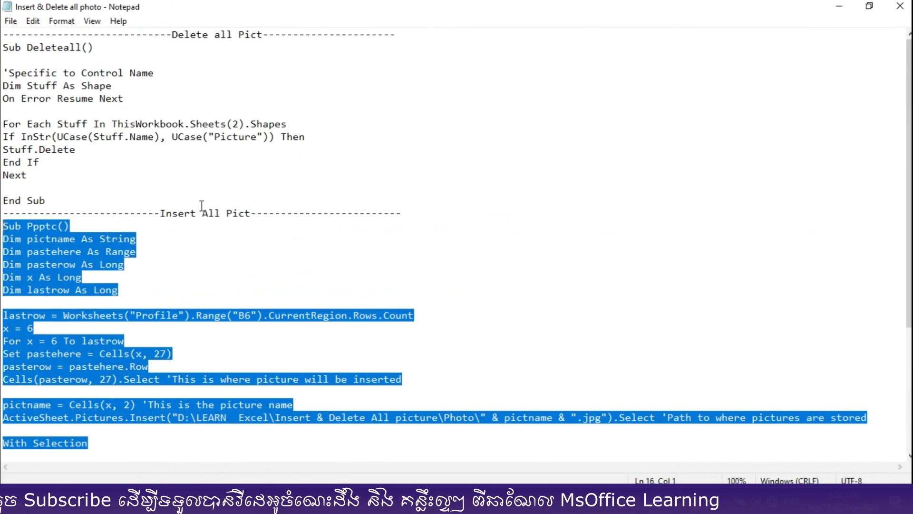
mouse_move(55, 201)
mouse_down()
mouse_move(3, 73)
mouse_move(2, 47)
mouse_up()
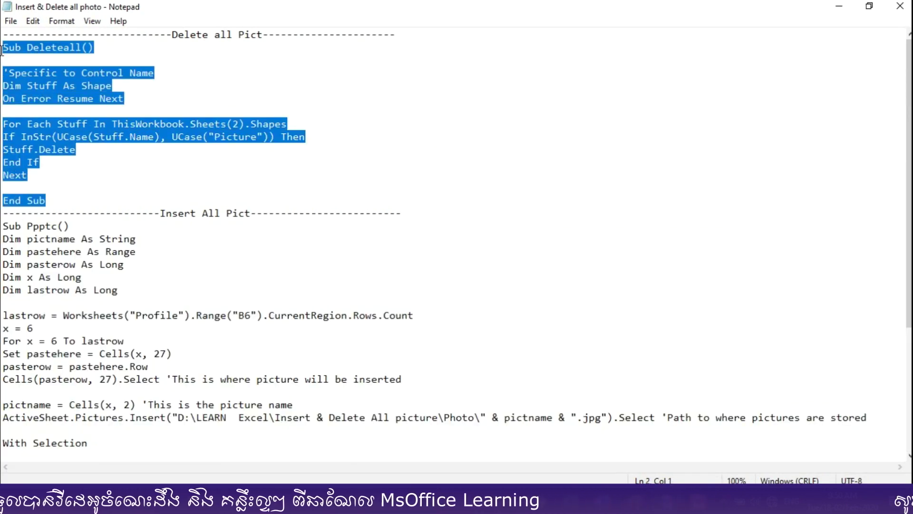
right_click(95, 88)
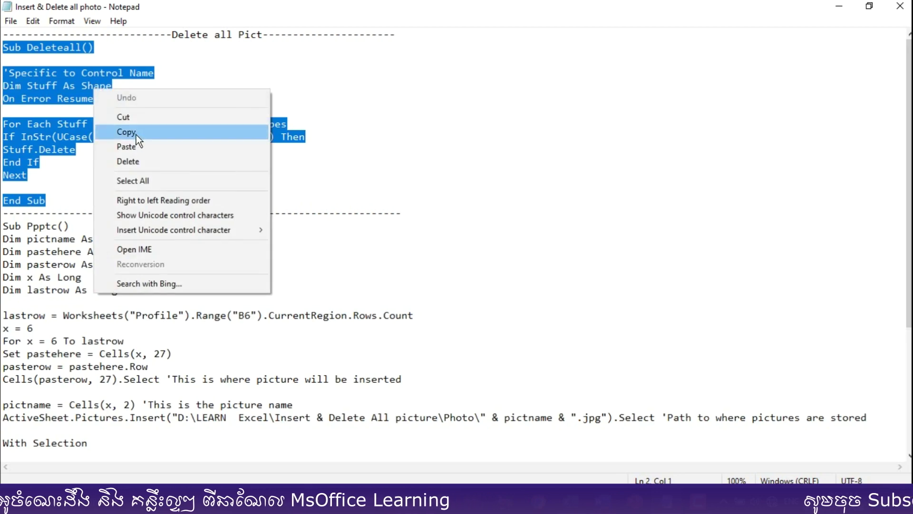
click(136, 133)
key(alt+Tab)
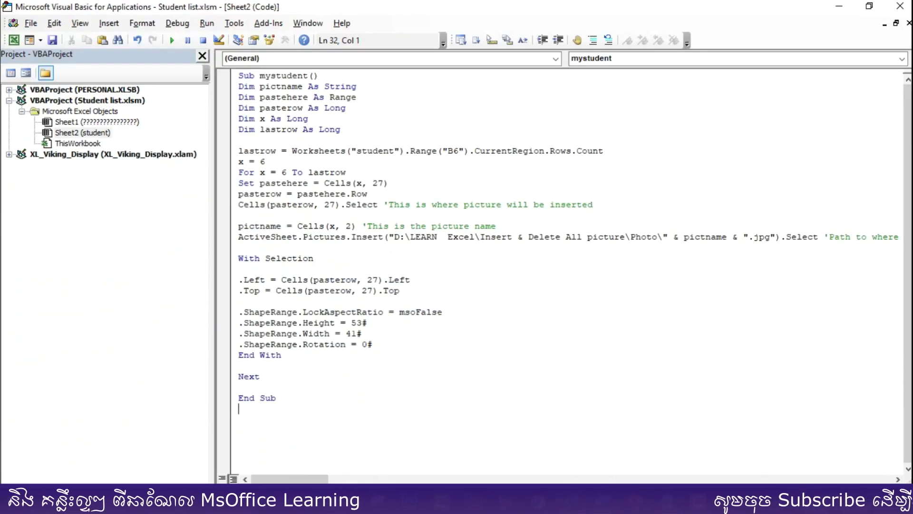
Paste the Deleteall macro below the mystudent macro's End Sub.
click(310, 441)
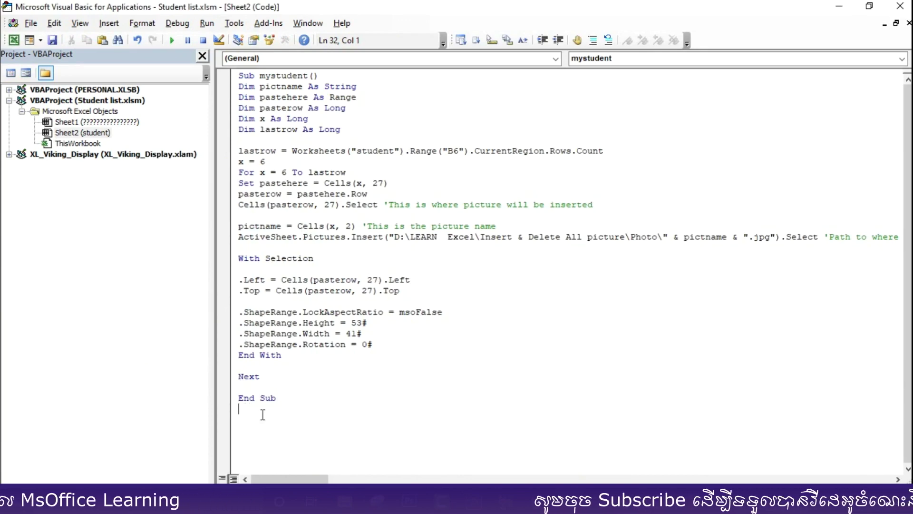
right_click(253, 418)
click(275, 202)
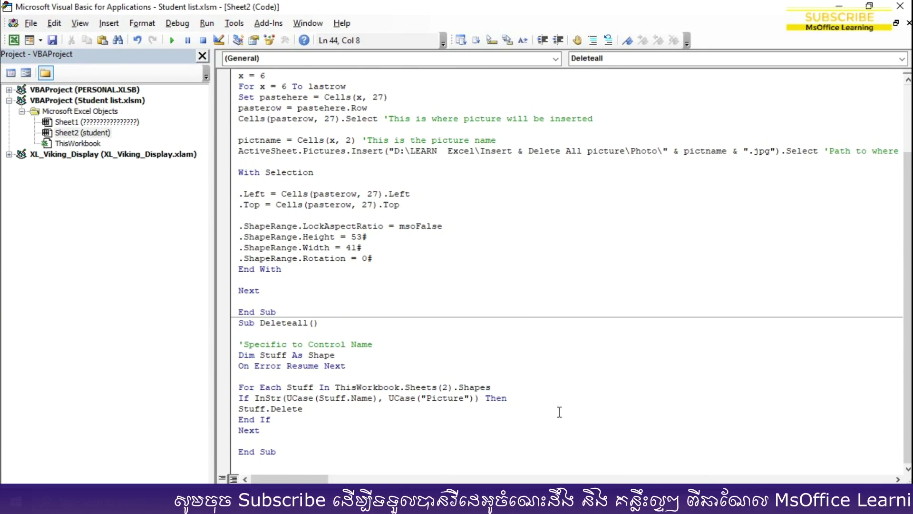
Rename the pasted macro from Deleteall to deletepic.
drag(309, 323, 258, 324)
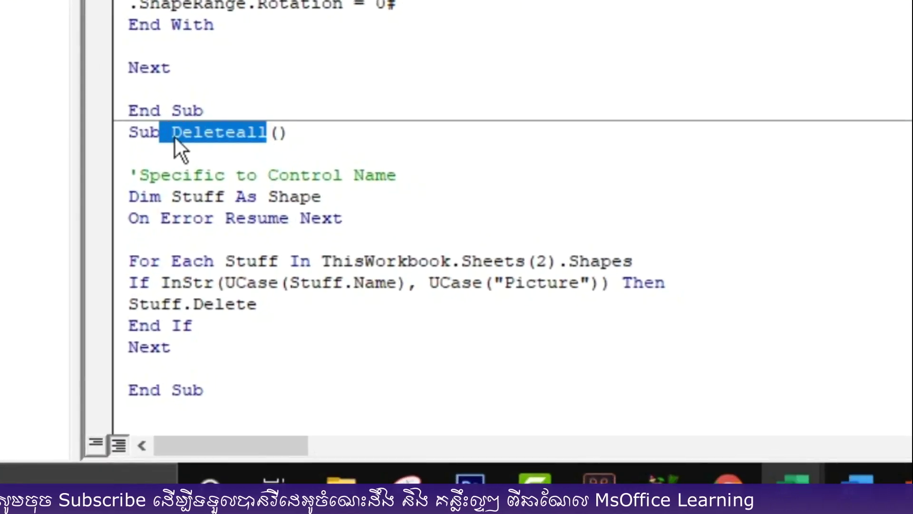
click(263, 128)
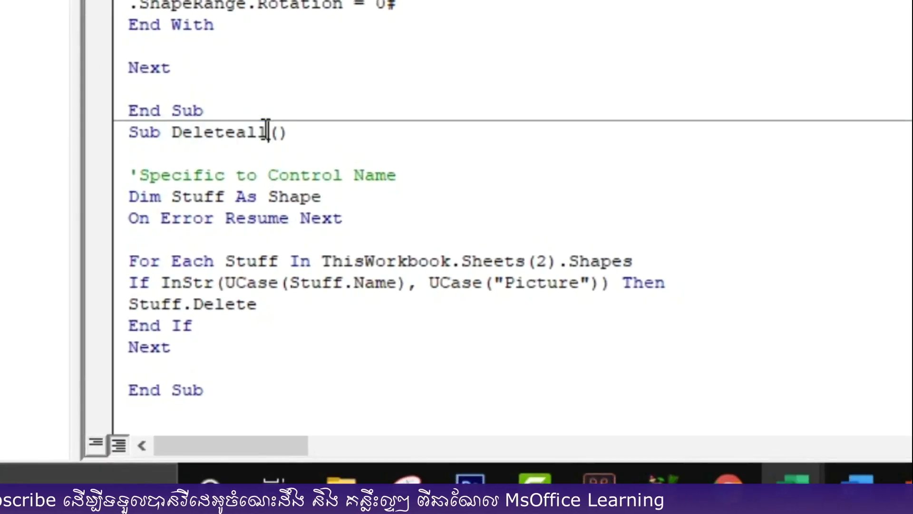
drag(269, 132, 189, 134)
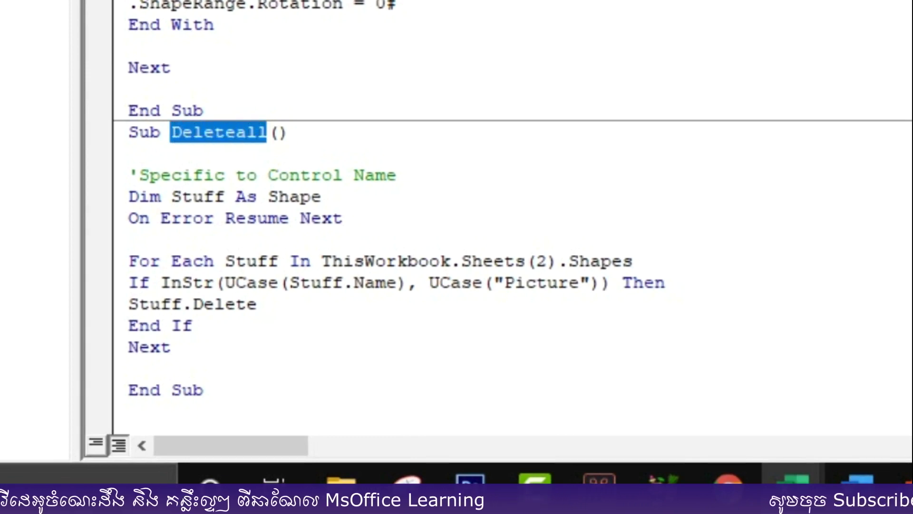
text(d)
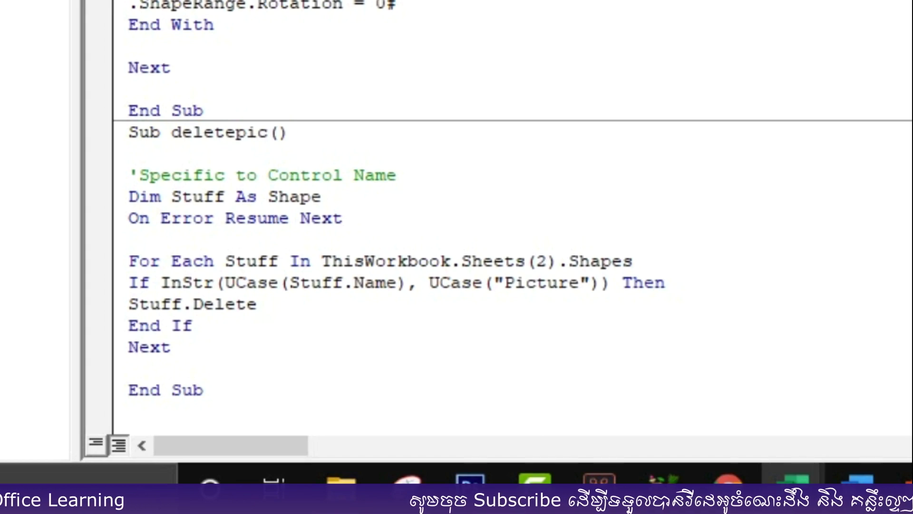
drag(267, 131, 171, 134)
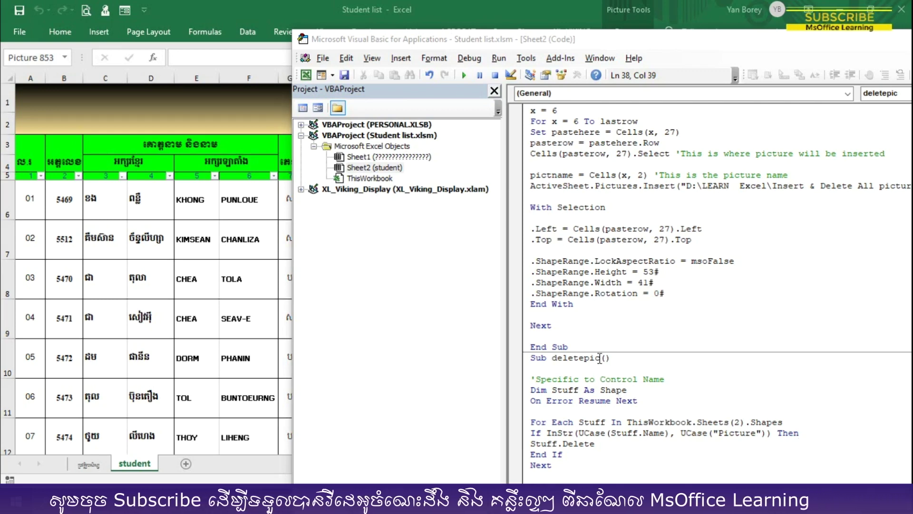
Confirm the student sheet is Sheet2, matching Sheets(2) in the deletepic macro.
drag(600, 357, 552, 357)
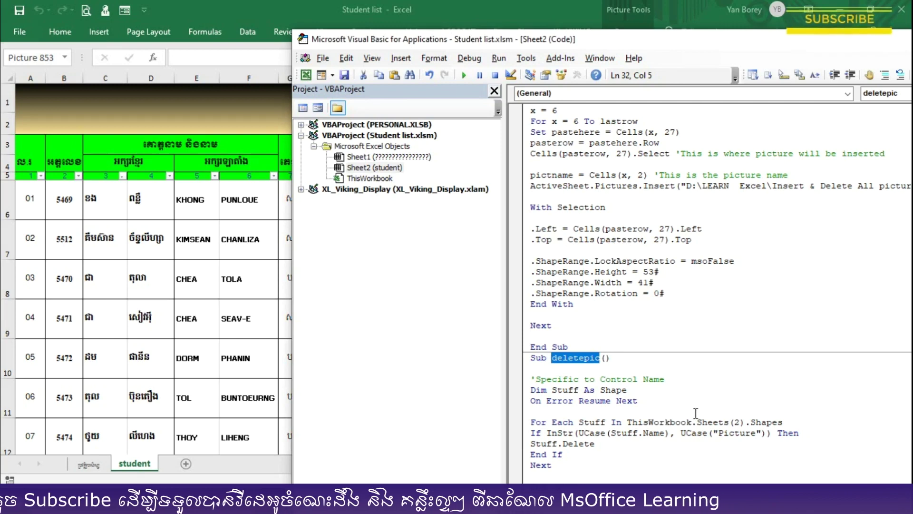
double_click(736, 422)
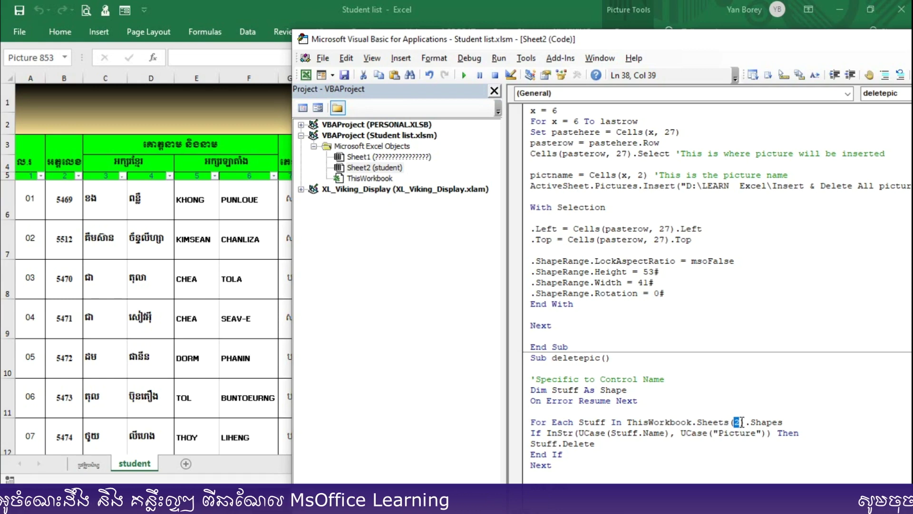
click(223, 324)
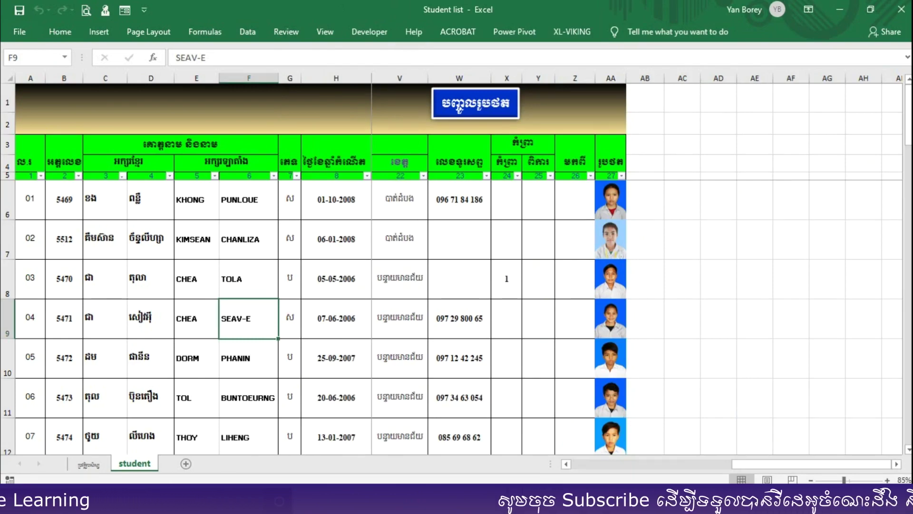
key(alt+F11)
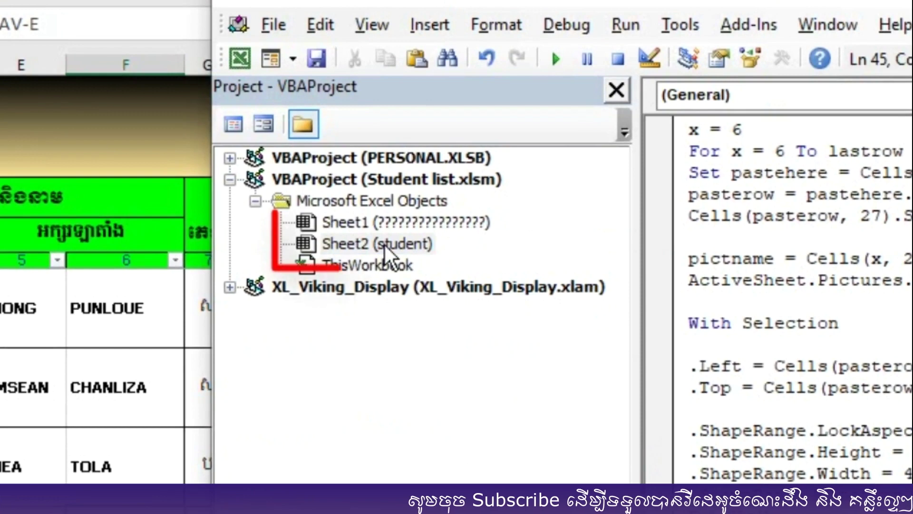
click(358, 248)
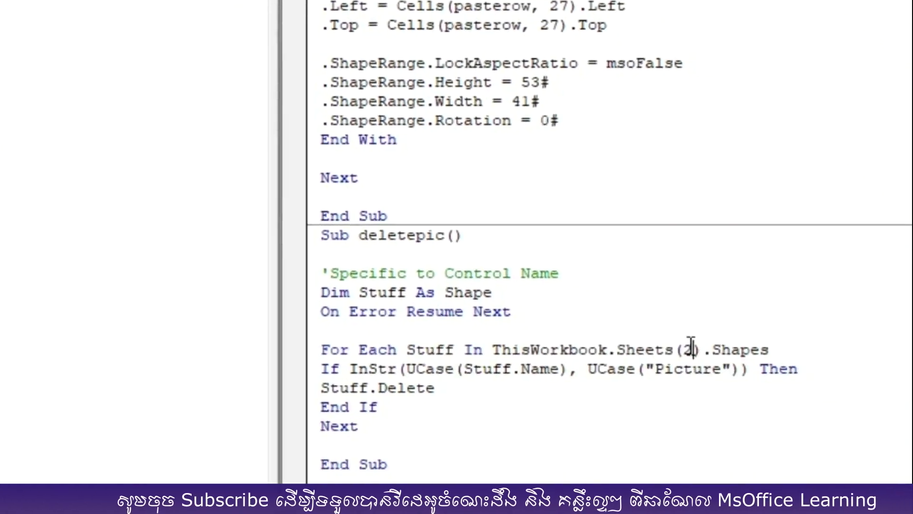
Re-enter 2 in Sheets(2) and close the VBA editor.
double_click(687, 350)
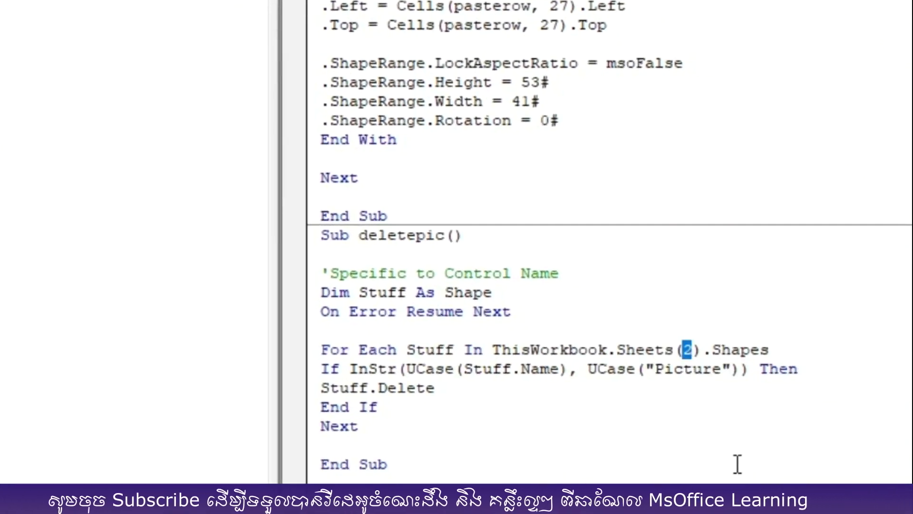
key(BackSpace)
text(2)
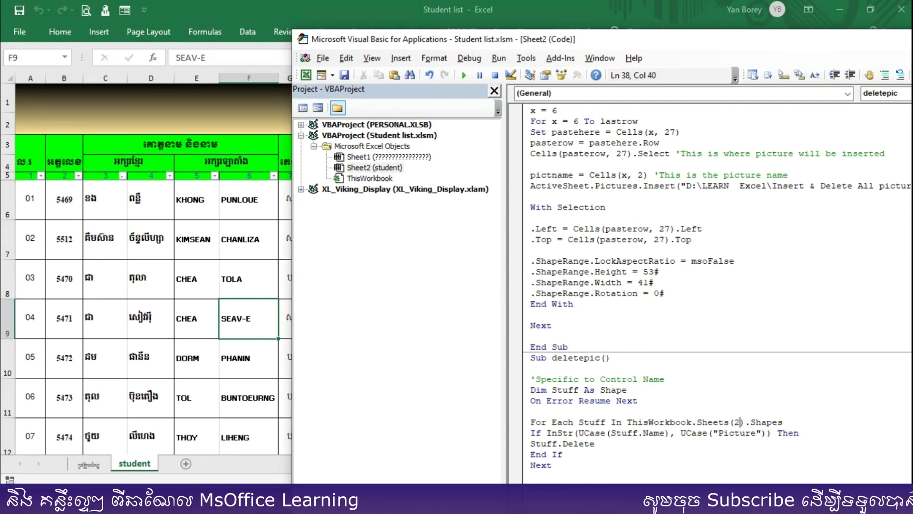
double_click(814, 42)
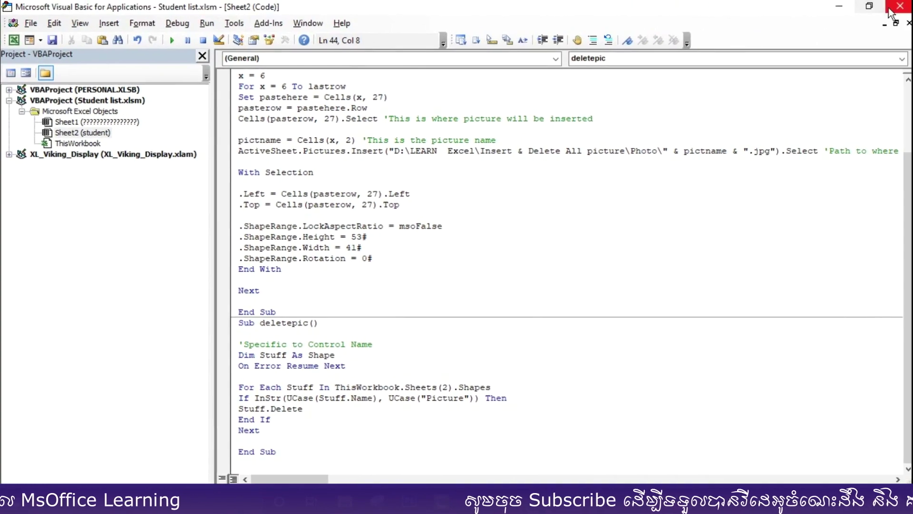
click(891, 10)
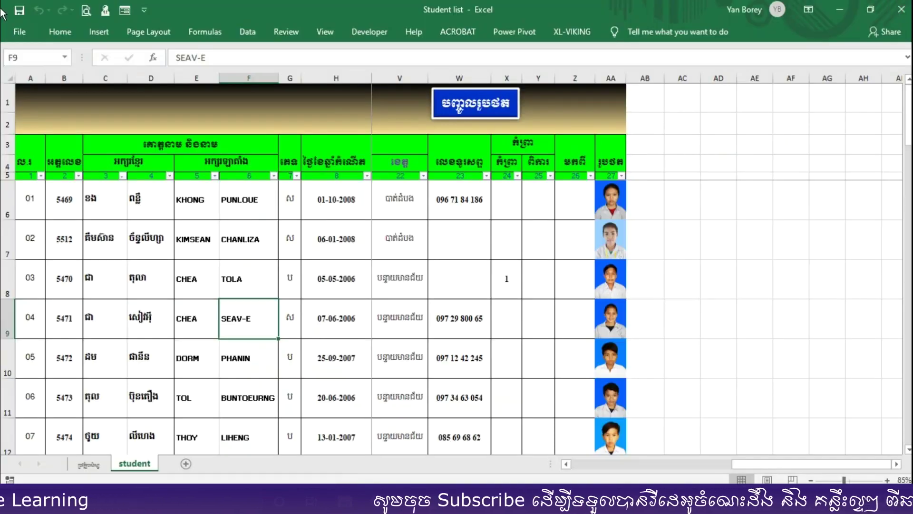
Duplicate the blue insert-photo button and place the copy beside it in row 1.
right_click(435, 125)
click(464, 143)
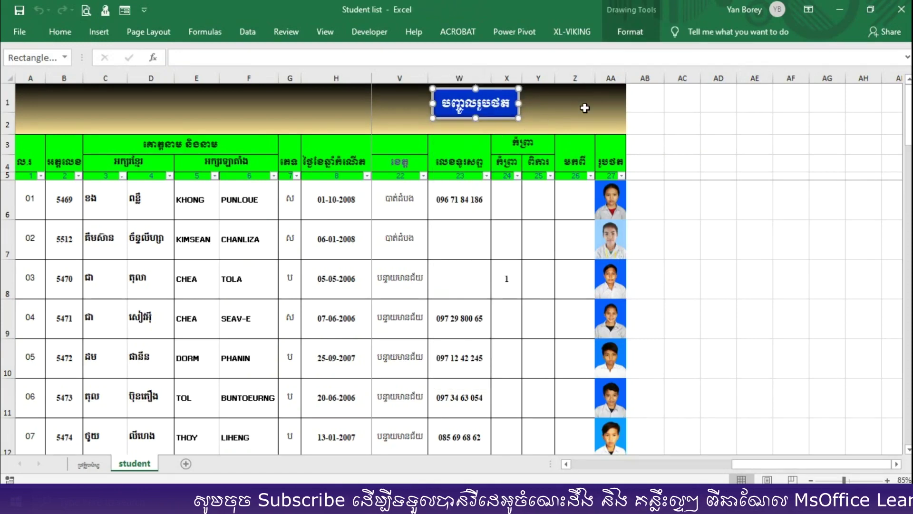
right_click(584, 108)
click(616, 169)
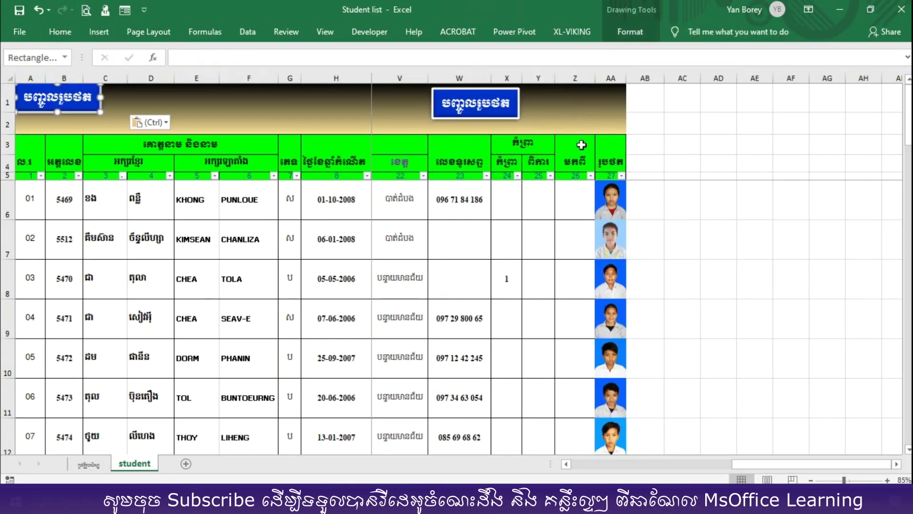
drag(84, 119, 602, 122)
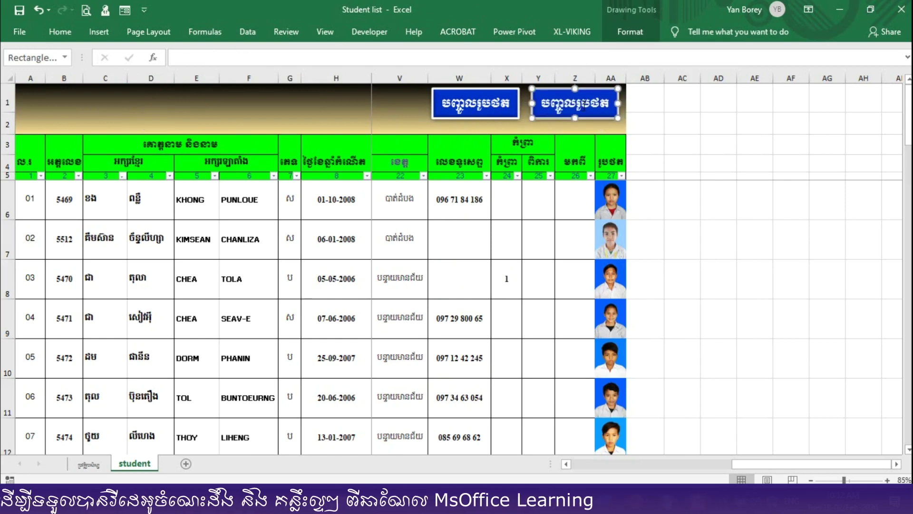
Change the duplicate button's label to the Khmer delete text beginning 'លុ'.
right_click(565, 107)
click(566, 107)
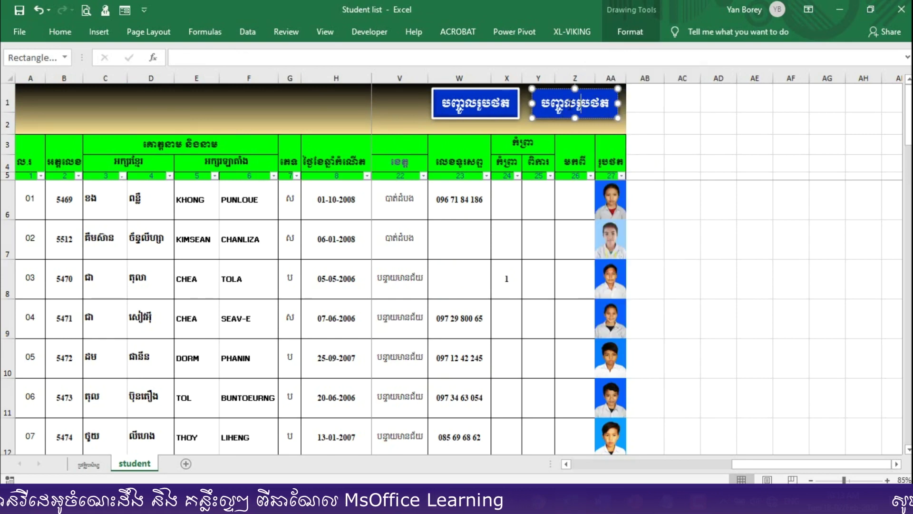
text(លុ)
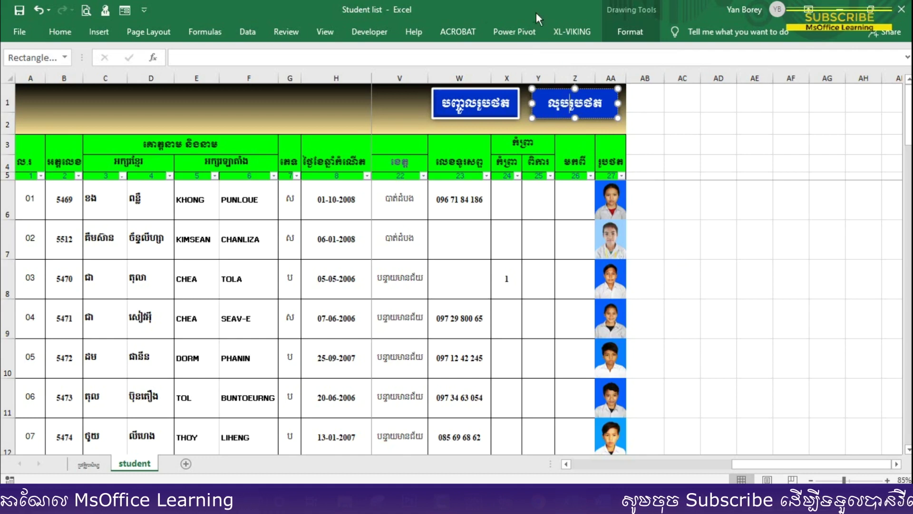
click(594, 119)
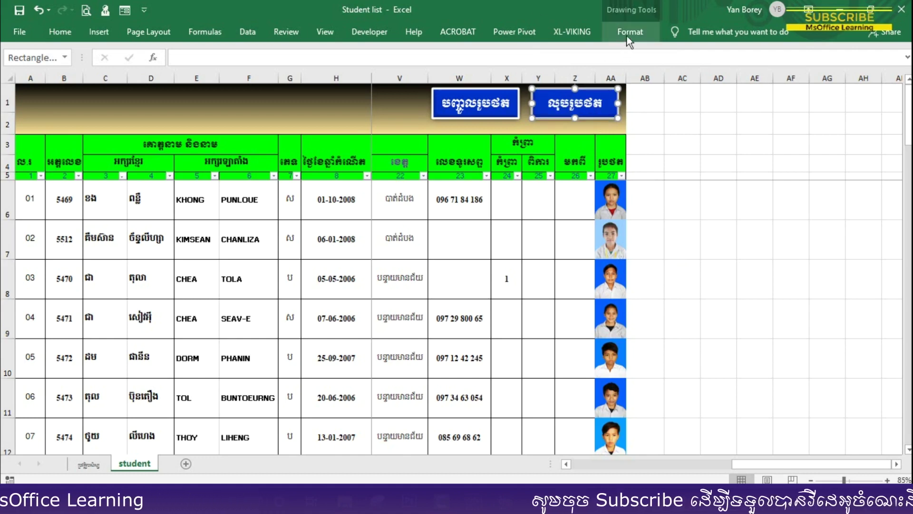
Fill the duplicate button red using Shape Fill.
click(626, 37)
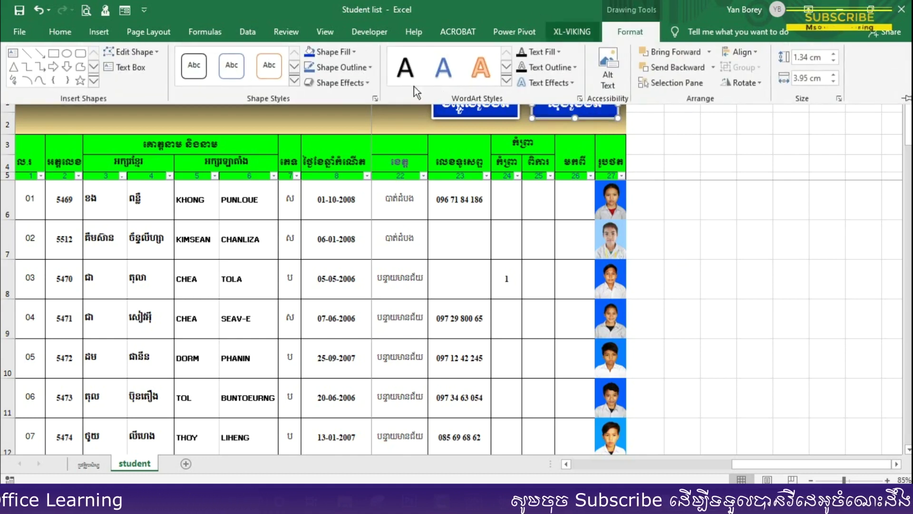
click(337, 53)
click(321, 172)
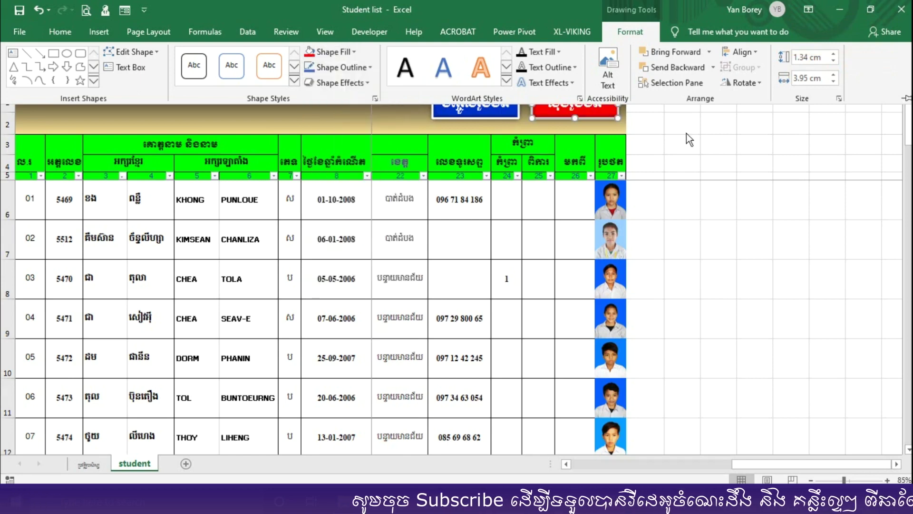
click(685, 133)
click(686, 185)
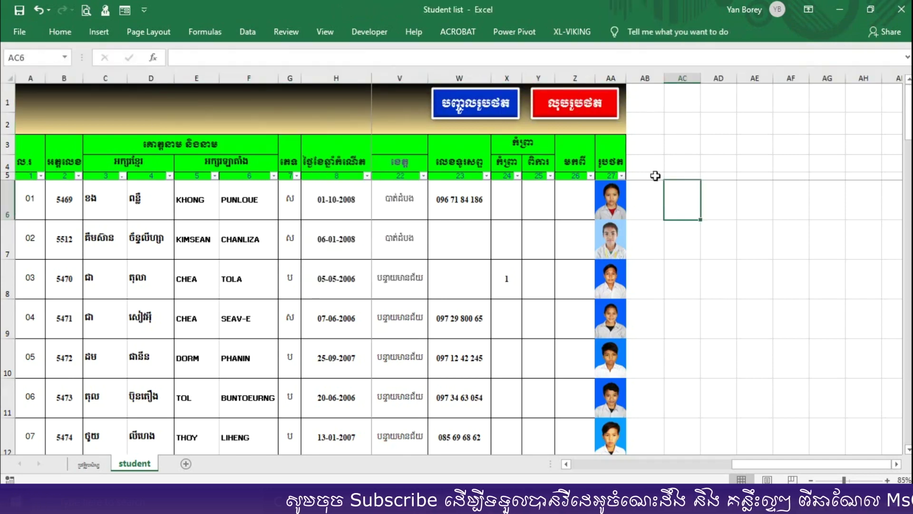
click(577, 114)
right_click(579, 116)
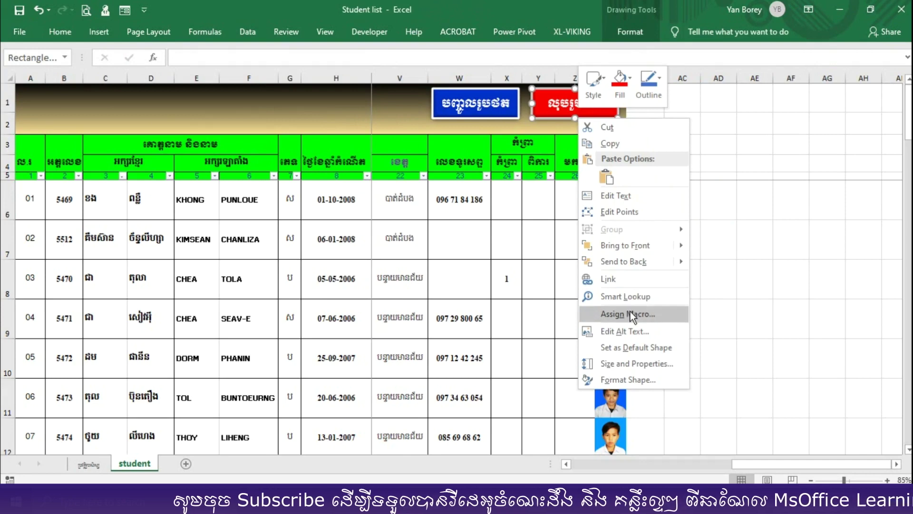
Assign the deletepic macro to the red button.
click(630, 313)
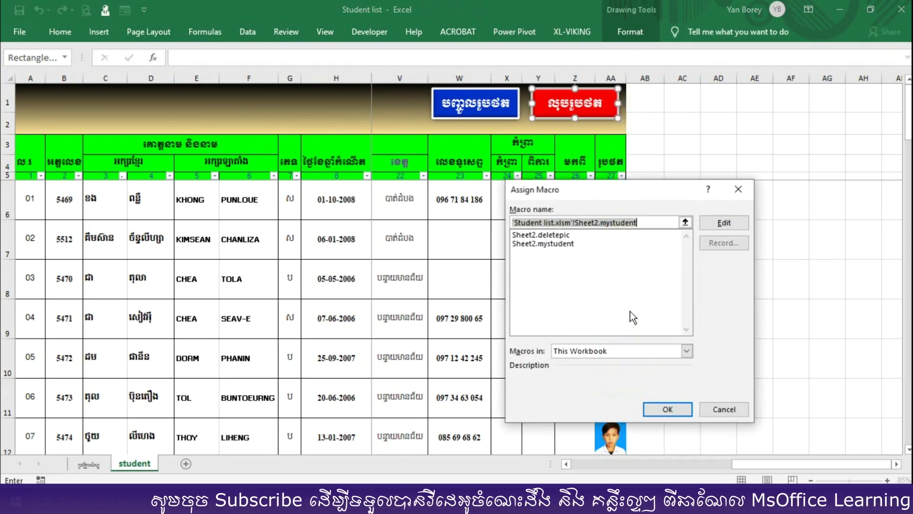
click(551, 235)
click(668, 410)
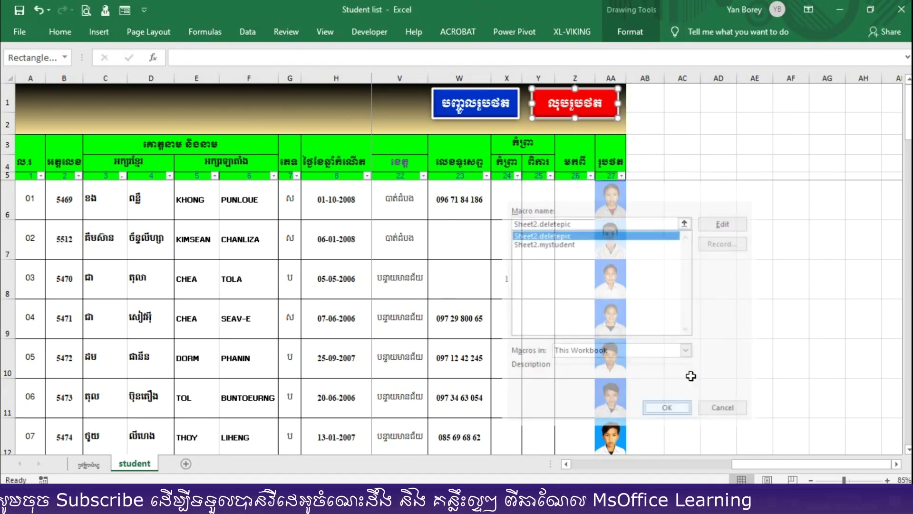
click(719, 318)
Test the red and blue buttons repeatedly, ending with all photos deleted from column AA.
click(586, 117)
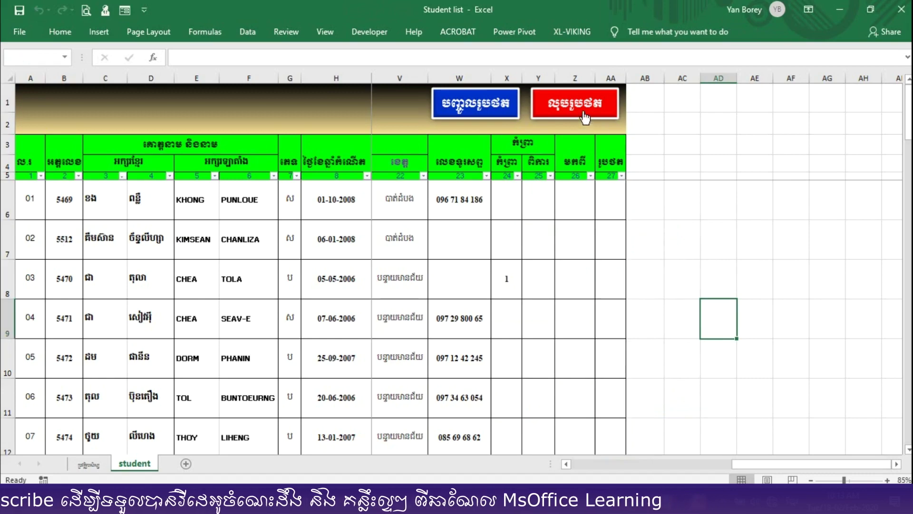
click(464, 109)
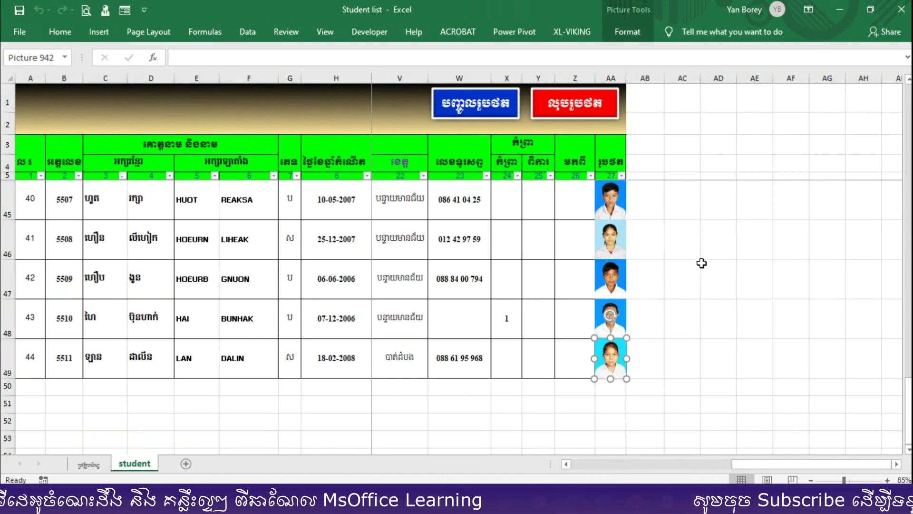
scroll(672, 295, up, 7)
scroll(672, 295, up, 4)
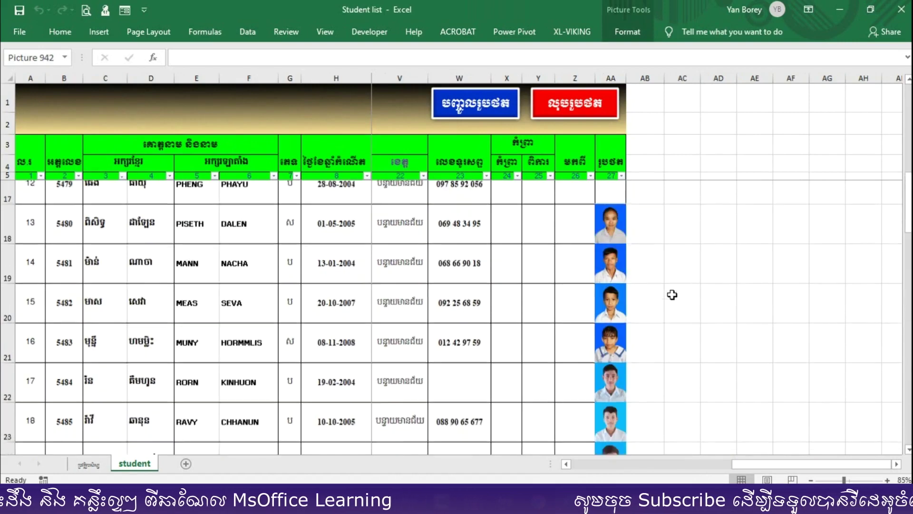
scroll(672, 294, up, 2)
scroll(672, 294, down, 3)
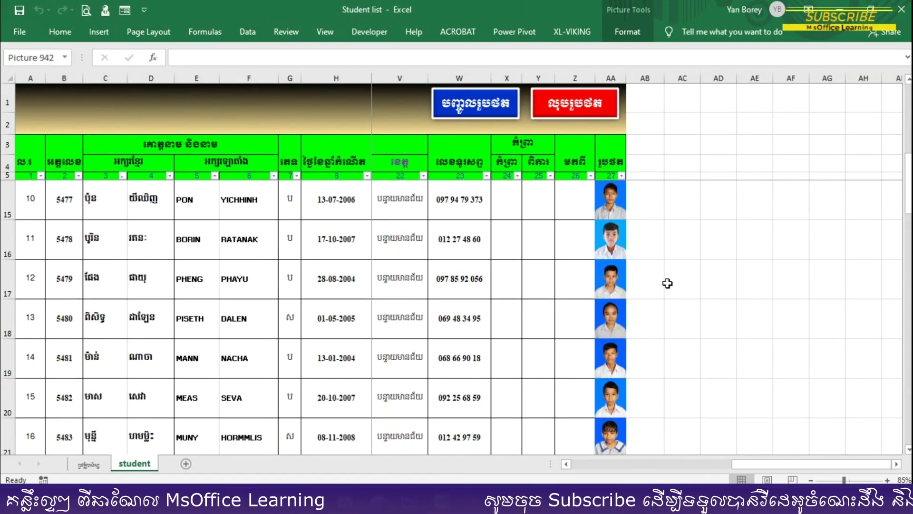
click(575, 110)
click(483, 119)
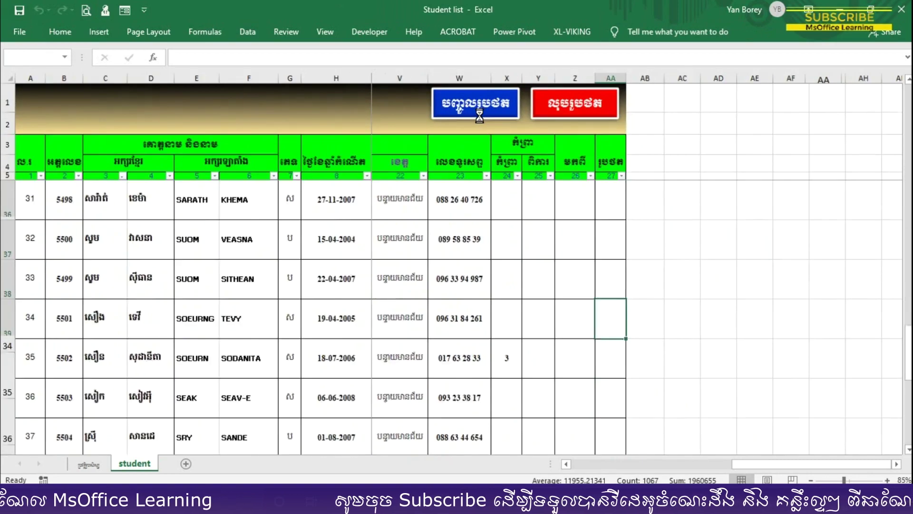
click(598, 113)
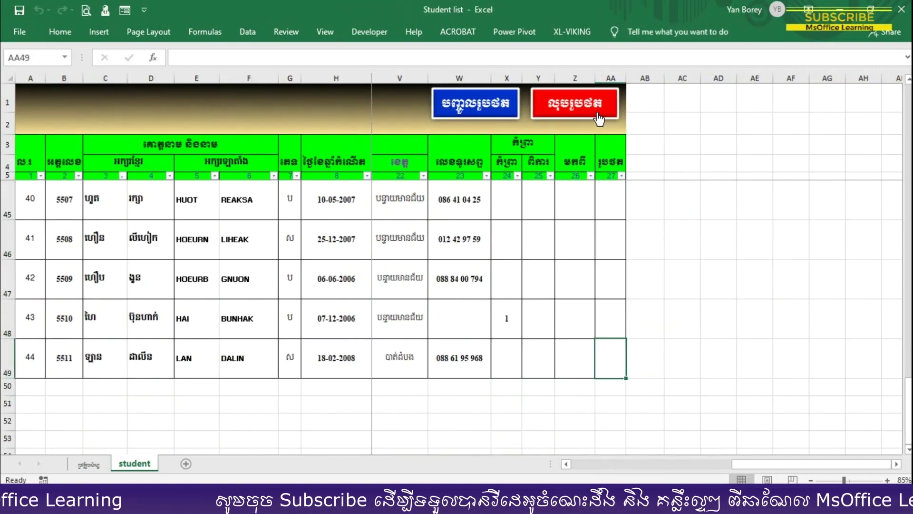
scroll(504, 328, up, 13)
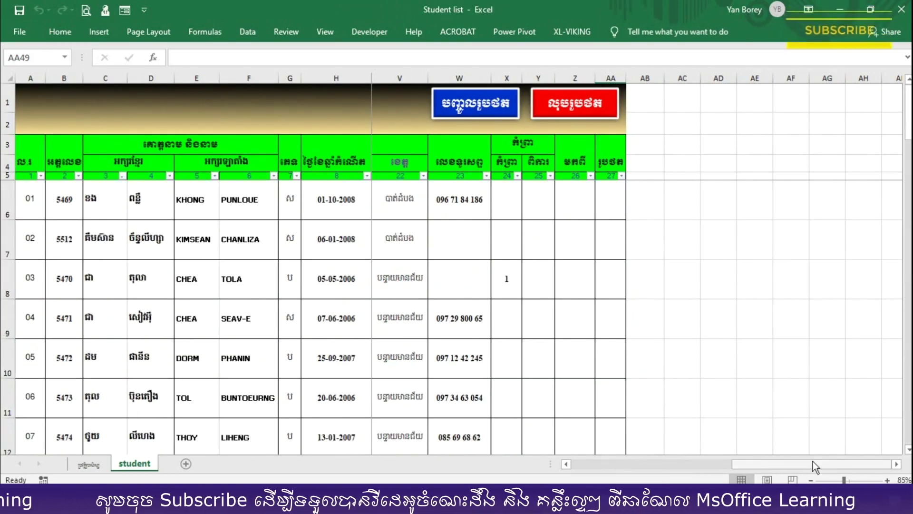
mouse_move(812, 468)
mouse_down()
mouse_move(661, 467)
mouse_move(824, 465)
mouse_up()
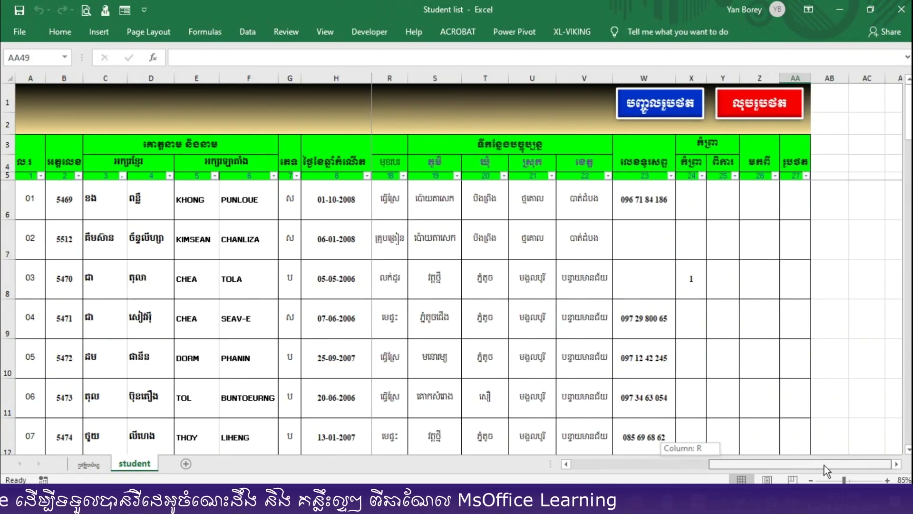
scroll(821, 224, down, 2)
scroll(827, 229, up, 2)
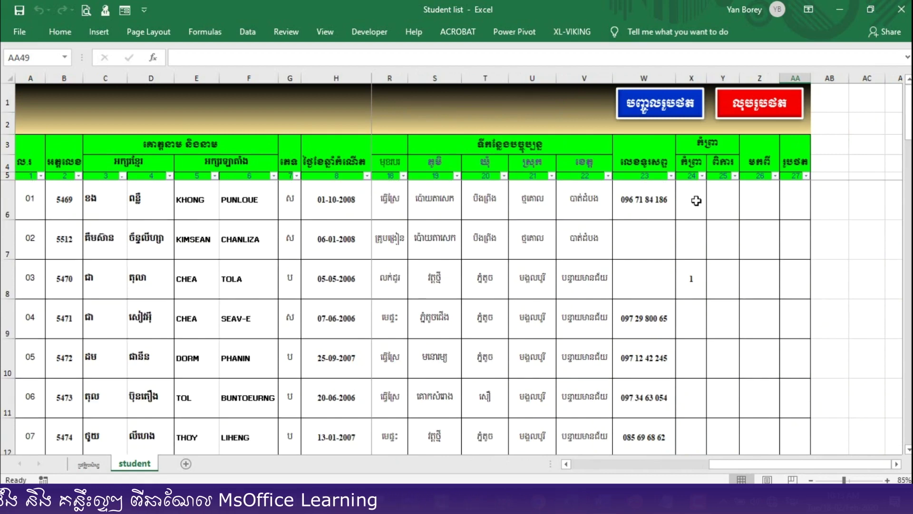